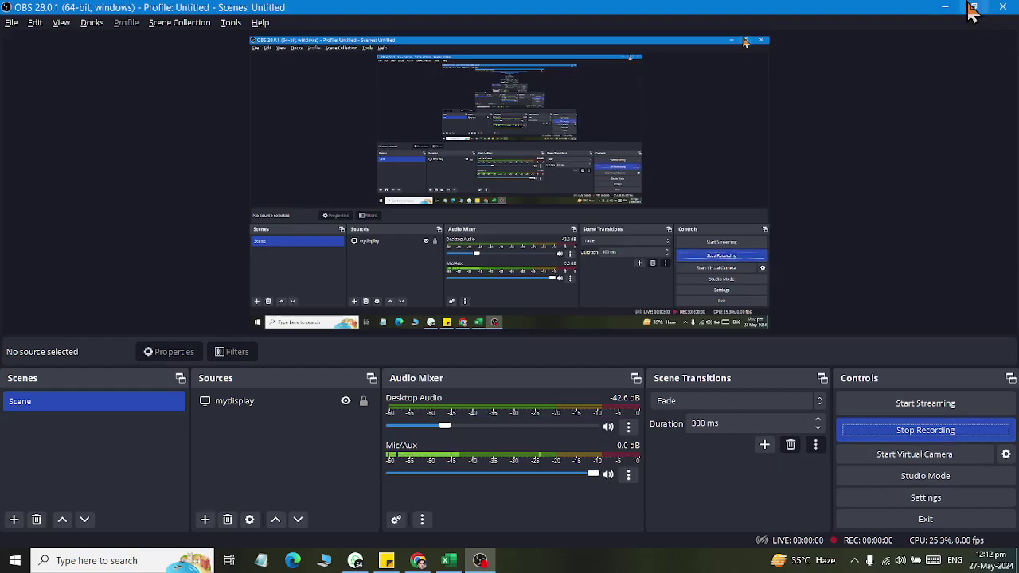
Step: Start the OBS screen recording and bring the Listin list.xlsx workbook to the front
click(948, 8)
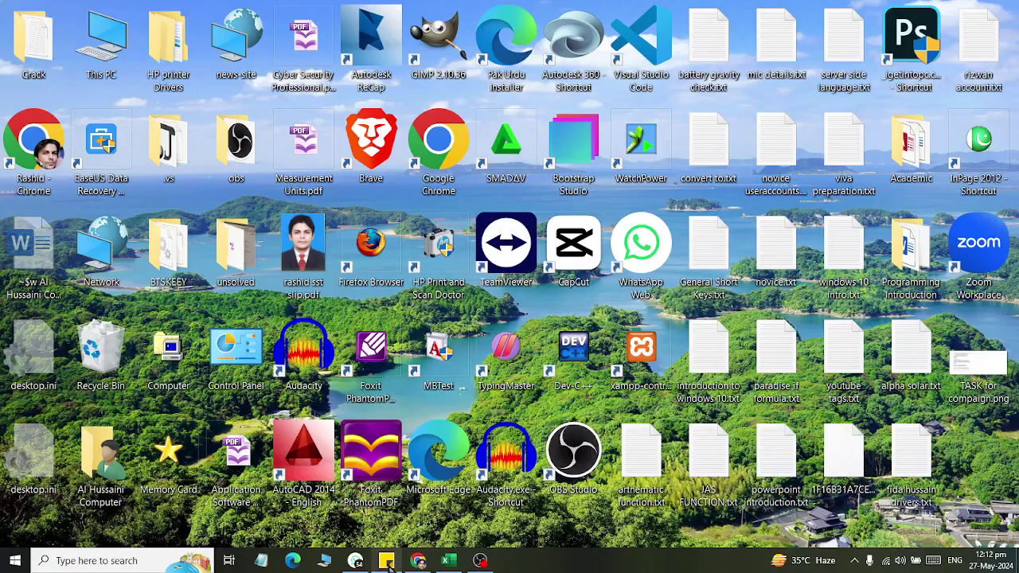
click(355, 561)
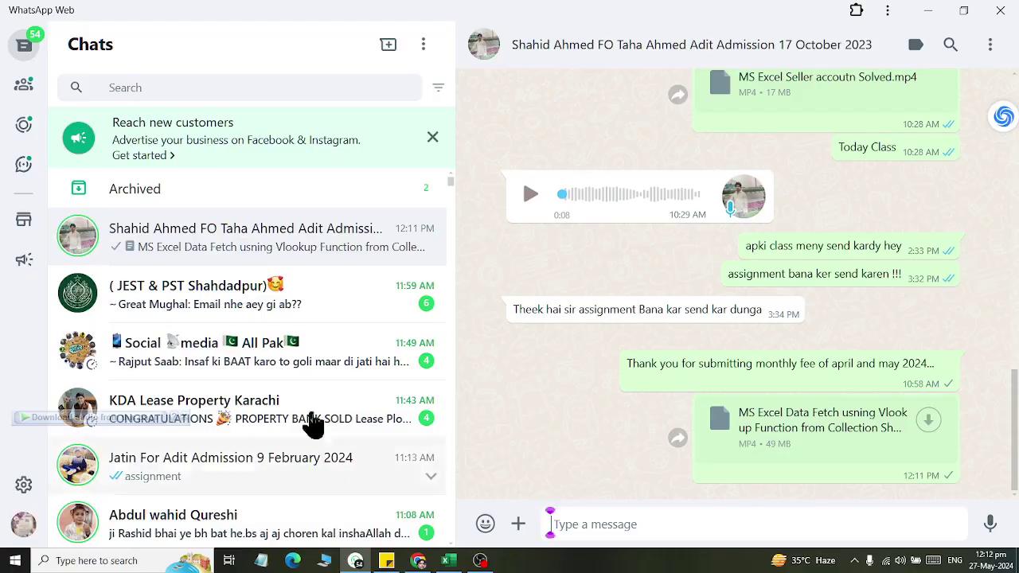
click(449, 560)
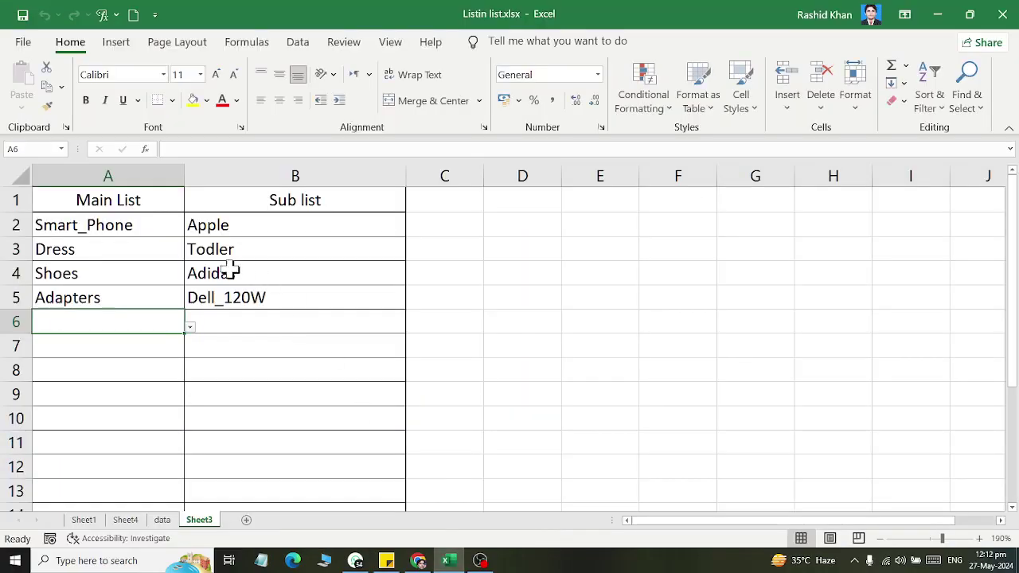
Step: Set A6 to Computer and view its sub list options in B6
click(191, 328)
click(131, 345)
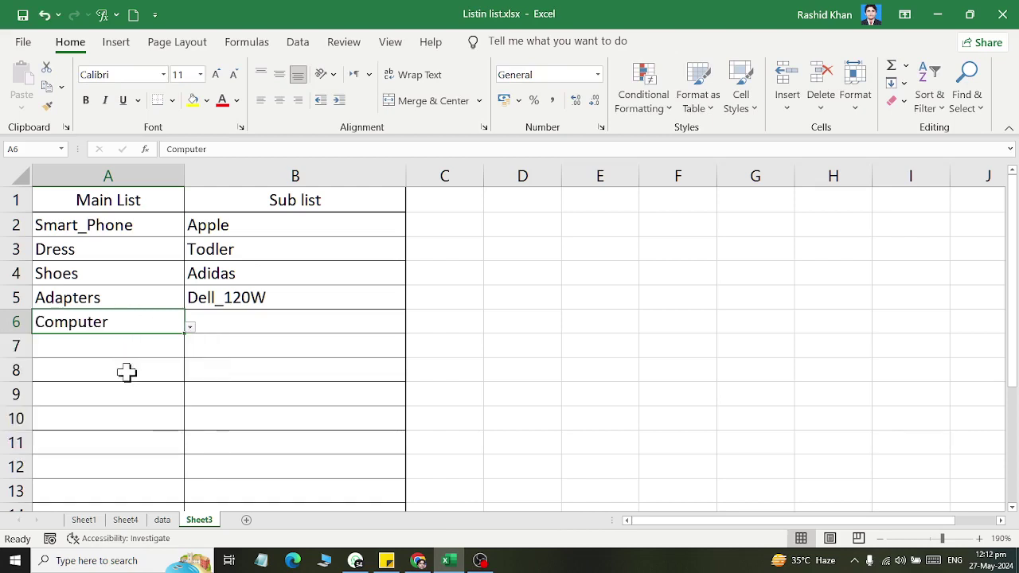
click(253, 327)
click(411, 329)
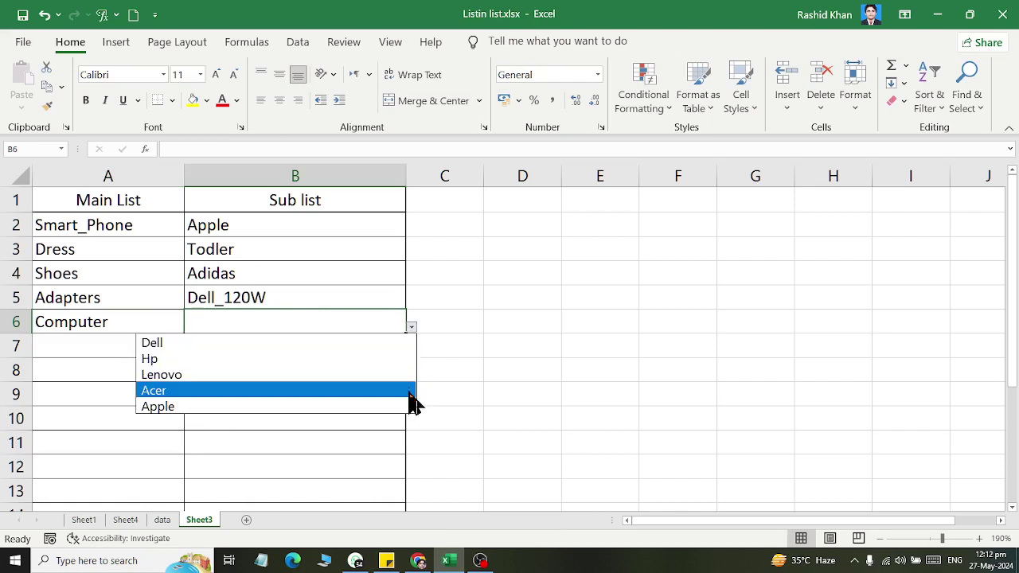
key(Escape)
Step: Switch A6 to Smart_Phone and review its matching sub items in B6
click(83, 327)
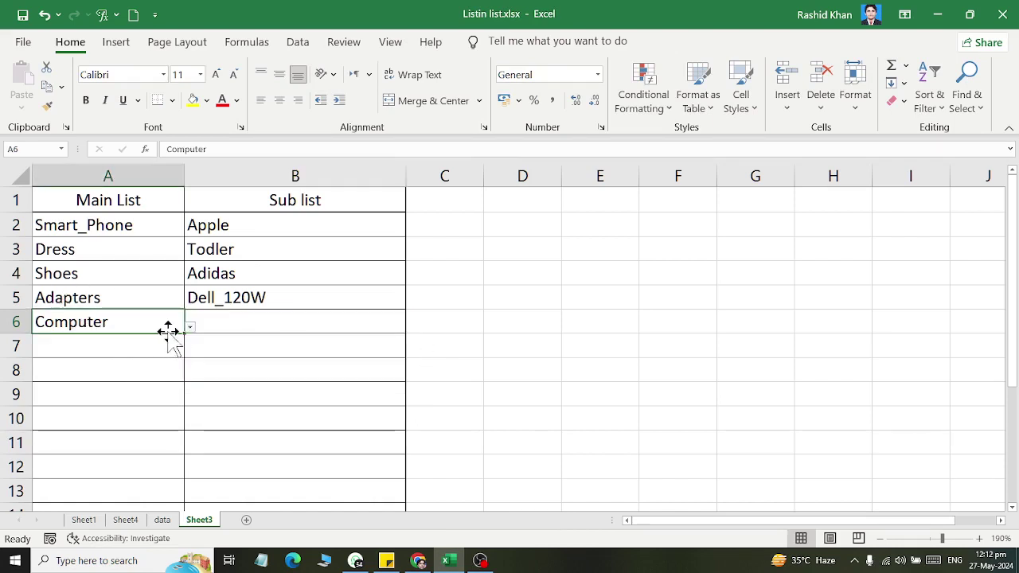
click(190, 328)
click(177, 371)
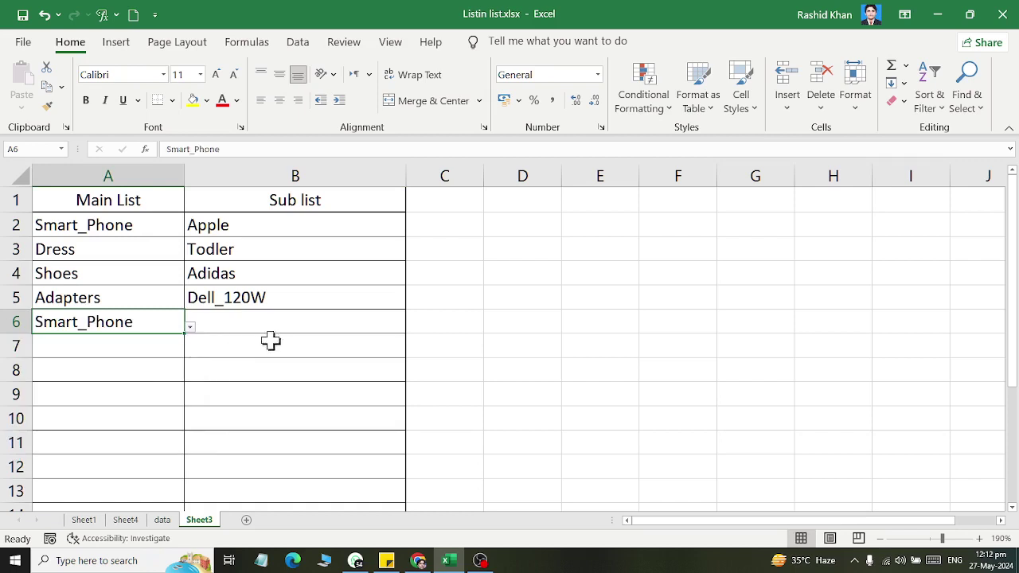
click(300, 328)
click(412, 328)
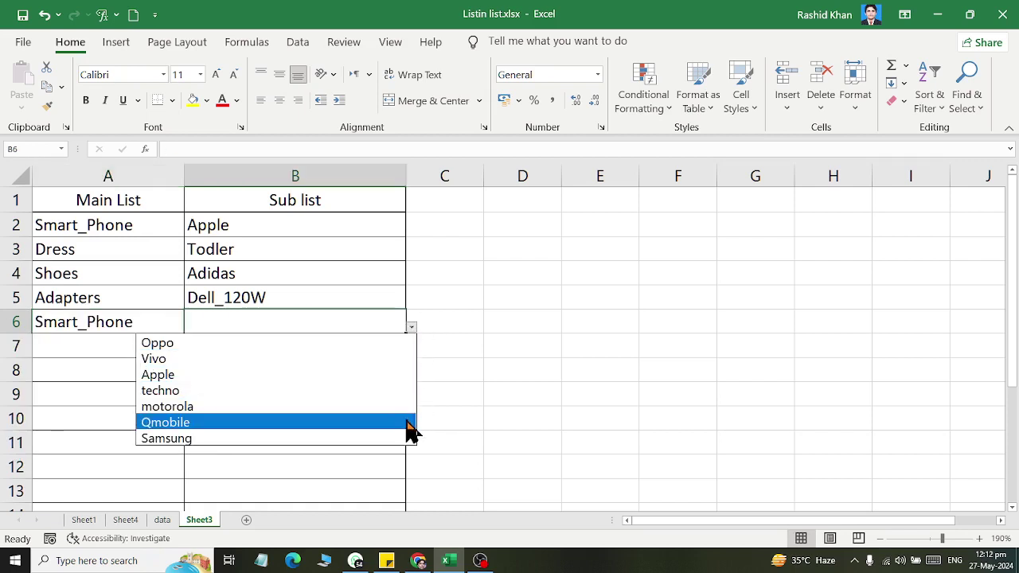
click(136, 312)
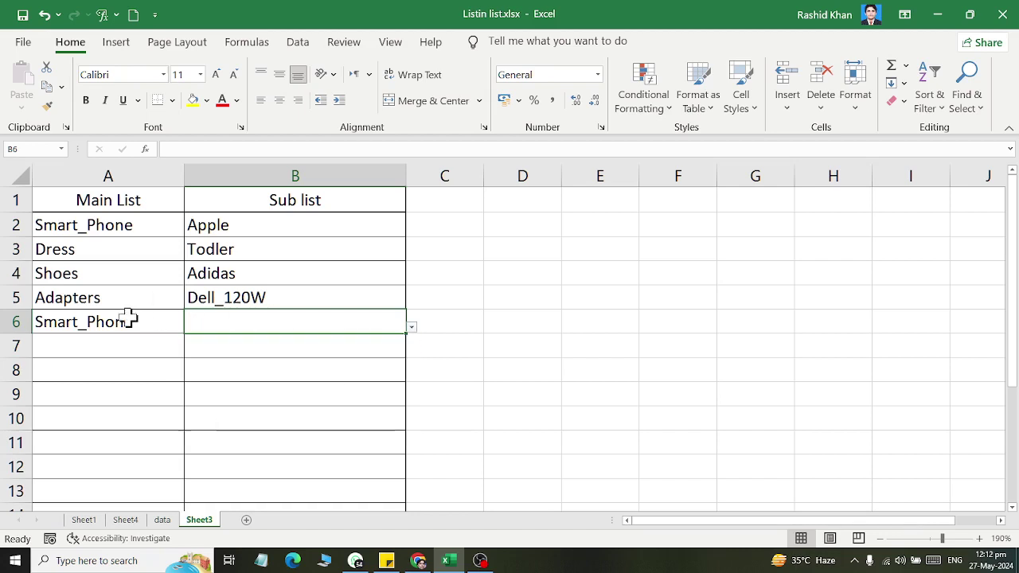
Step: Change A6 to Furniture, check its B6 sub items, then reselect A6
click(164, 321)
click(194, 344)
click(177, 321)
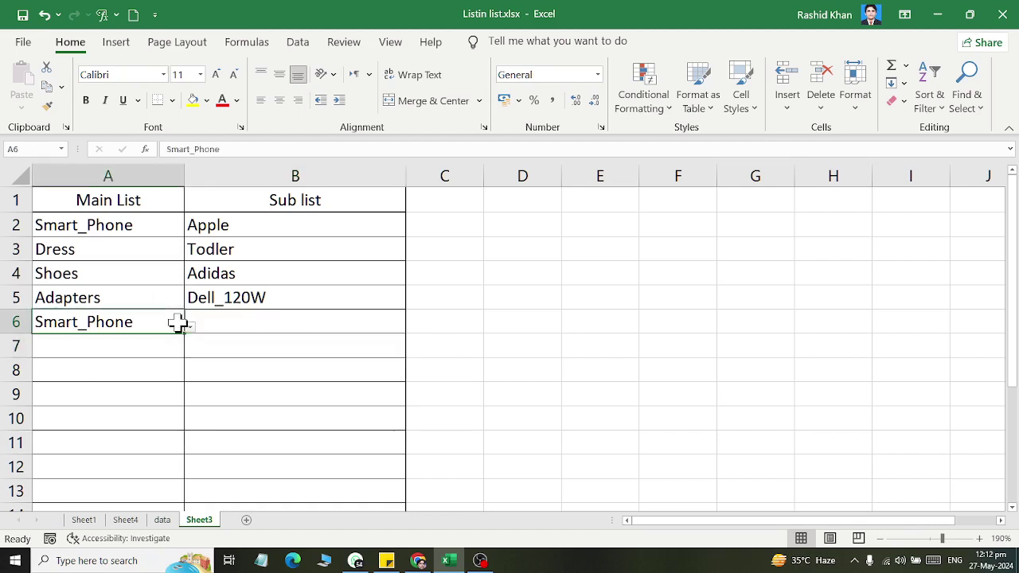
click(190, 327)
click(165, 423)
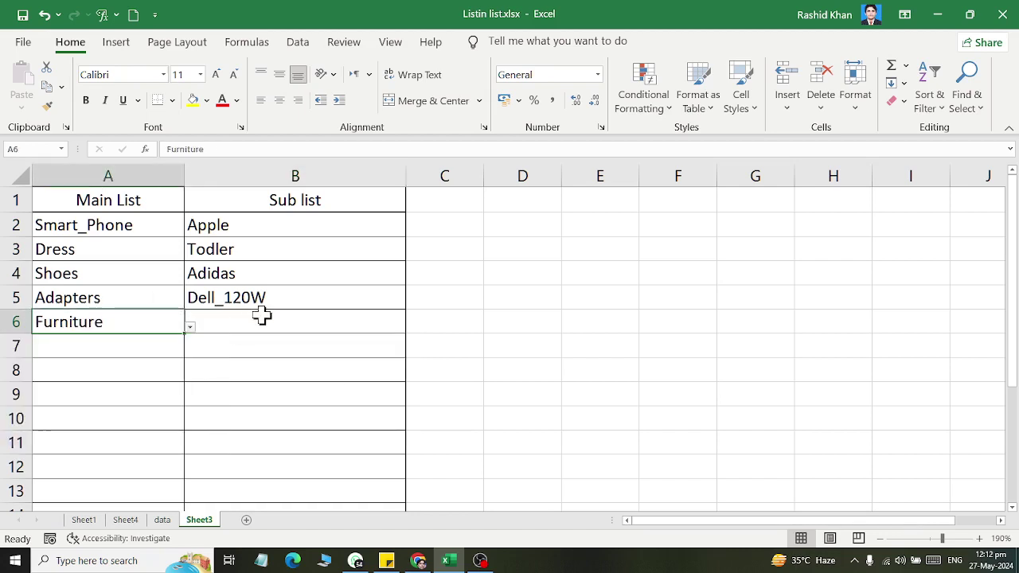
click(322, 328)
click(412, 328)
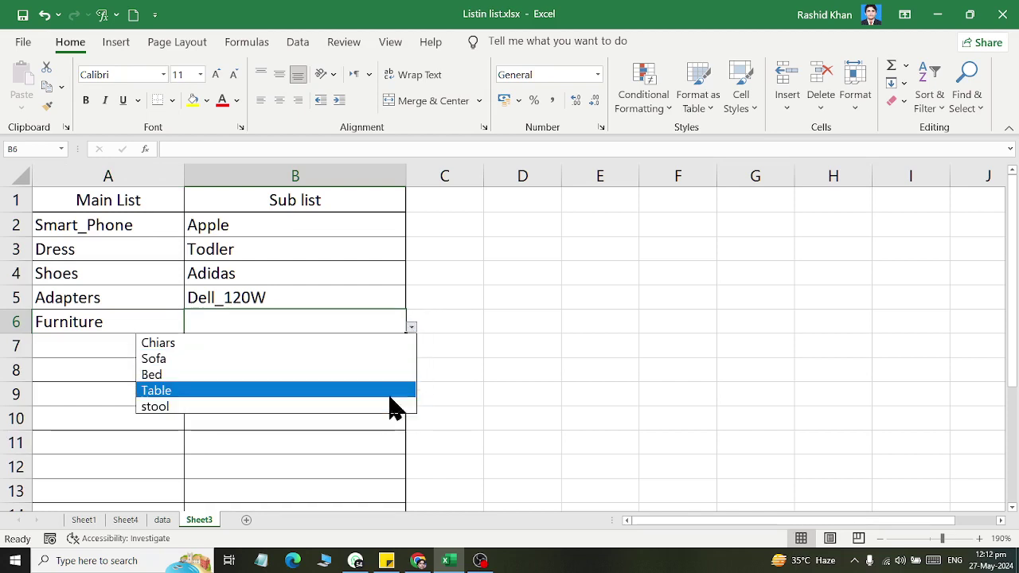
key(Escape)
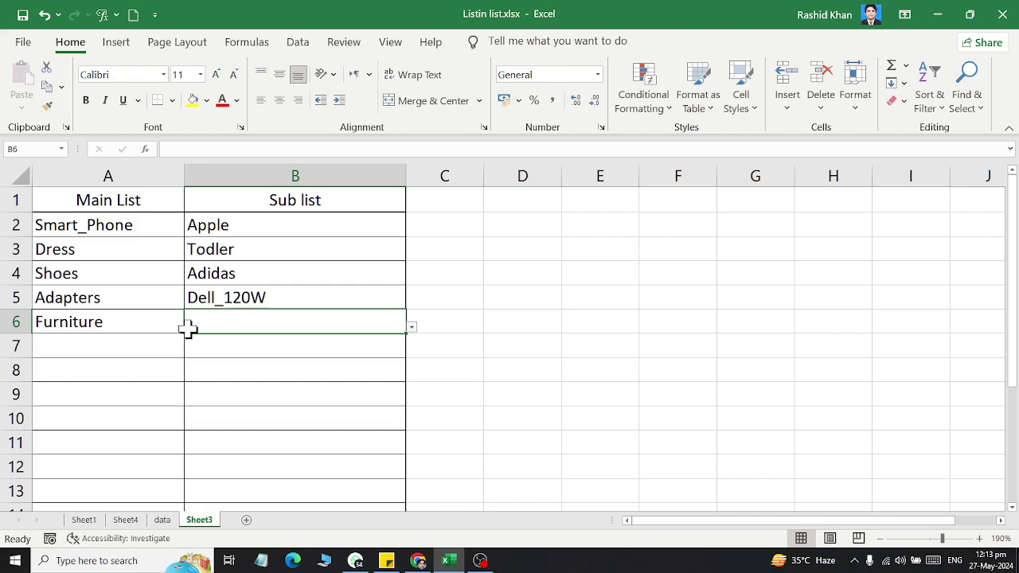
click(176, 321)
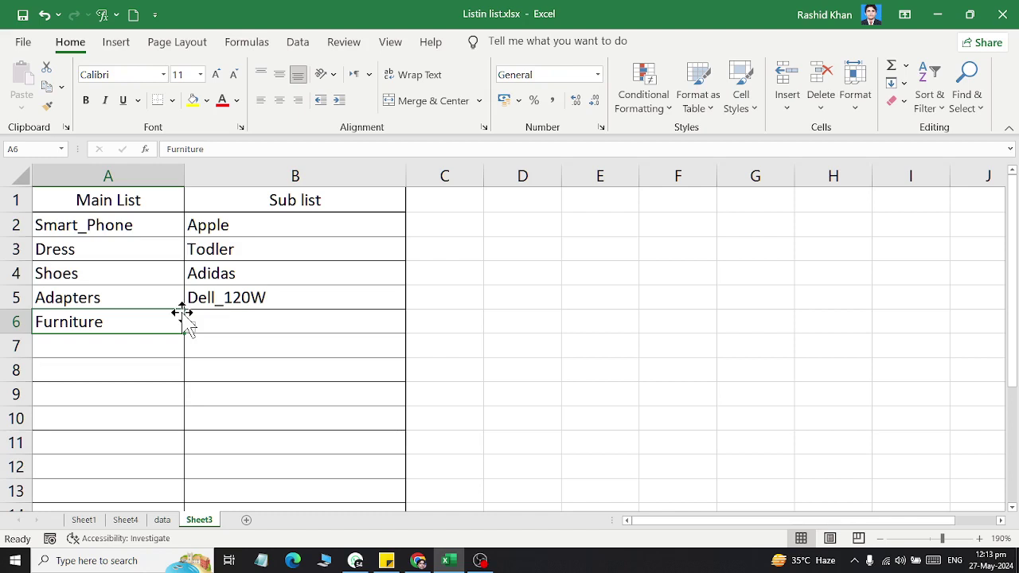
Step: On the data sheet, select the Item names from Computer down to Adapters
click(161, 522)
click(259, 269)
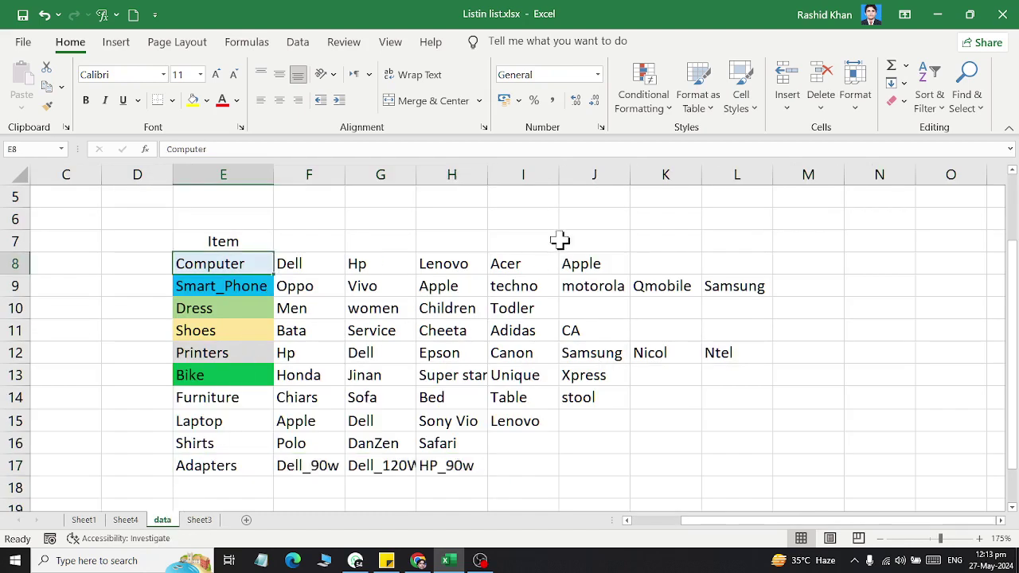
click(257, 238)
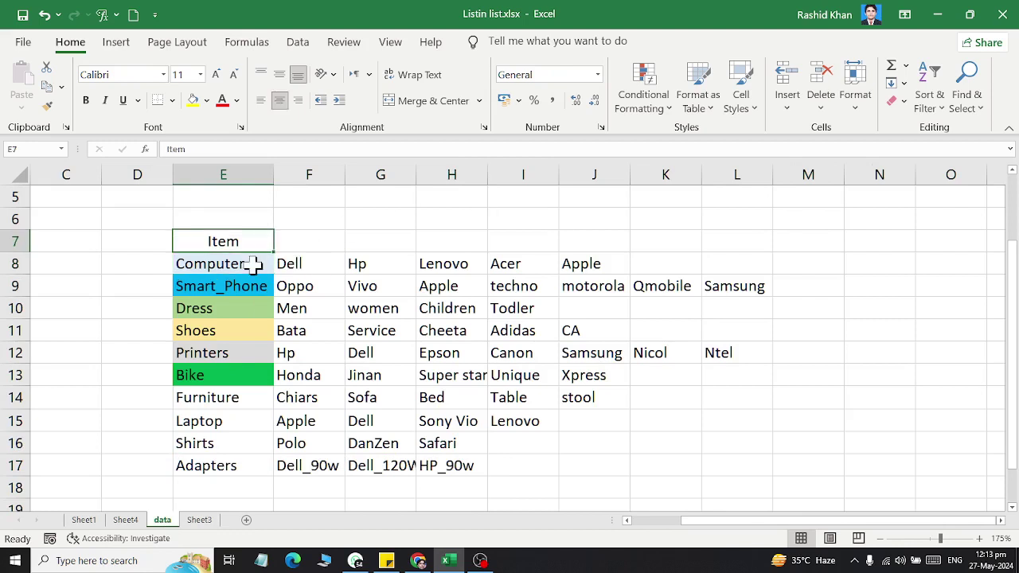
click(254, 269)
drag(253, 270, 245, 467)
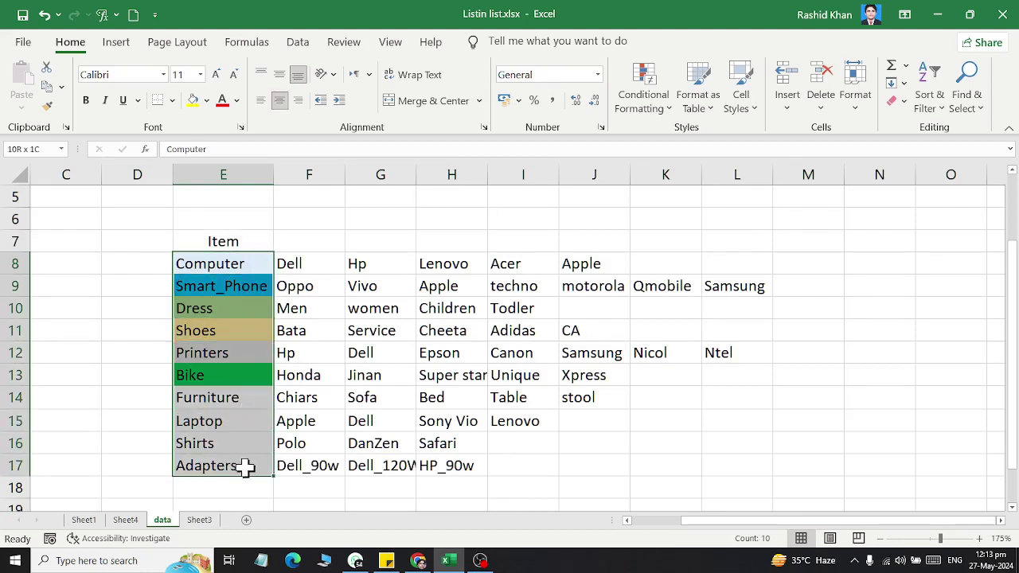
Step: Review the Computer and Smart_Phone sub-item rows, then go to empty cell E18
click(229, 263)
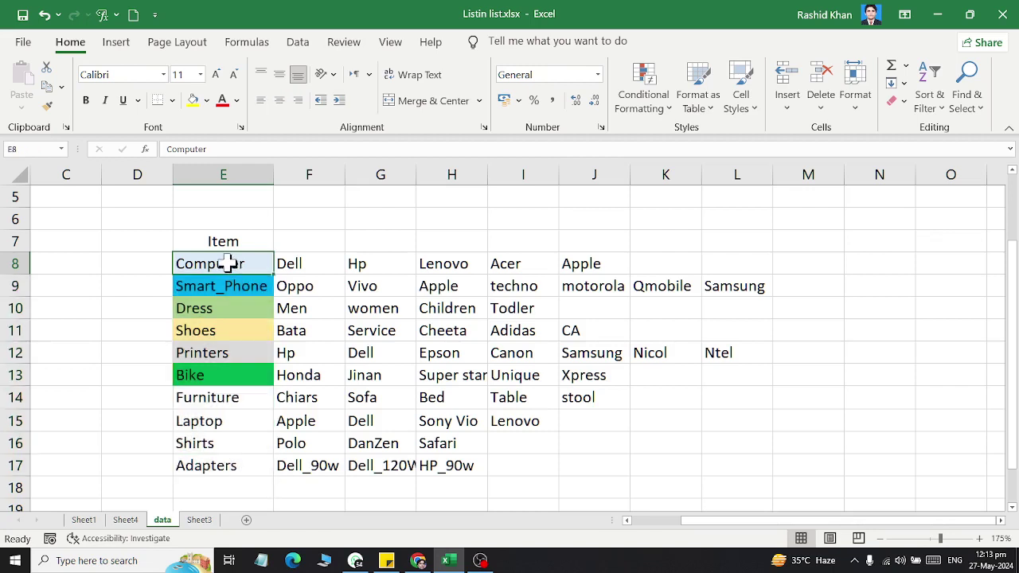
drag(229, 264, 603, 263)
mouse_move(237, 287)
mouse_down()
mouse_move(664, 326)
mouse_move(801, 295)
mouse_move(797, 286)
mouse_up()
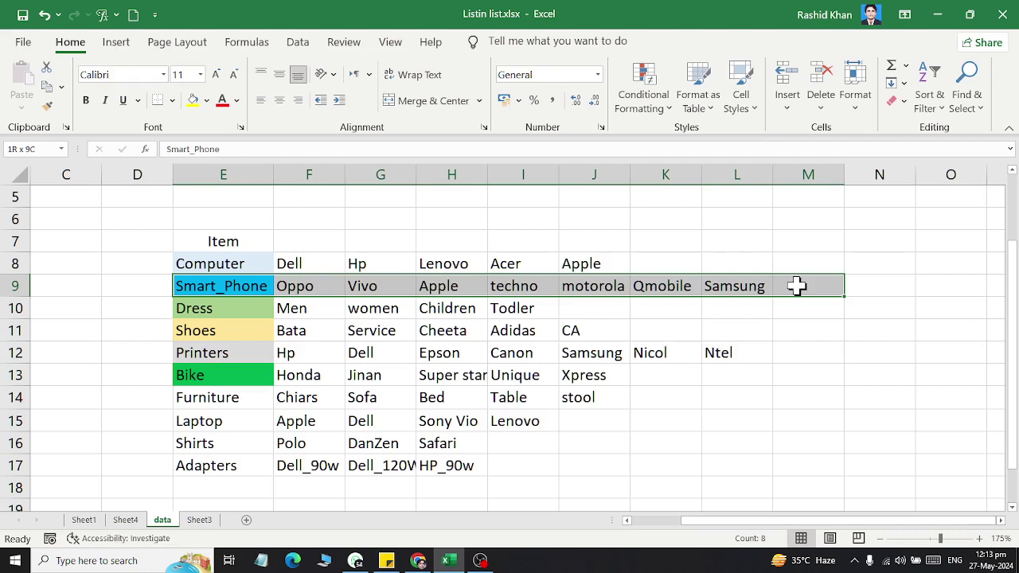
click(251, 490)
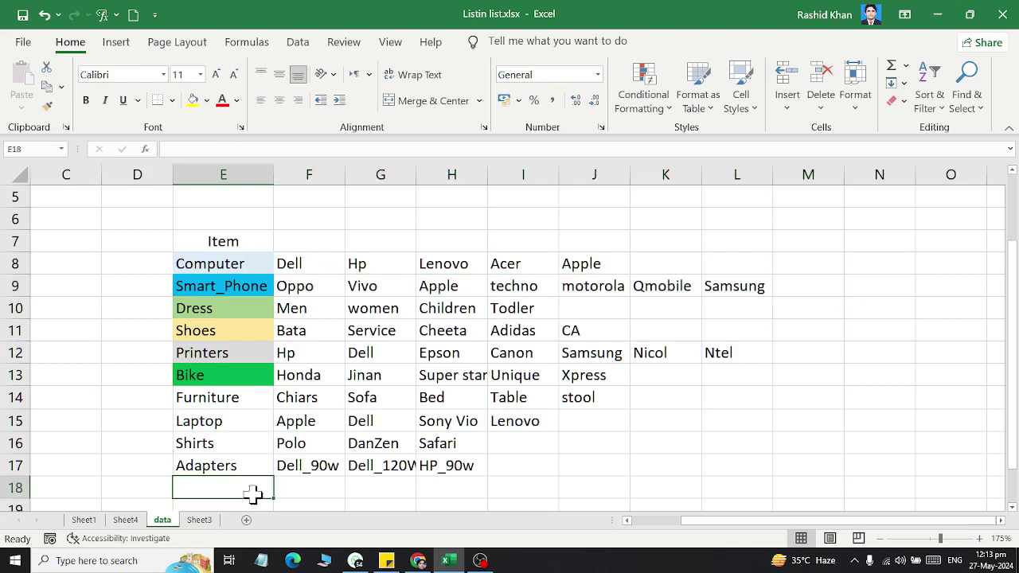
scroll(268, 467, down, 1)
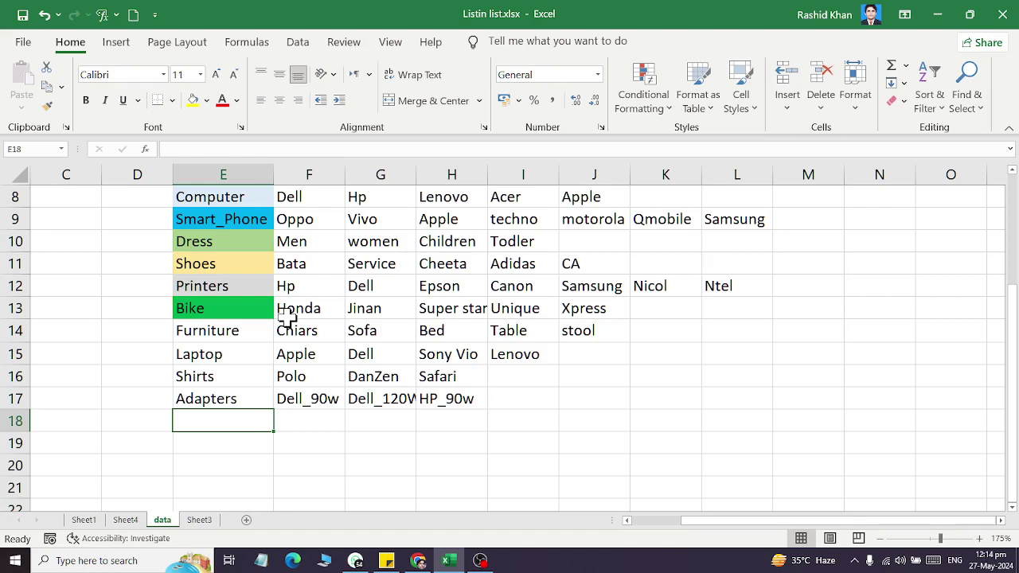
Step: Enter Coldrinks in E18 followed by Pepsi and Dew in the next cells
text(Coldr)
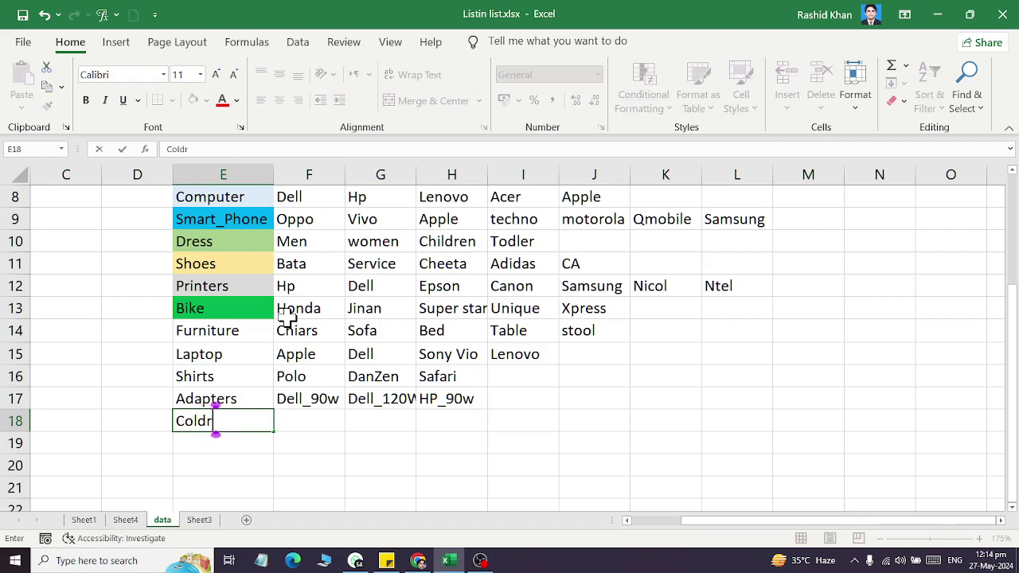
text(inks)
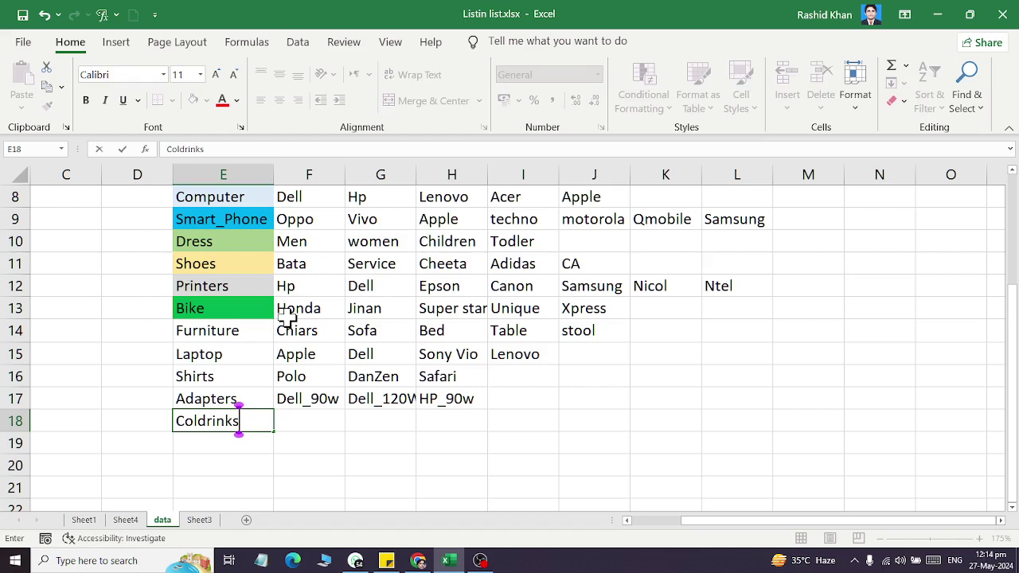
key(BackSpace)
key(BackSpace)
key(BackSpace)
key(BackSpace)
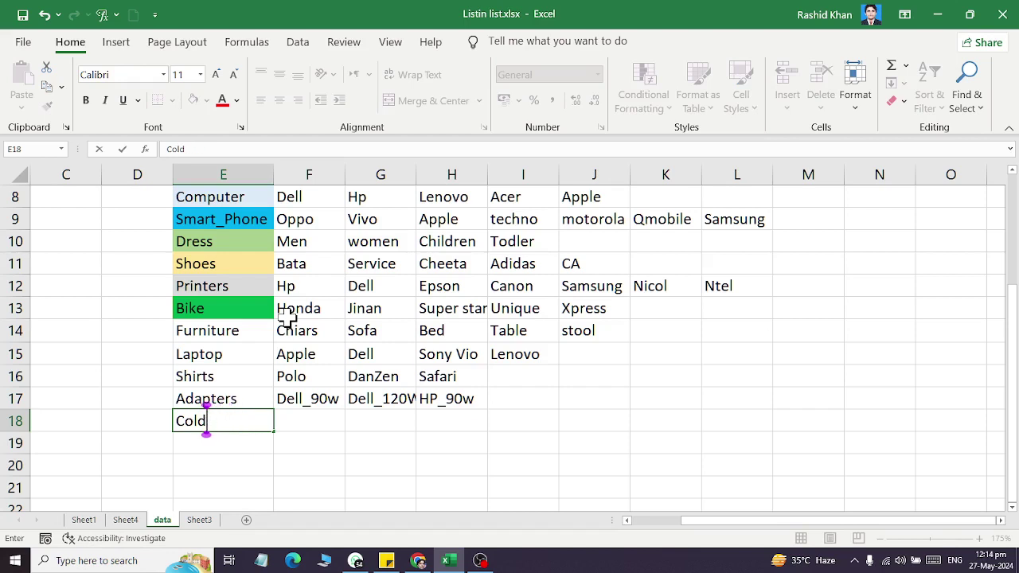
text(rinks)
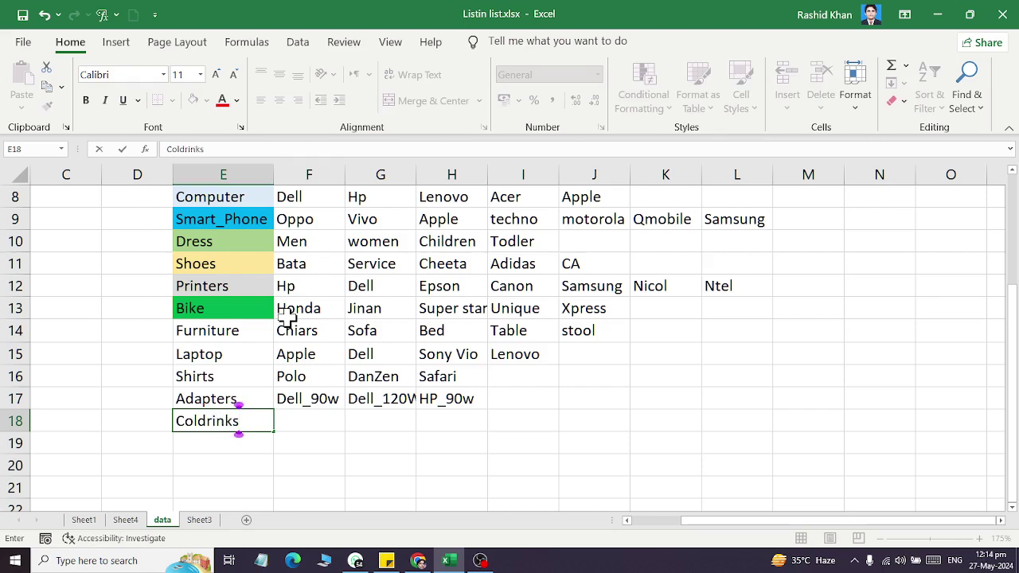
key(Tab)
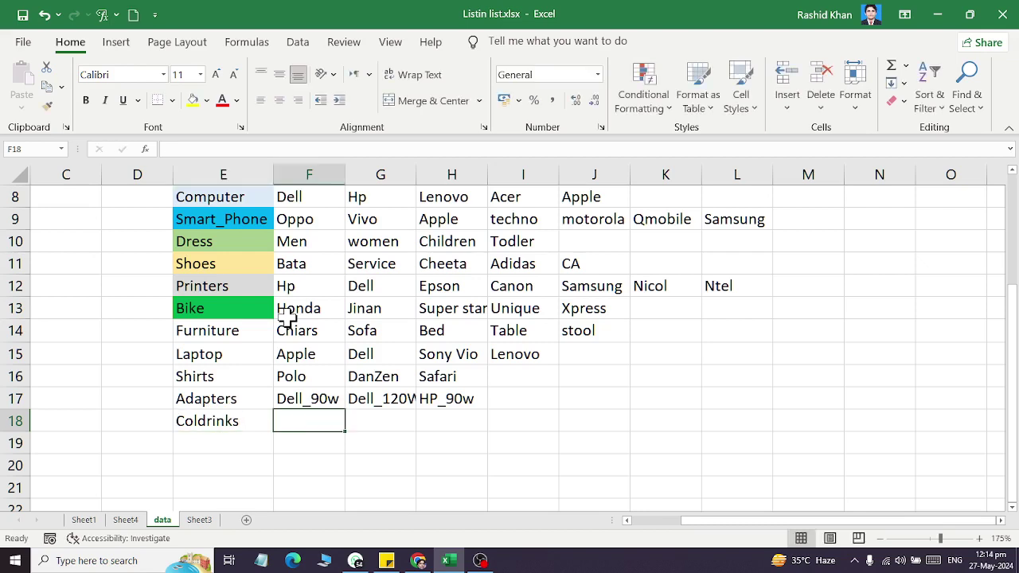
text(Pep)
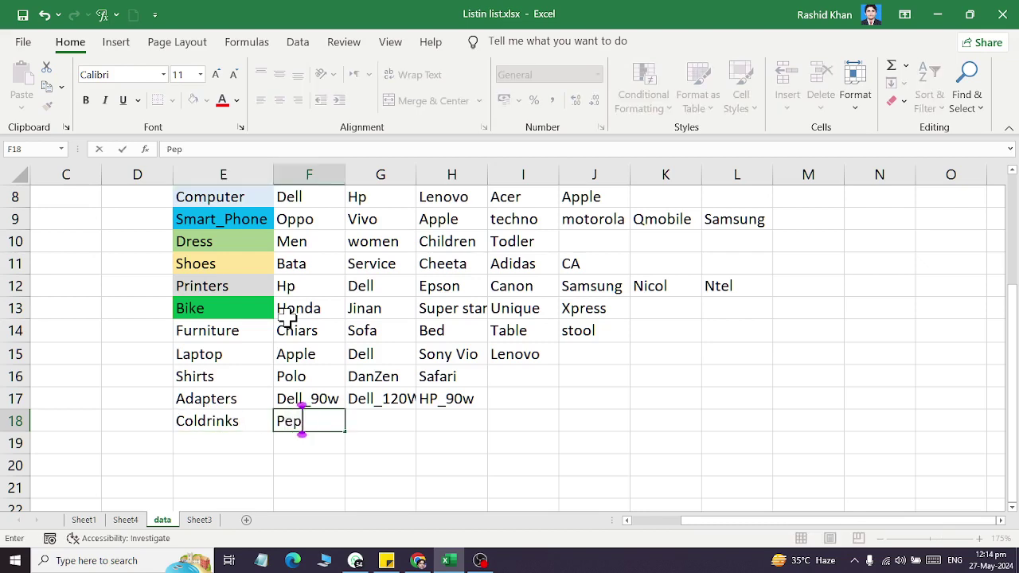
text(si)
key(Tab)
text(Dew)
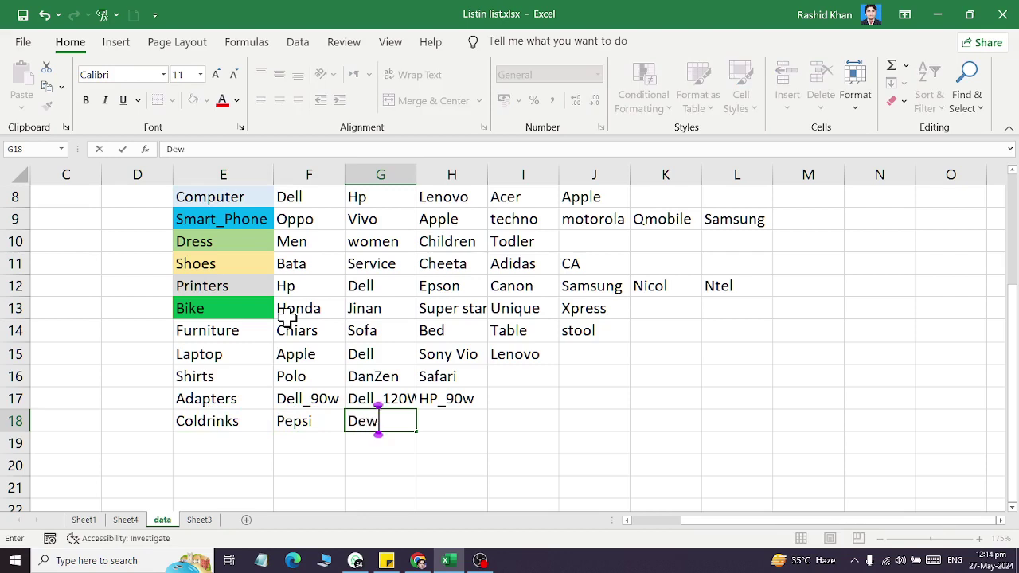
key(Tab)
Step: Complete row 18 with Pakola, 7up and Cock
text(Pakila)
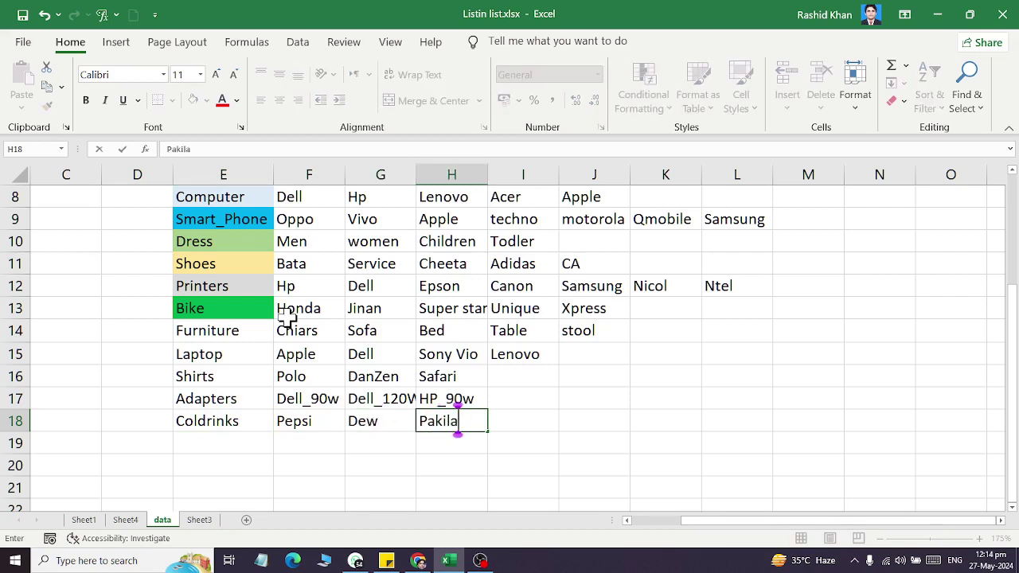
key(BackSpace)
key(BackSpace)
key(BackSpace)
text(ola)
key(Tab)
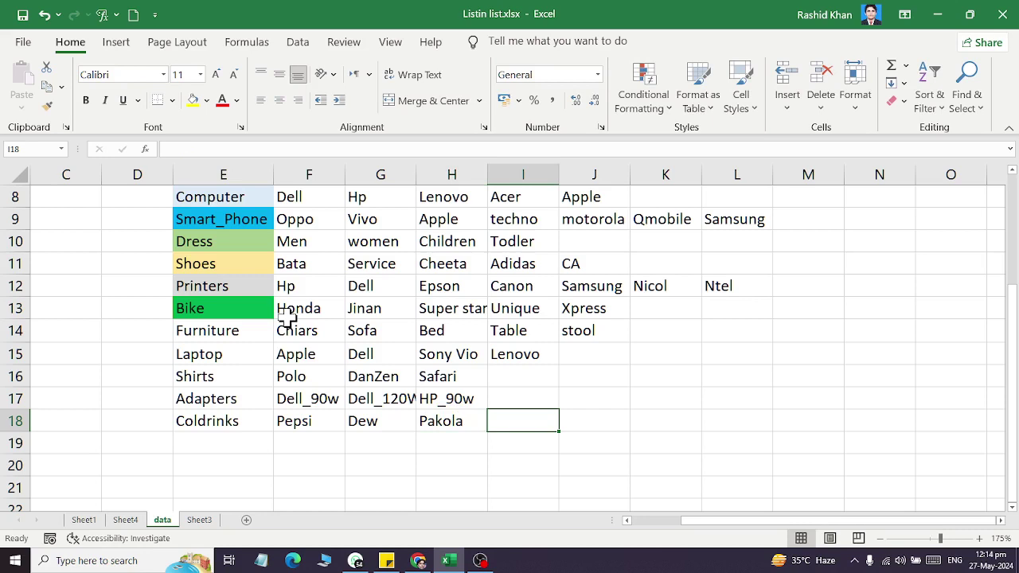
text(5)
key(BackSpace)
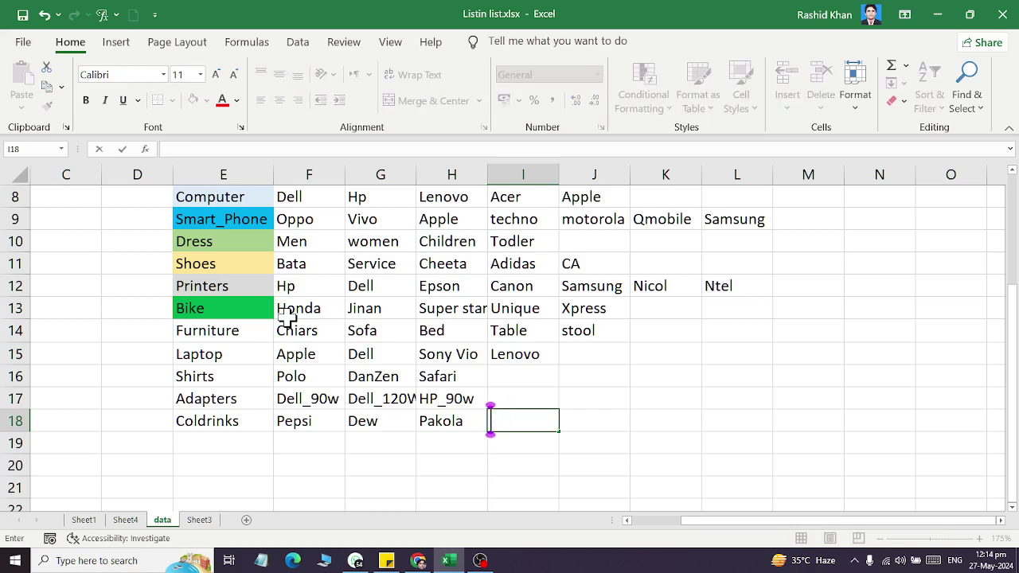
text(7up)
key(Tab)
text(C)
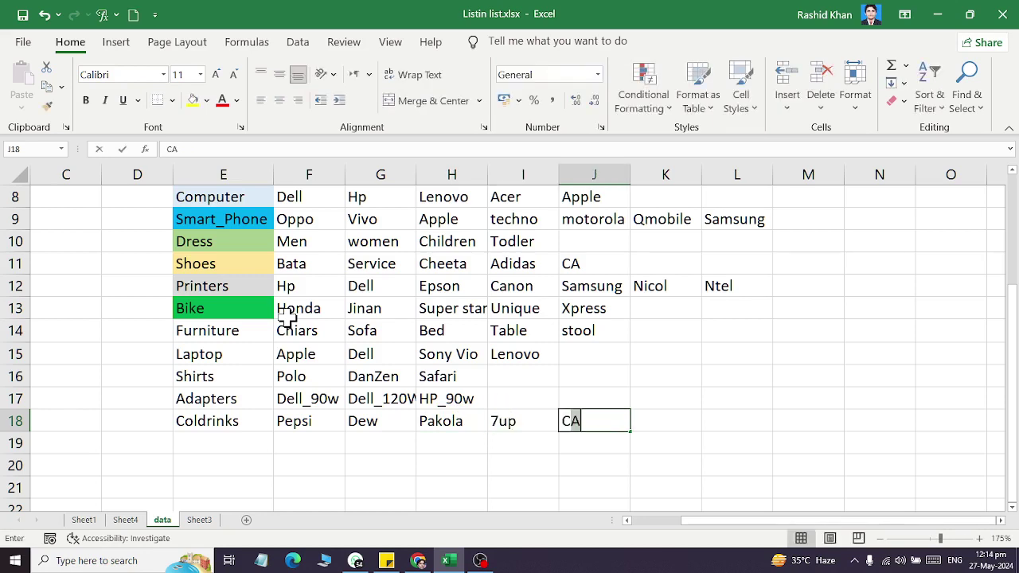
text(ock)
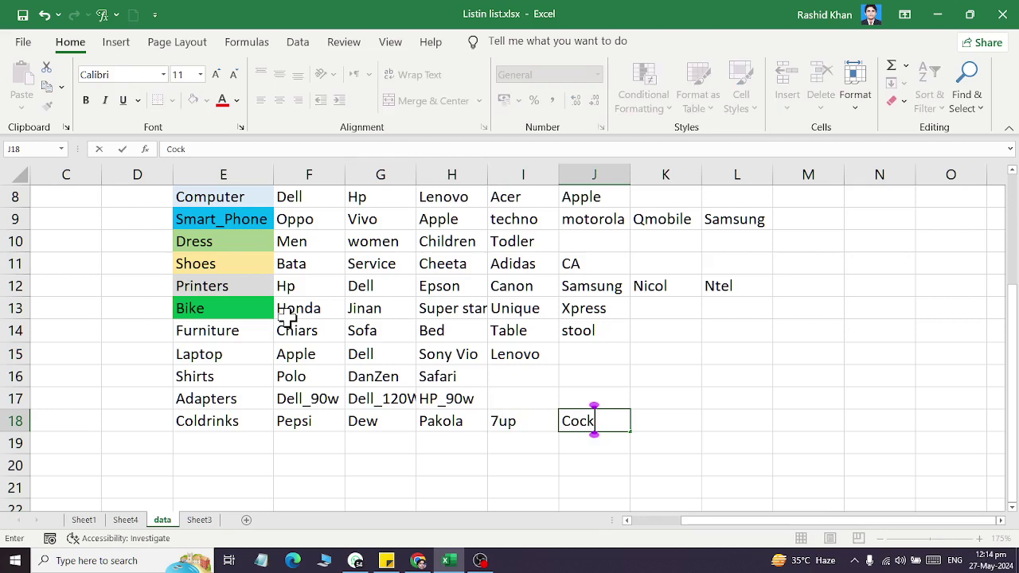
key(Return)
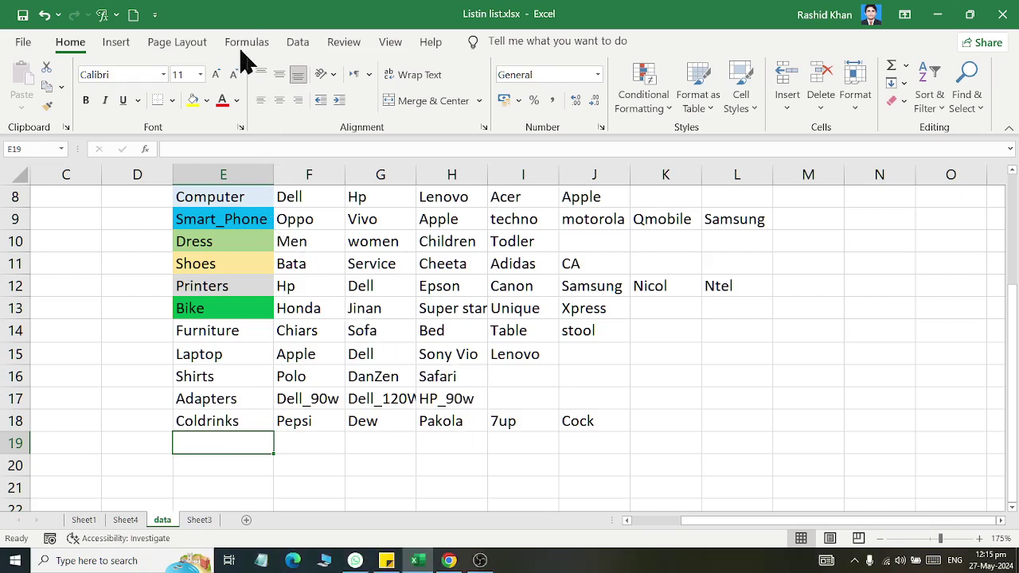
Step: In Name Manager, select and delete all defined names, confirming the deletion
click(244, 44)
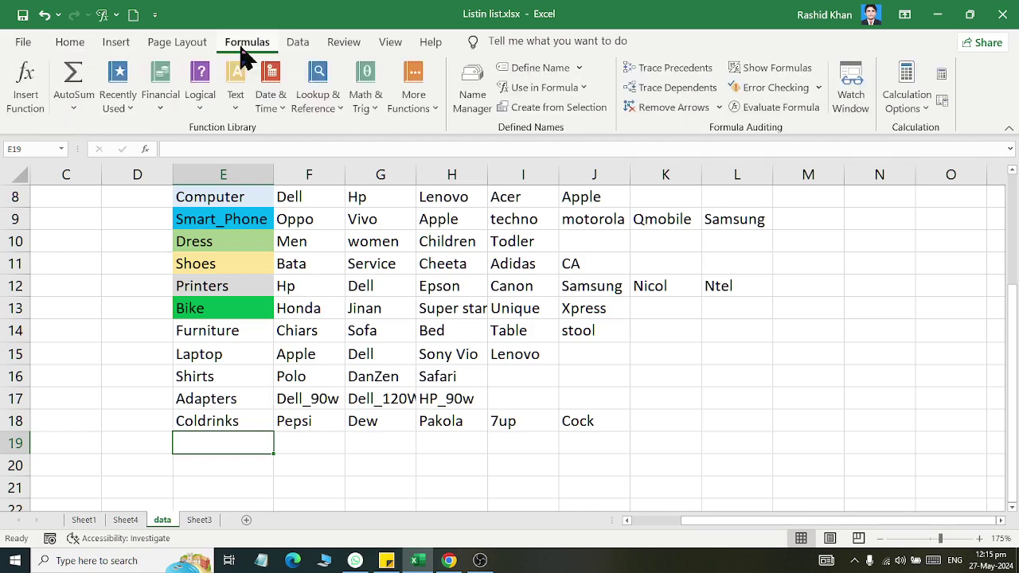
click(474, 100)
mouse_move(120, 229)
mouse_down()
mouse_move(124, 159)
mouse_move(110, 77)
mouse_up()
click(232, 52)
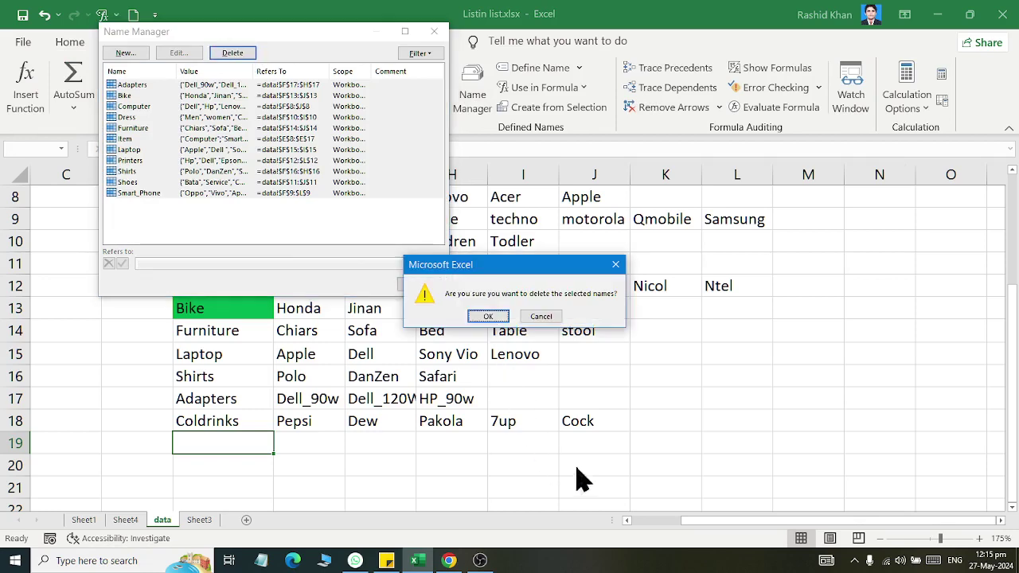
click(487, 316)
click(420, 285)
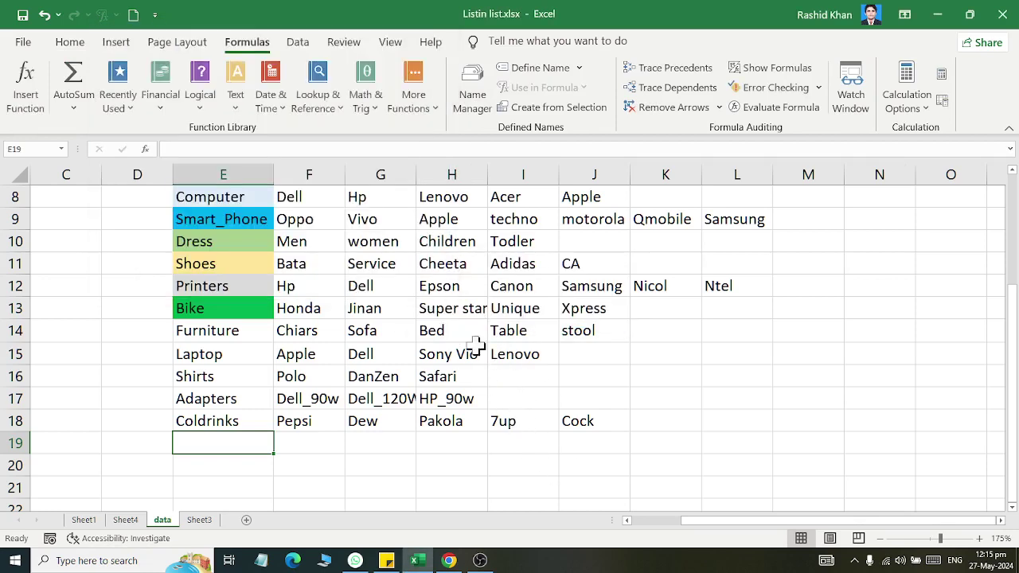
click(501, 402)
scroll(559, 422, up, 3)
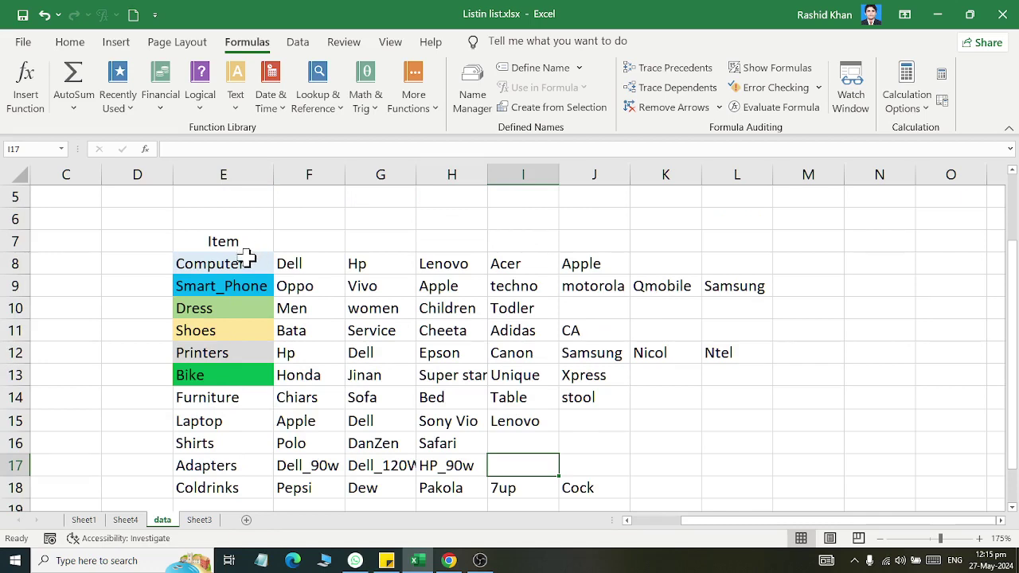
Step: Select E7:E18 and create a name from its top row, producing the name Item
drag(245, 263, 243, 477)
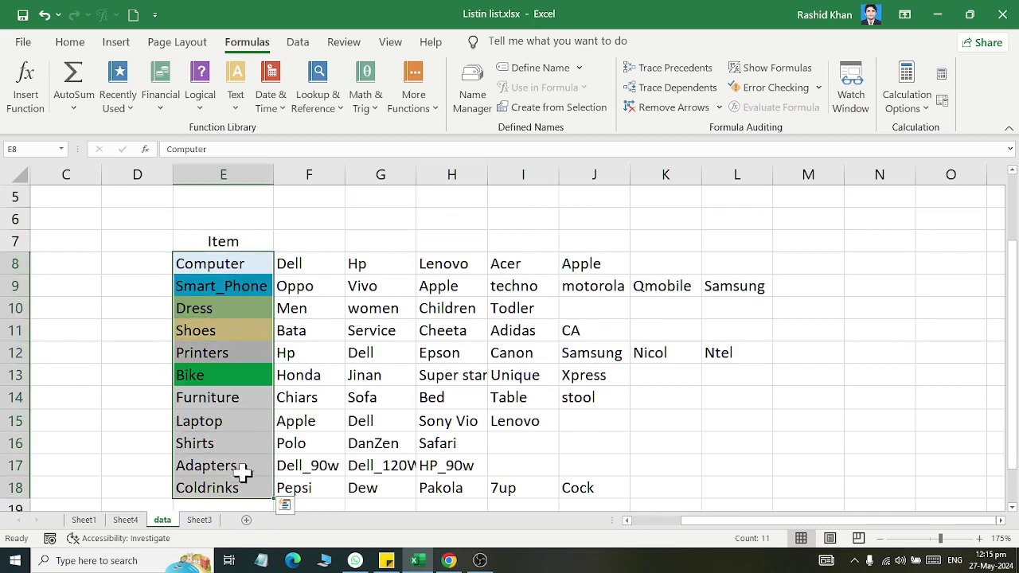
click(541, 68)
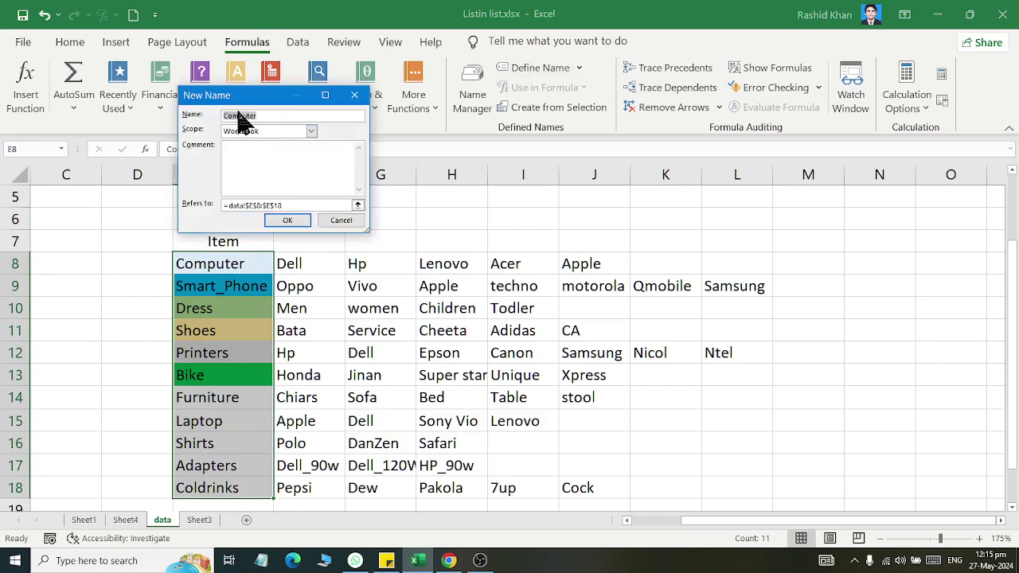
click(341, 220)
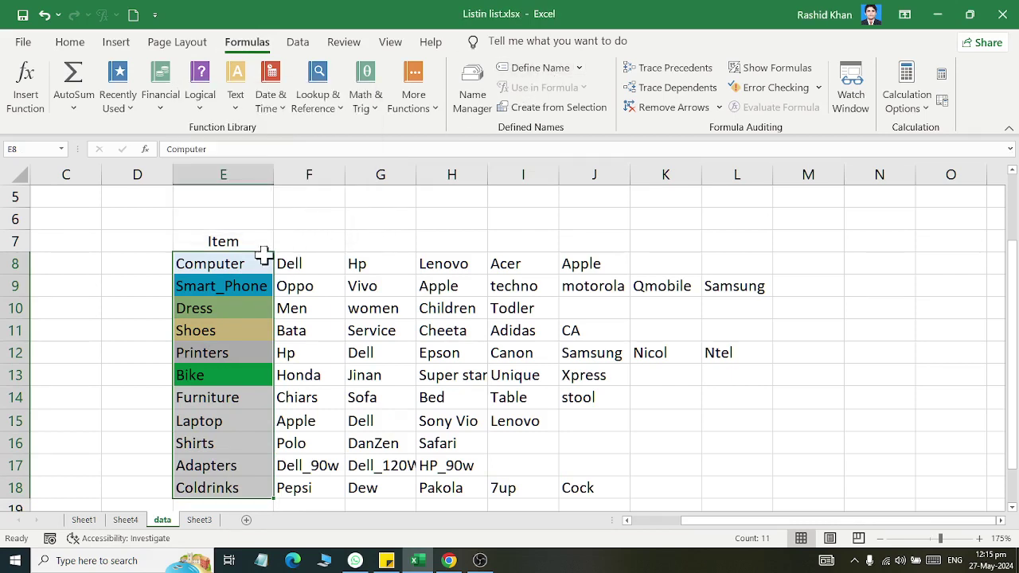
click(223, 242)
drag(223, 242, 219, 490)
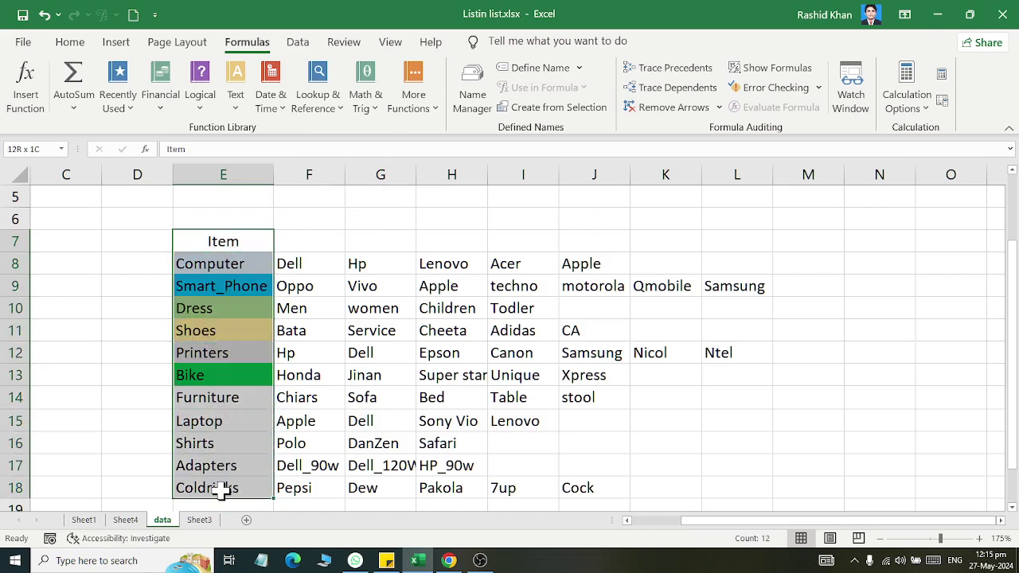
click(516, 112)
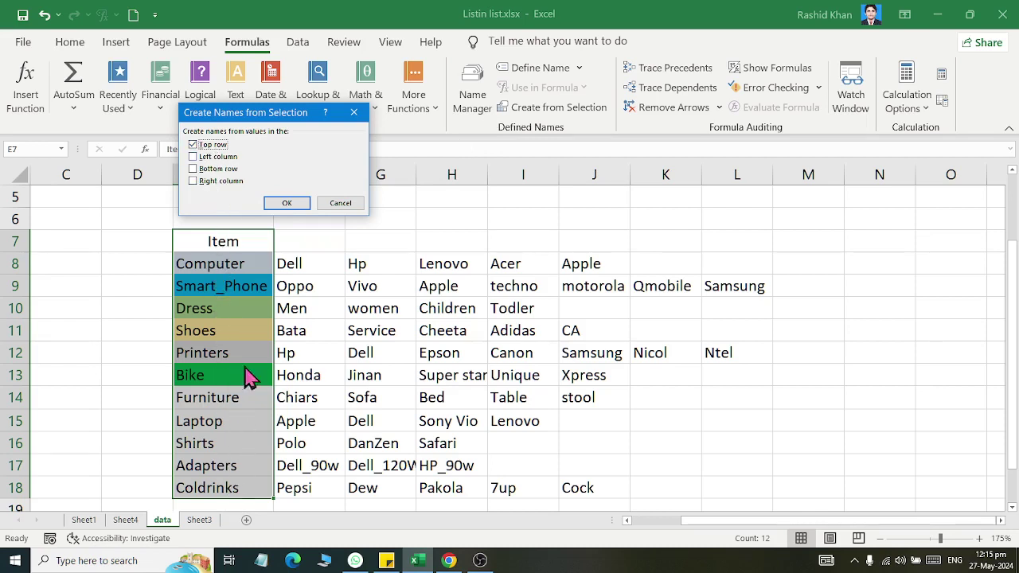
click(283, 204)
click(284, 204)
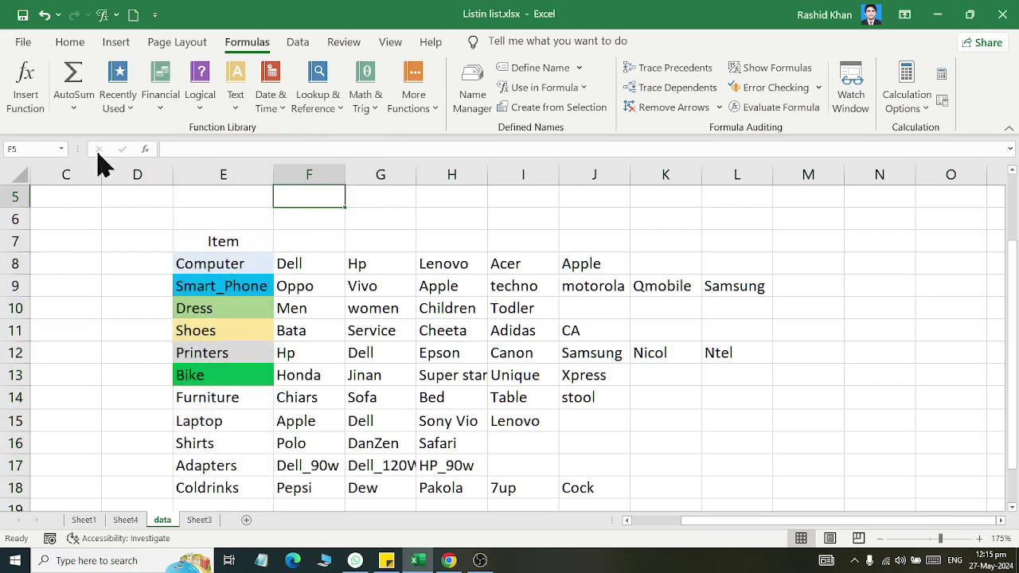
Step: Check the Item range from the Name Box, then start a Define Name for F8:J8
click(61, 150)
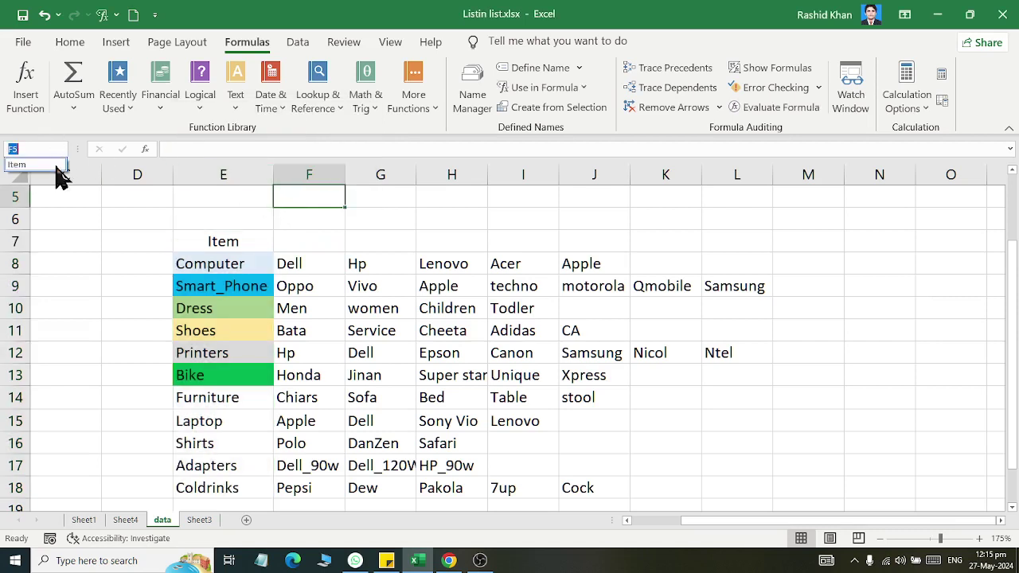
click(58, 167)
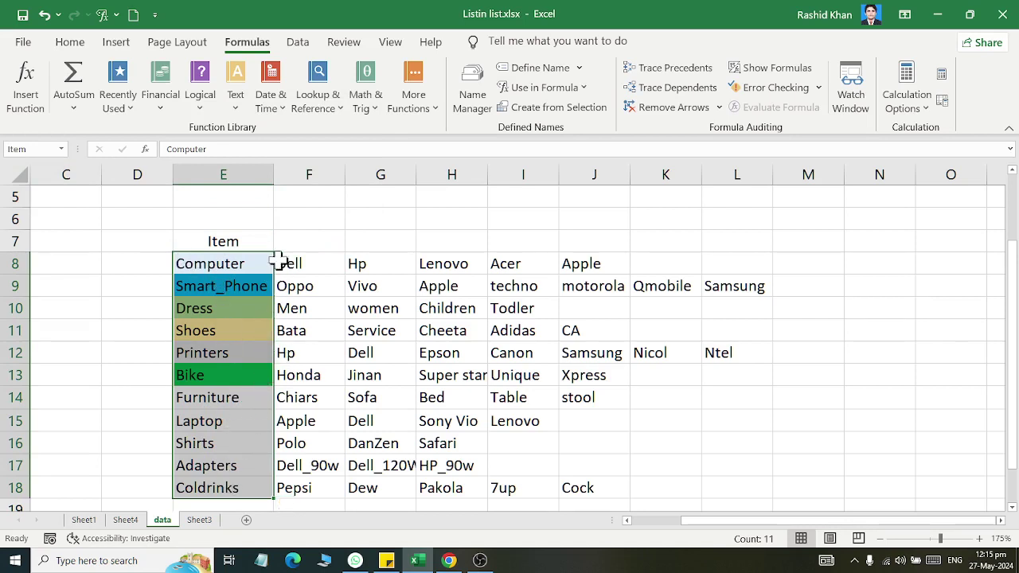
click(291, 213)
drag(284, 261, 604, 253)
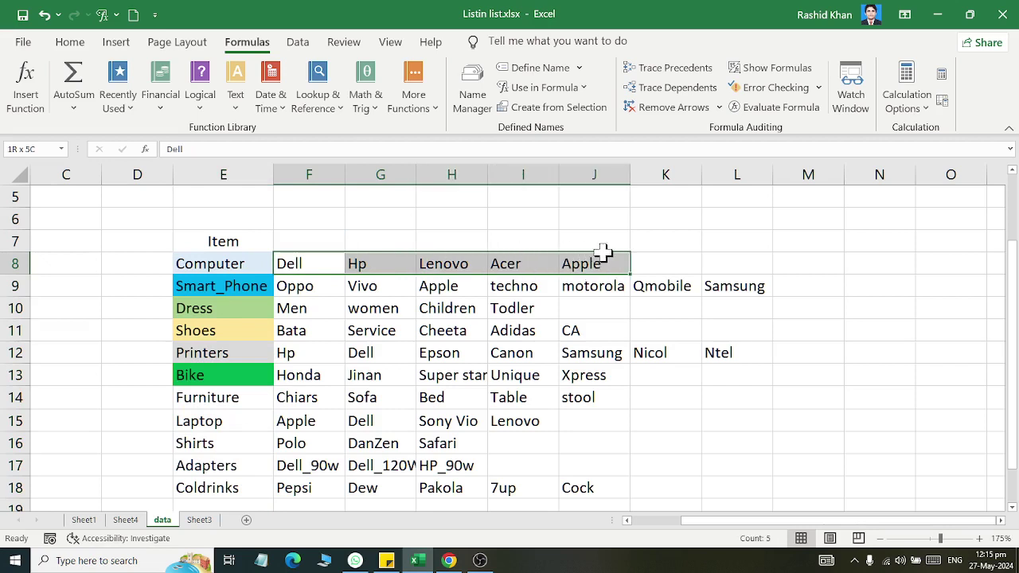
click(533, 68)
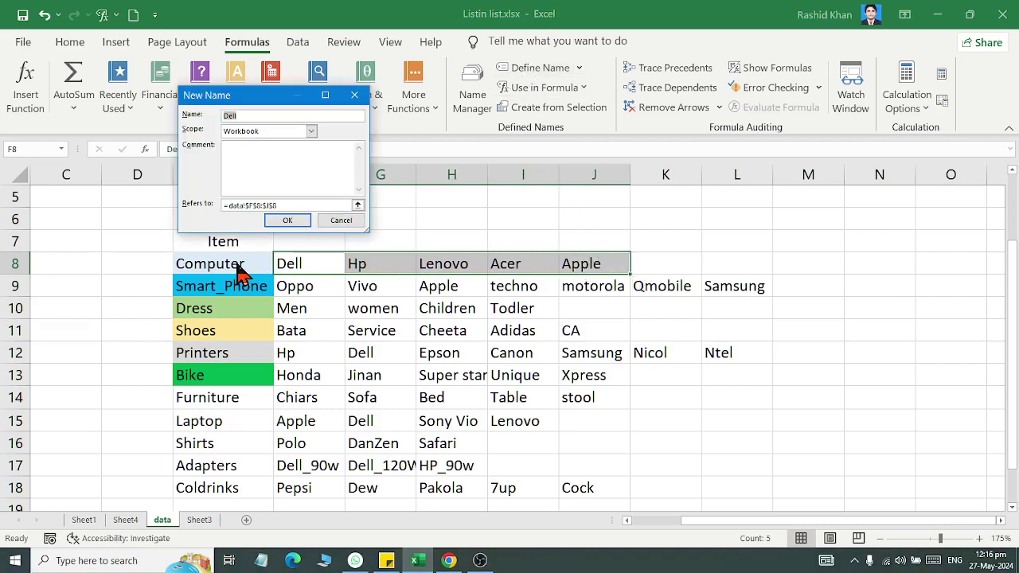
Step: Select E8:L18 and create names from the left column only, naming each brand row
click(341, 221)
click(338, 242)
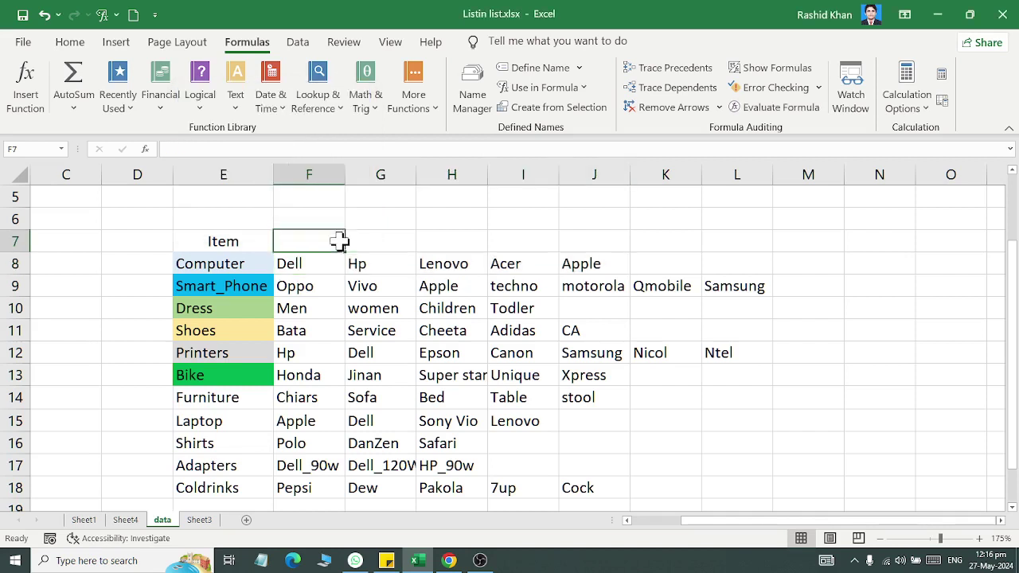
mouse_move(210, 264)
mouse_down()
mouse_move(211, 476)
mouse_move(745, 484)
mouse_move(739, 505)
mouse_up()
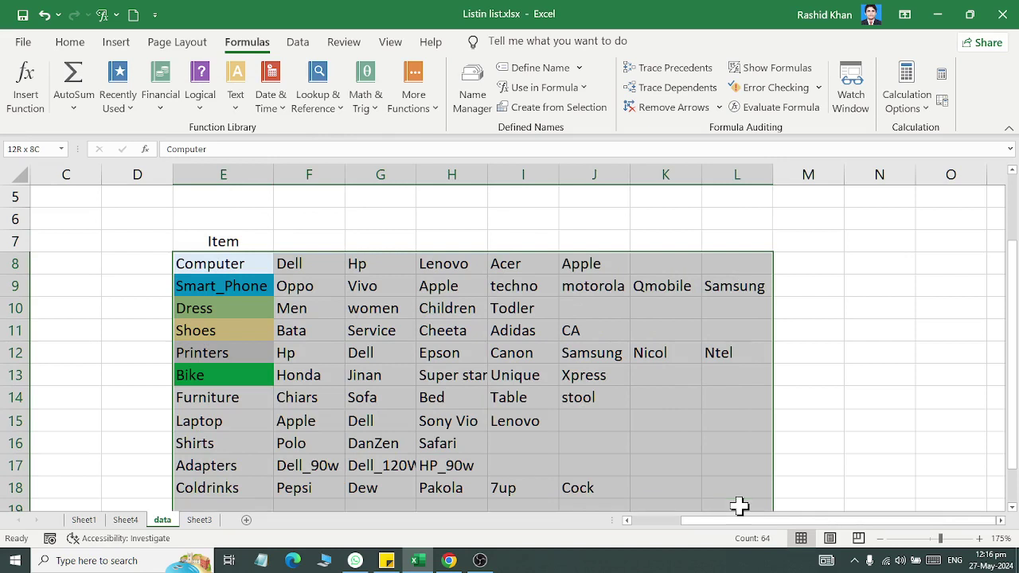
click(561, 109)
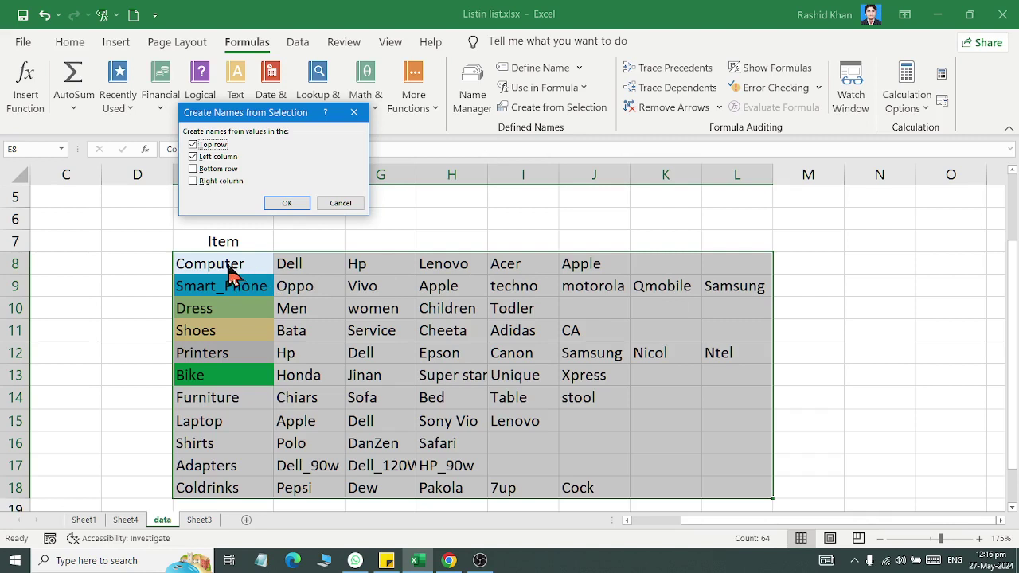
click(213, 145)
click(295, 205)
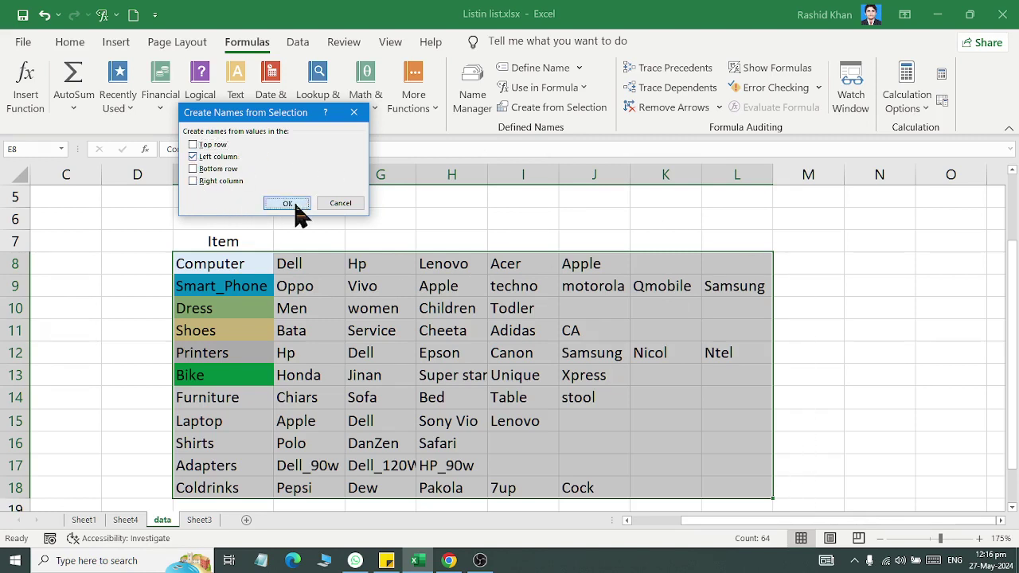
click(61, 149)
click(50, 265)
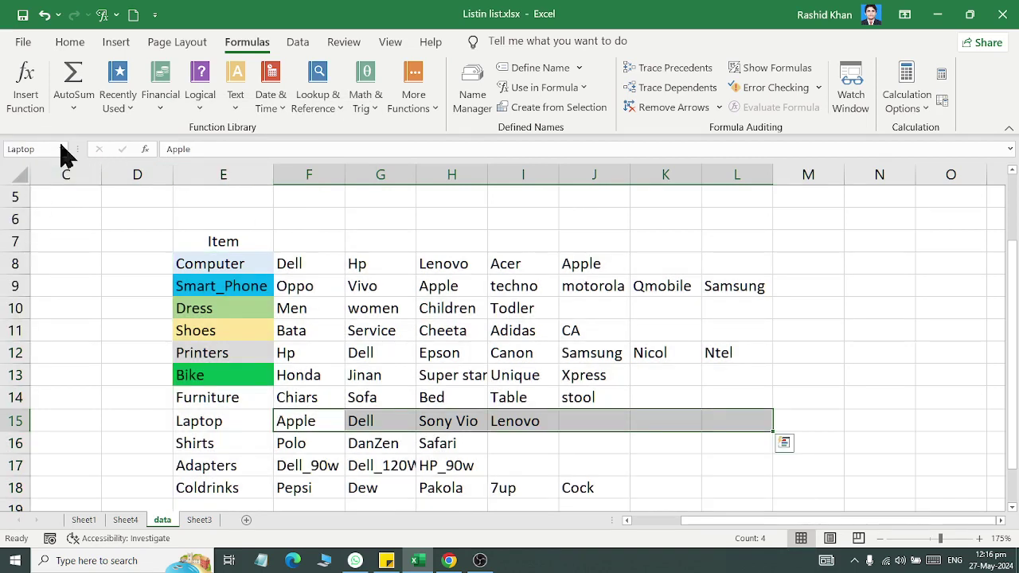
click(60, 149)
click(40, 291)
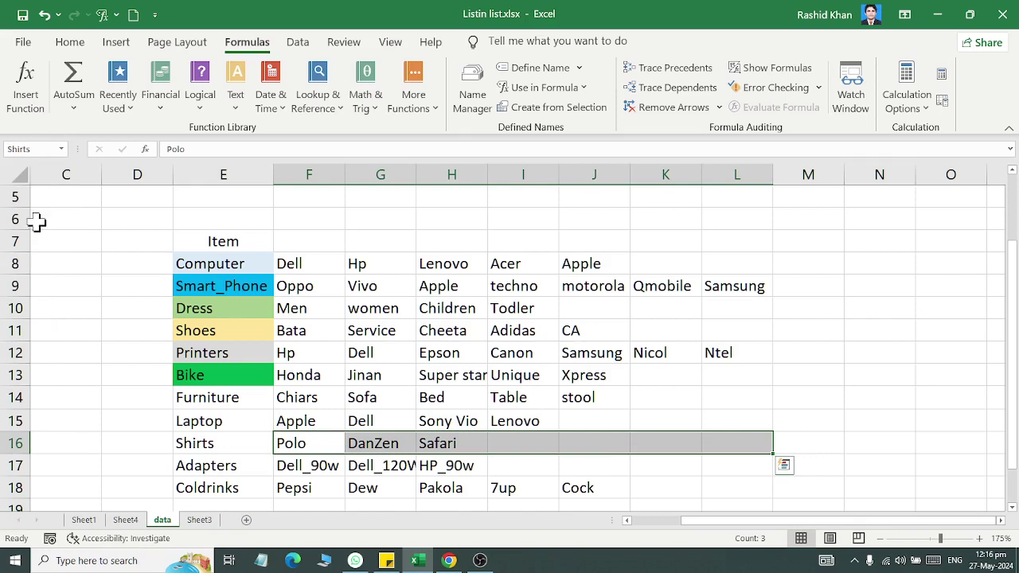
click(61, 149)
click(37, 193)
click(244, 328)
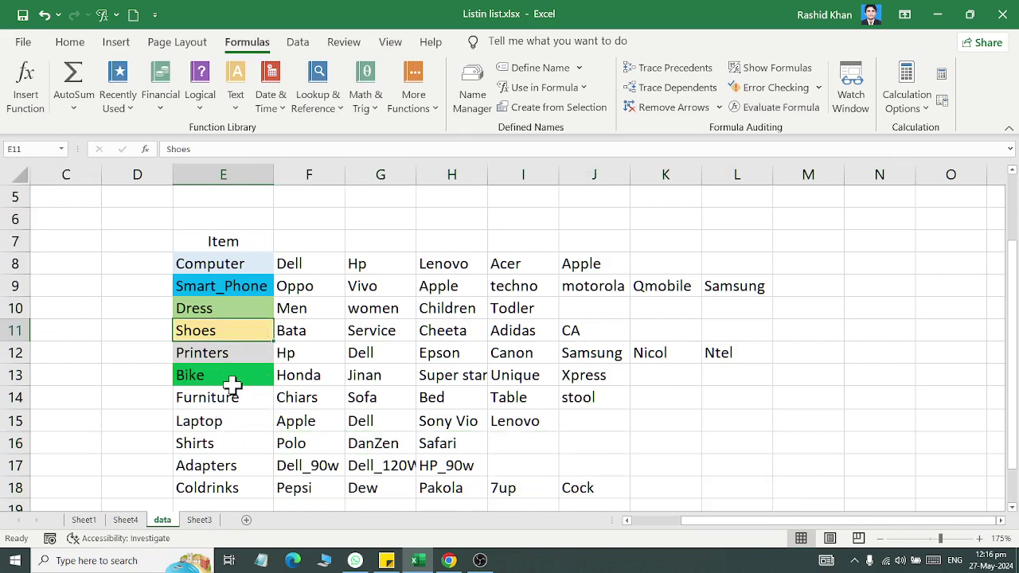
key(super)
text(mag)
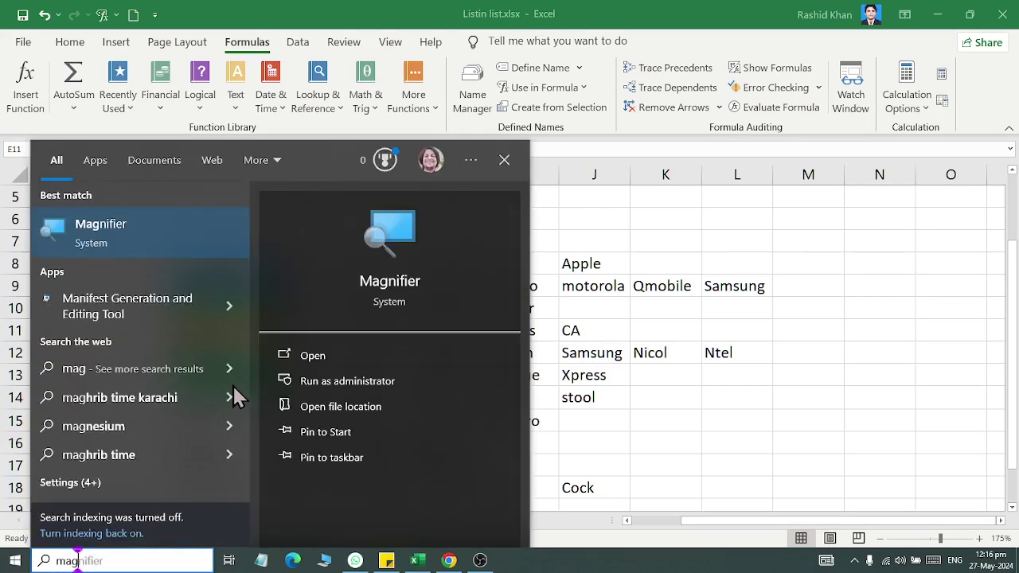
key(Return)
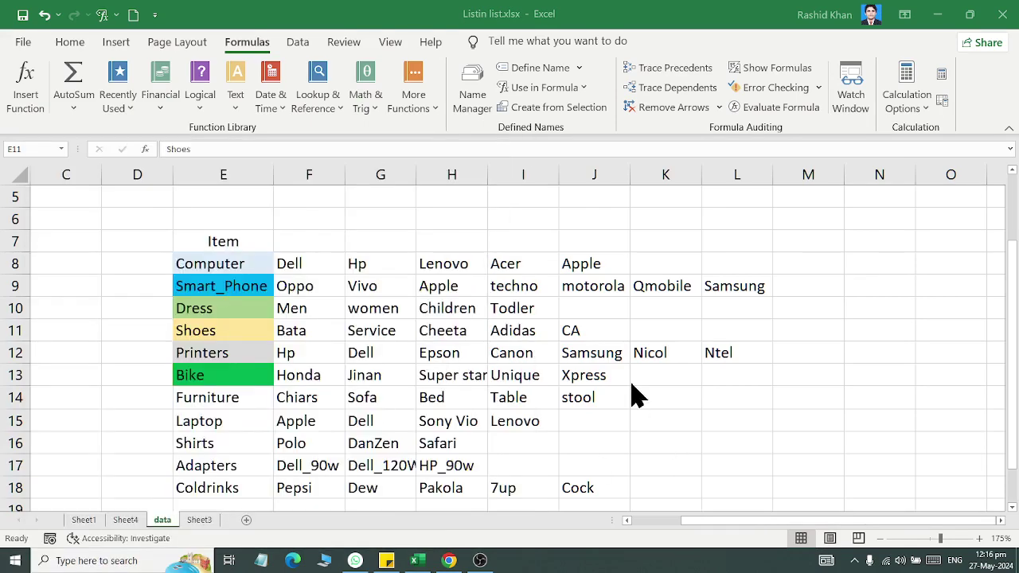
click(531, 268)
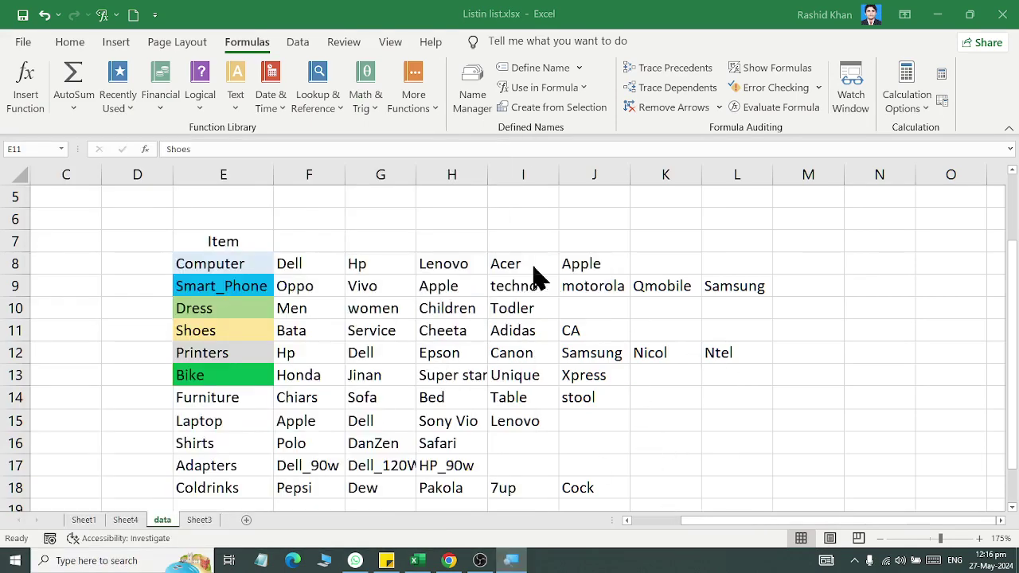
scroll(464, 349, down, 1)
scroll(514, 298, up, 1)
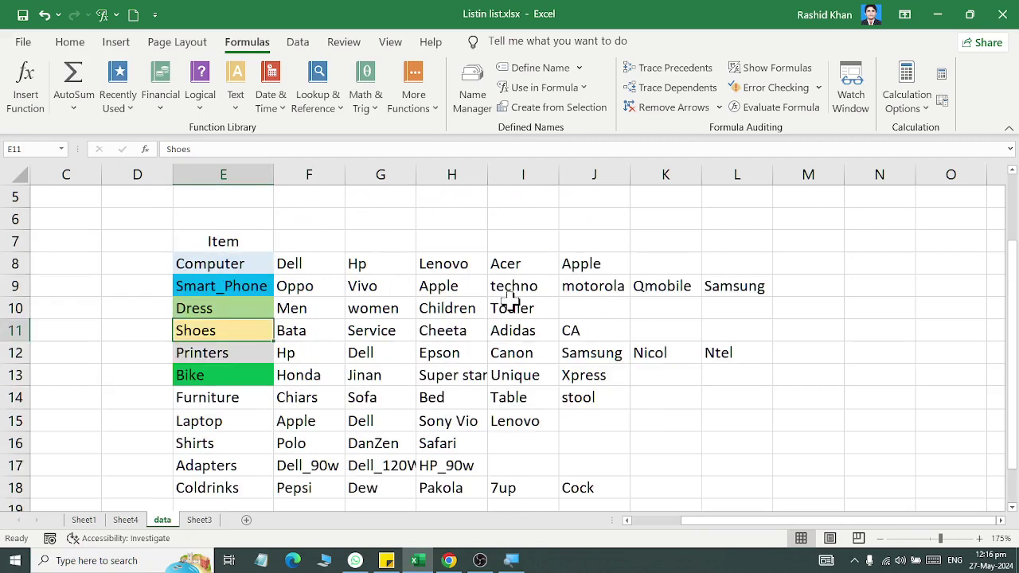
scroll(510, 301, down, 1)
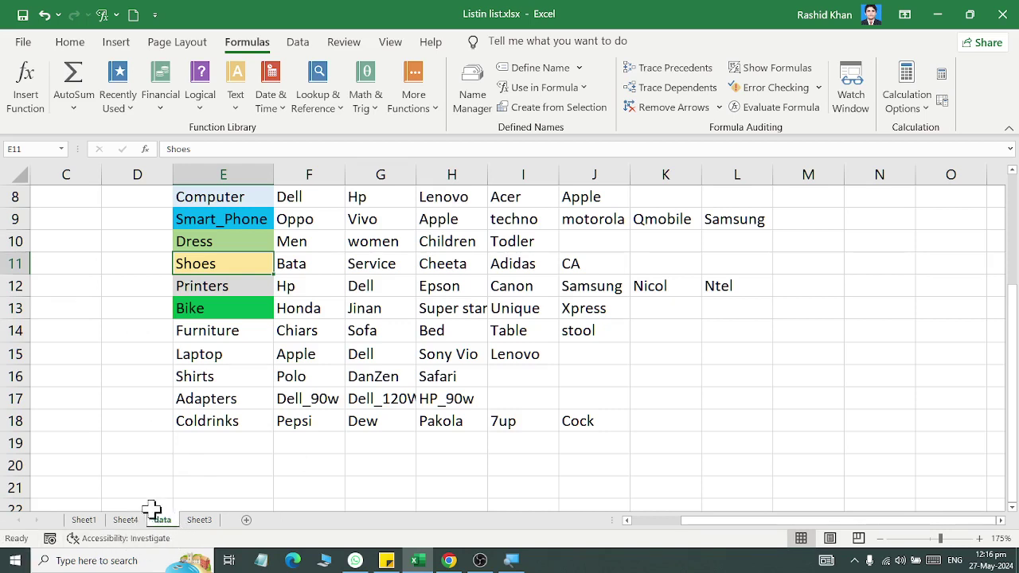
Step: Delete Sheet3 from the workbook
click(201, 522)
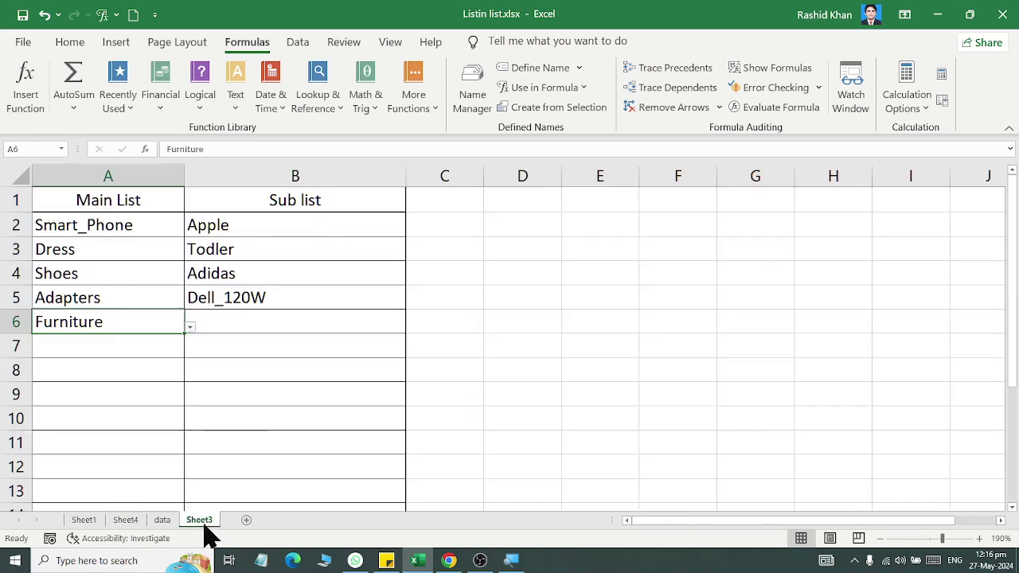
right_click(204, 531)
click(261, 335)
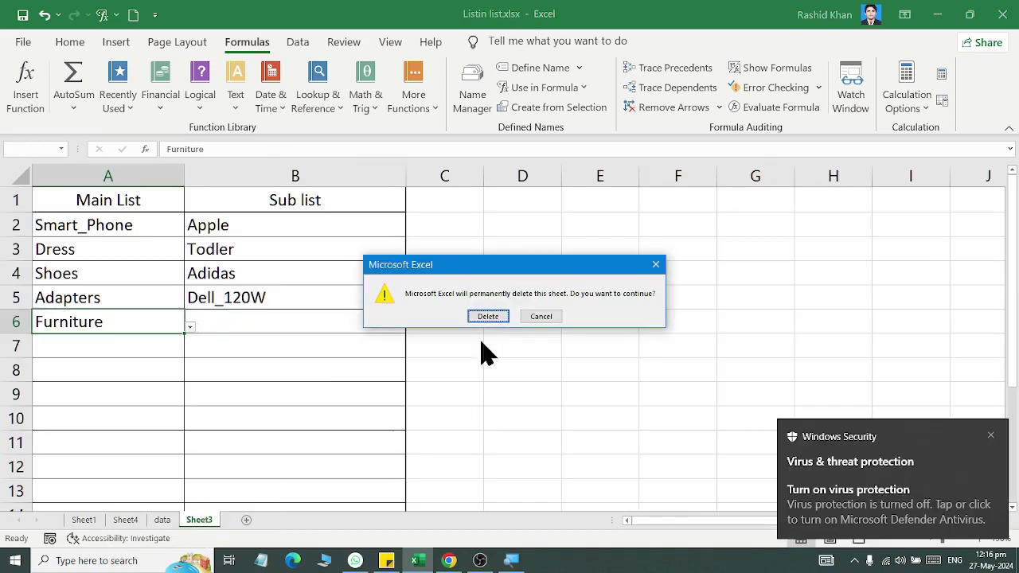
click(488, 317)
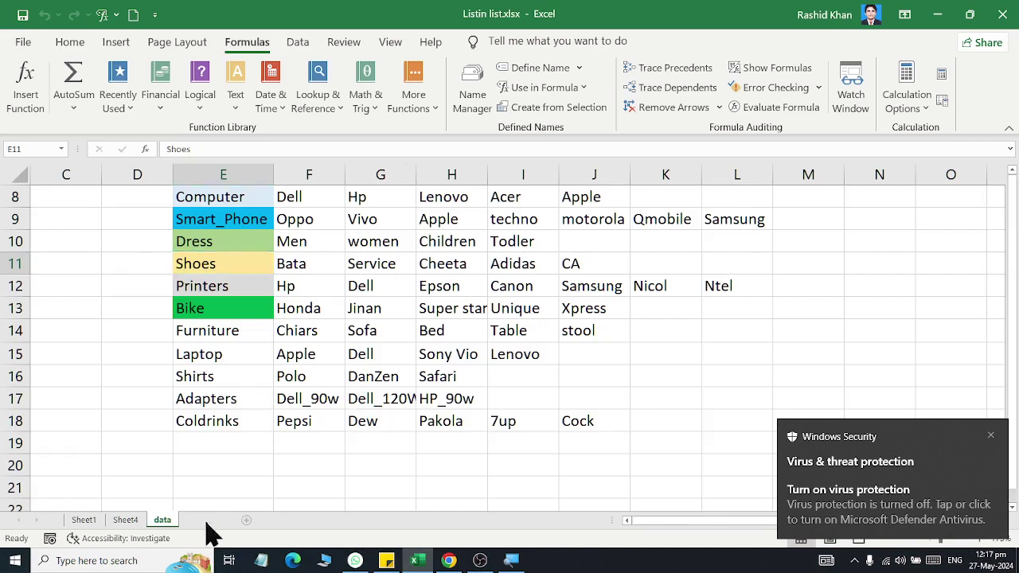
Step: Insert a new blank worksheet and rename it List
key(shift+F11)
double_click(201, 522)
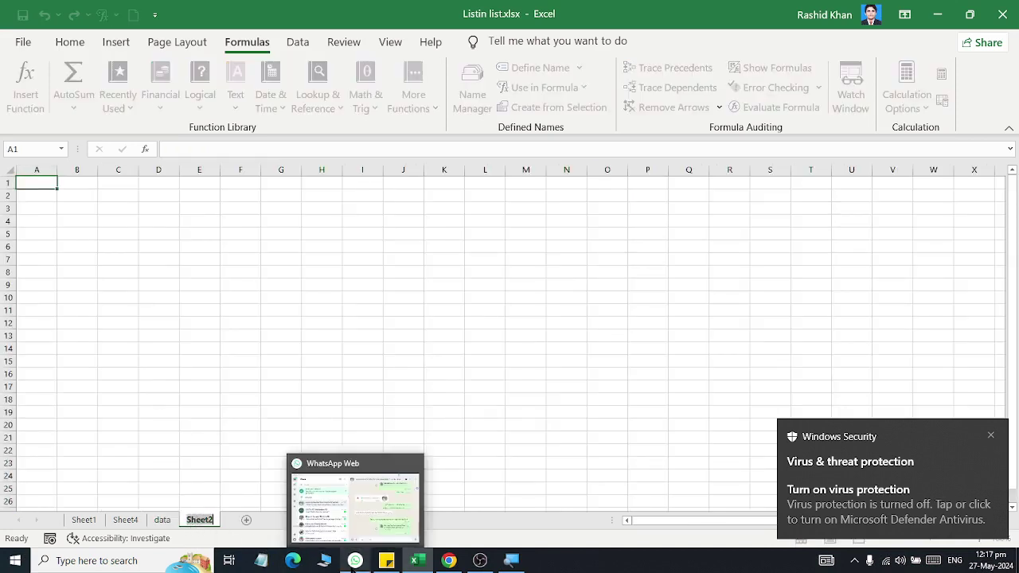
text(List)
key(Return)
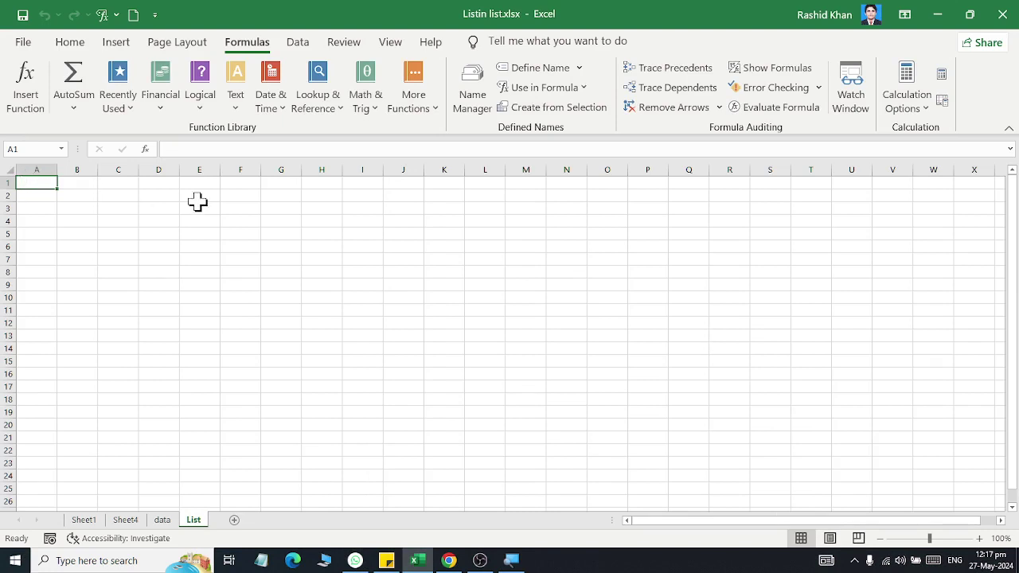
Step: Enter the headings Main in A1 and sub in B1
text(Main)
key(Tab)
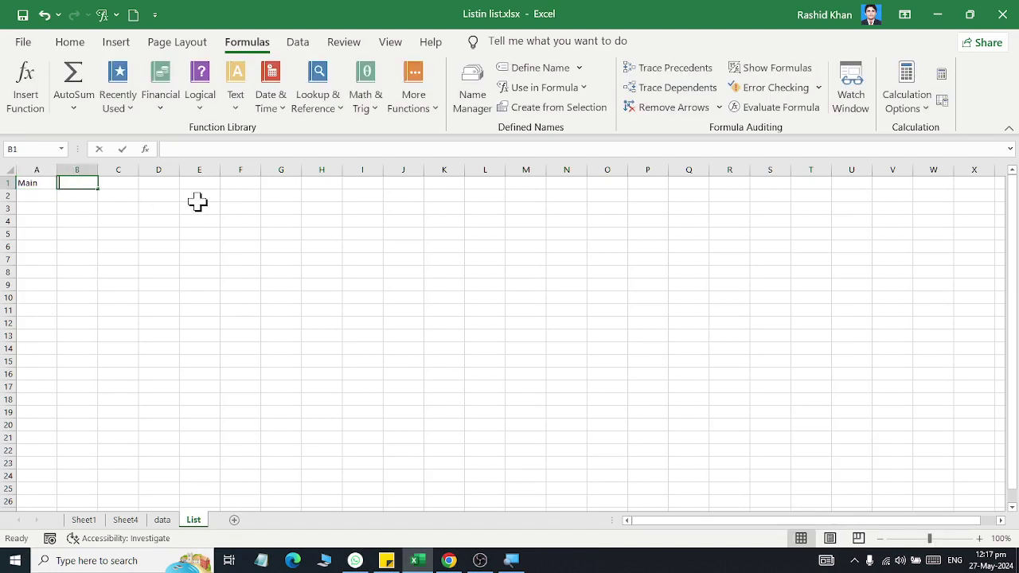
text(sub)
key(Return)
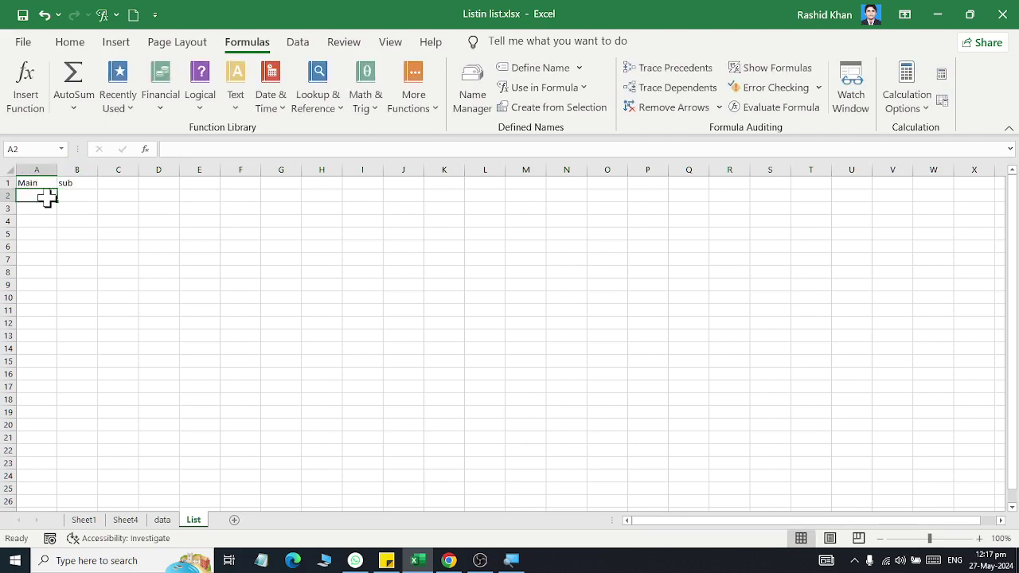
Step: Widen columns A and B and set the heading area's font size to 18
drag(58, 169, 273, 170)
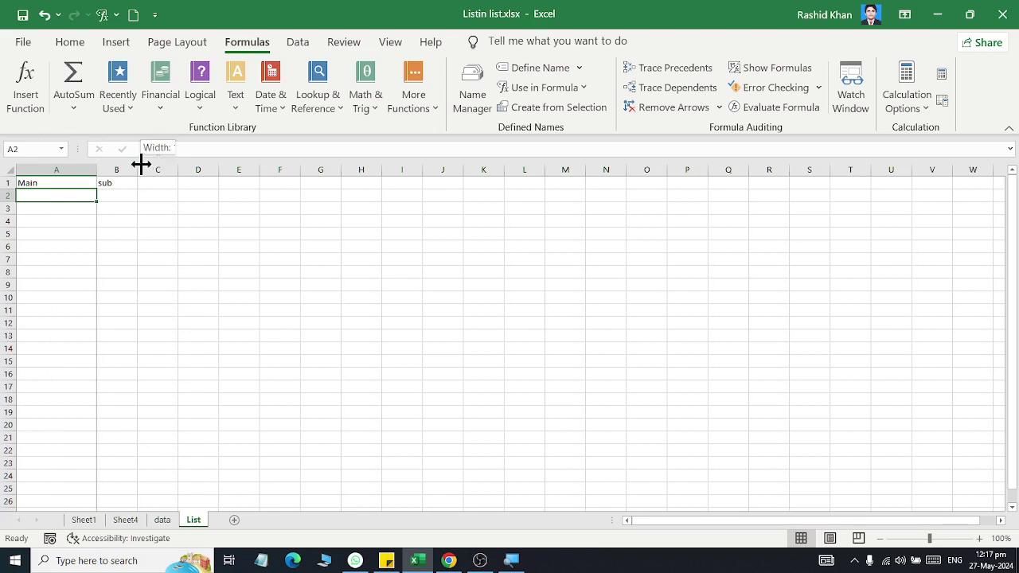
drag(76, 180, 183, 398)
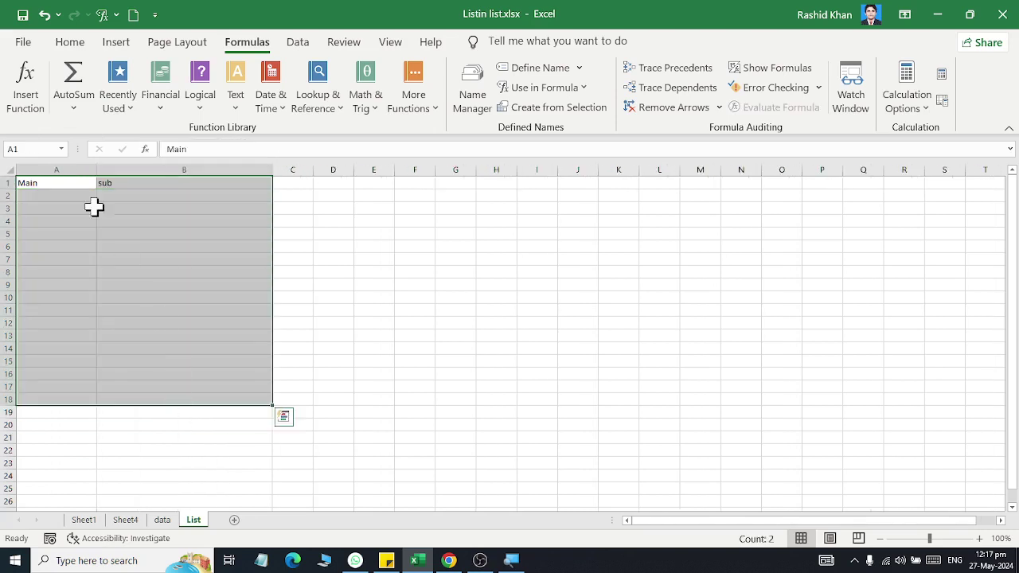
click(69, 42)
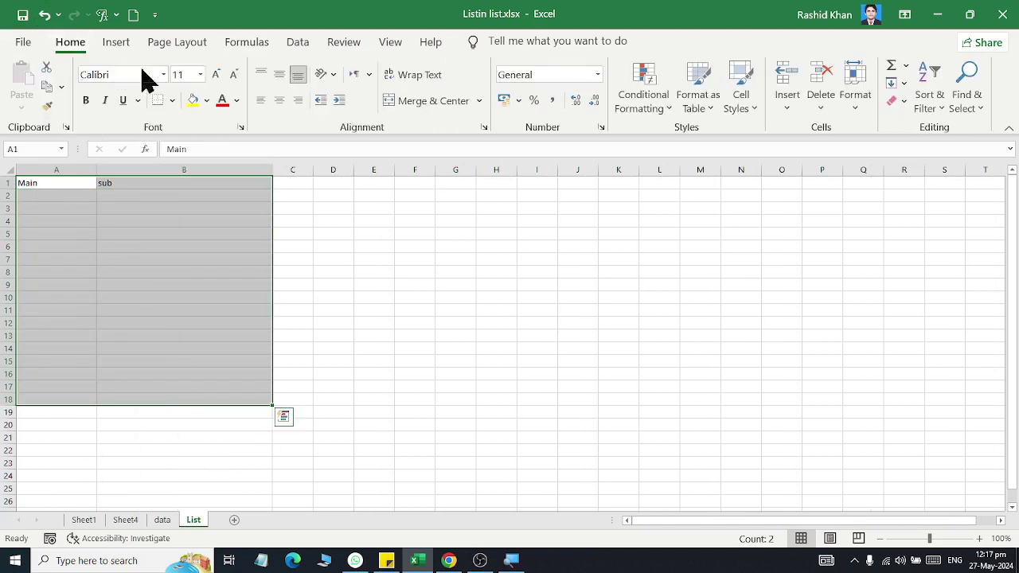
click(215, 74)
click(216, 74)
click(215, 74)
click(216, 74)
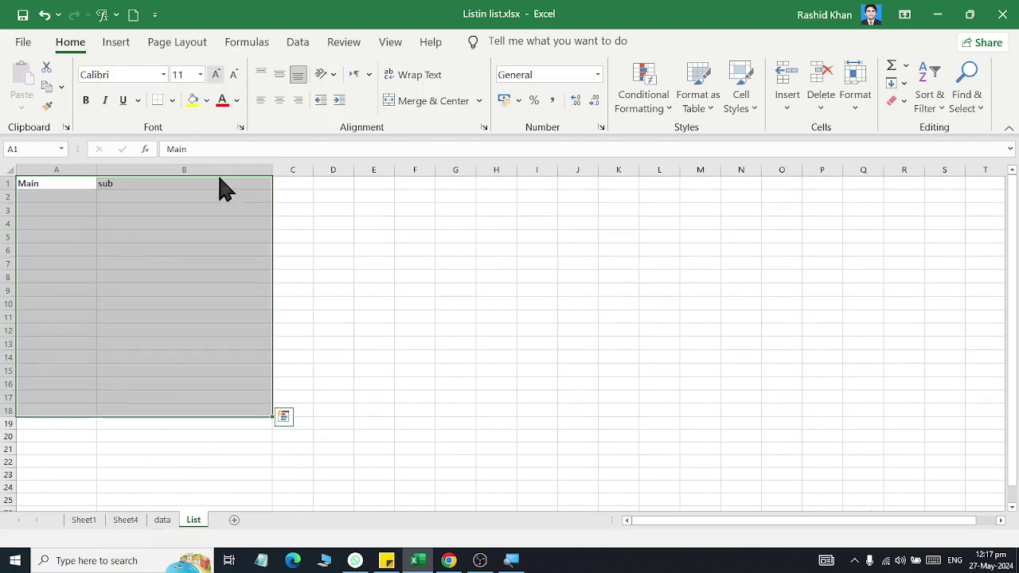
click(75, 247)
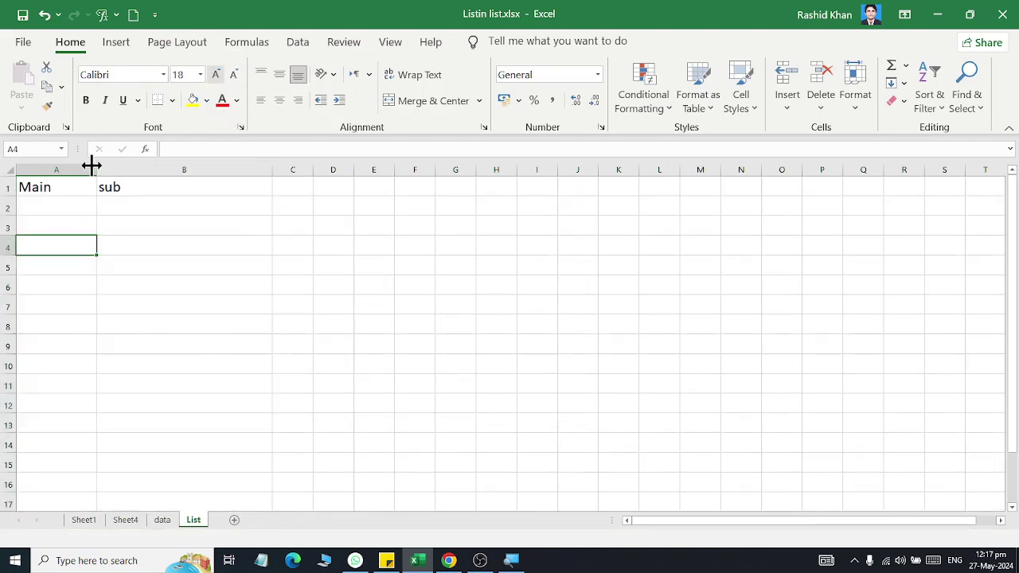
Step: Widen column A further and select A2:B15 as the list area
drag(96, 170, 140, 171)
click(94, 206)
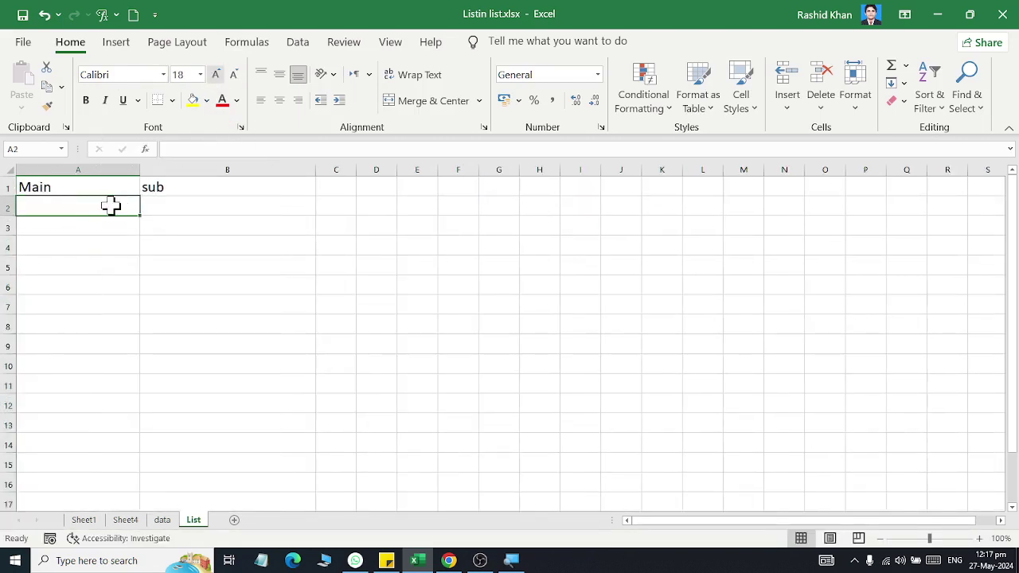
drag(82, 205, 273, 431)
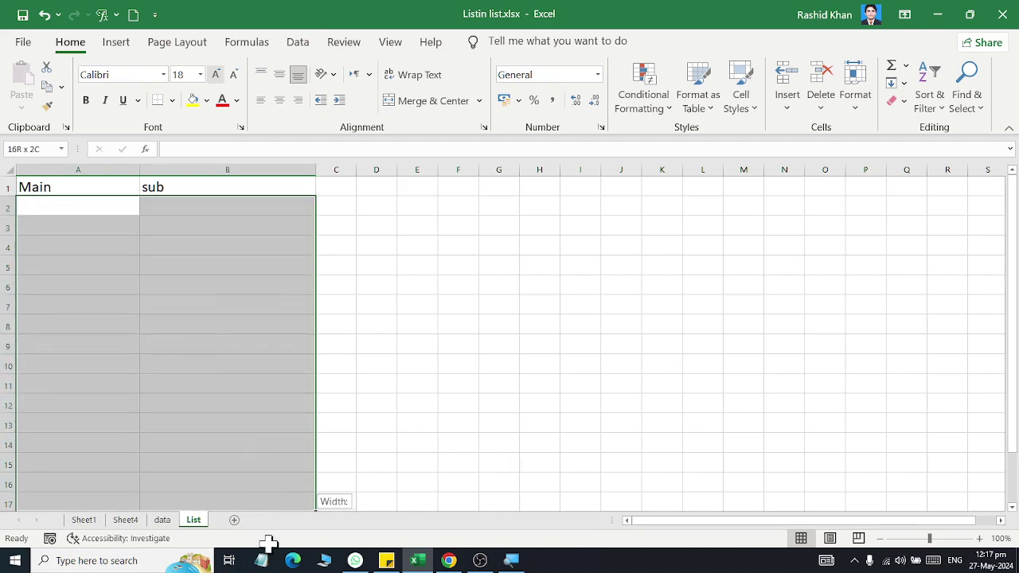
drag(273, 431, 239, 186)
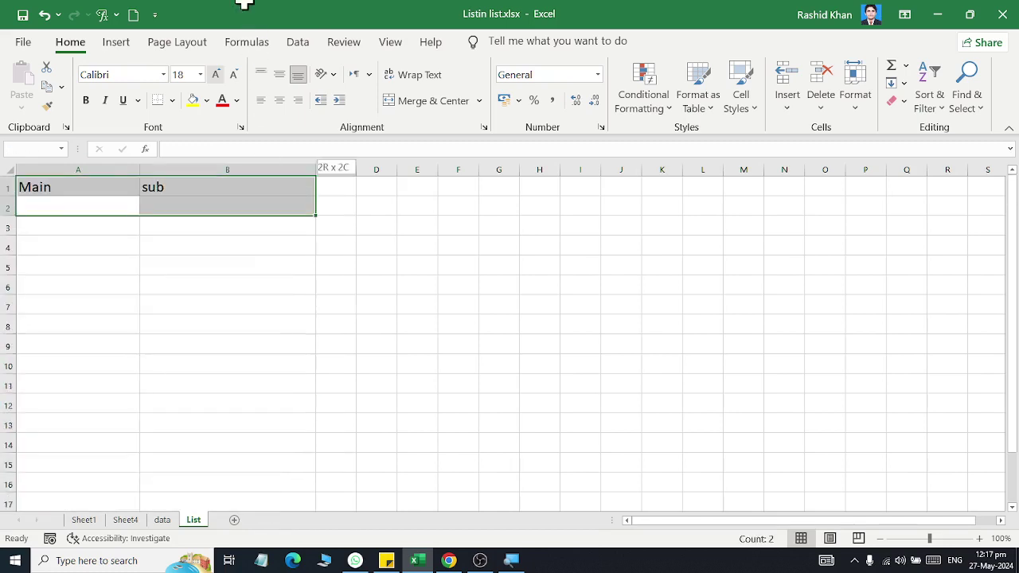
click(61, 169)
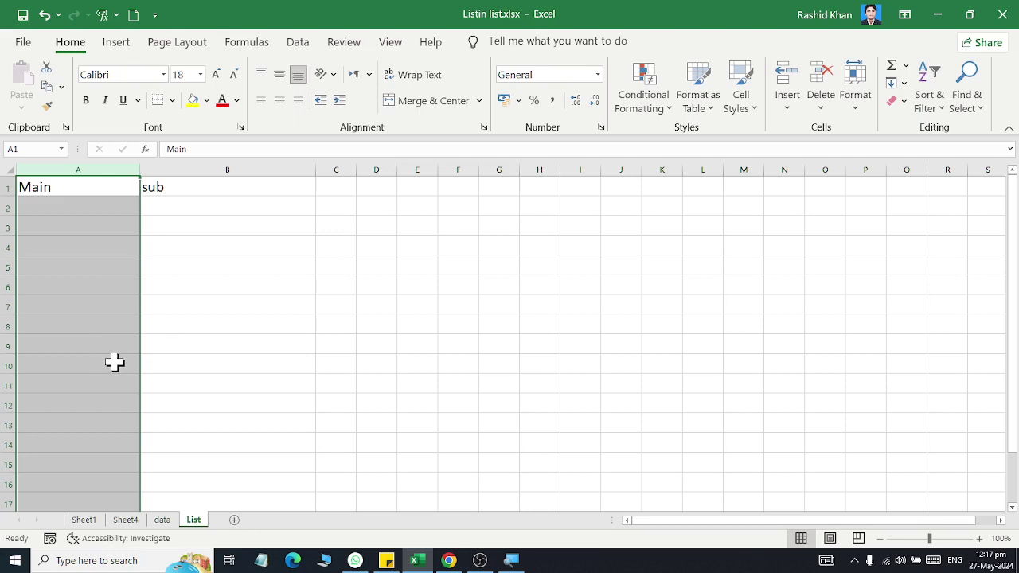
click(98, 286)
drag(48, 208, 272, 455)
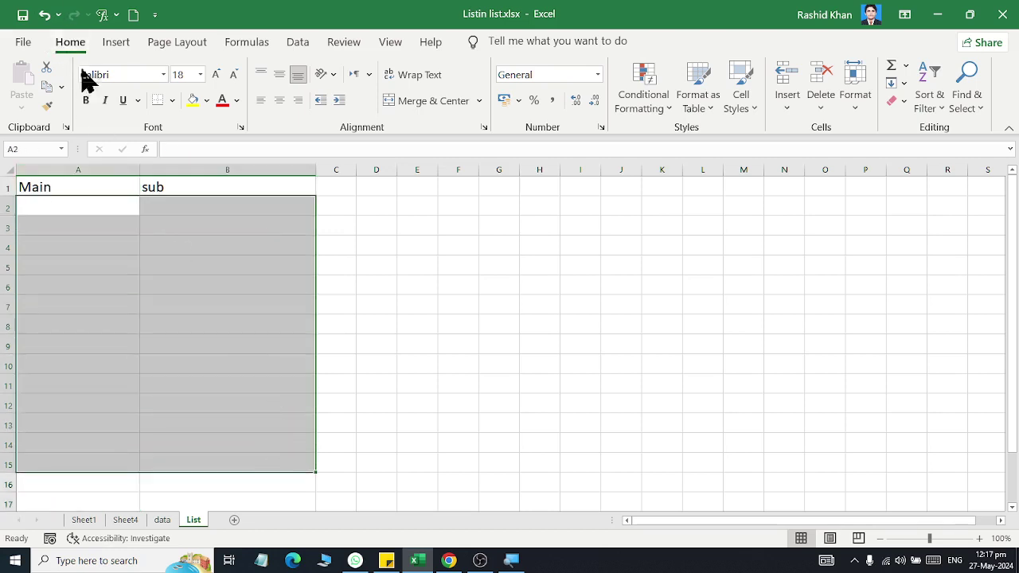
Step: Give A2:B15 all cell borders plus a thick outside border
click(171, 100)
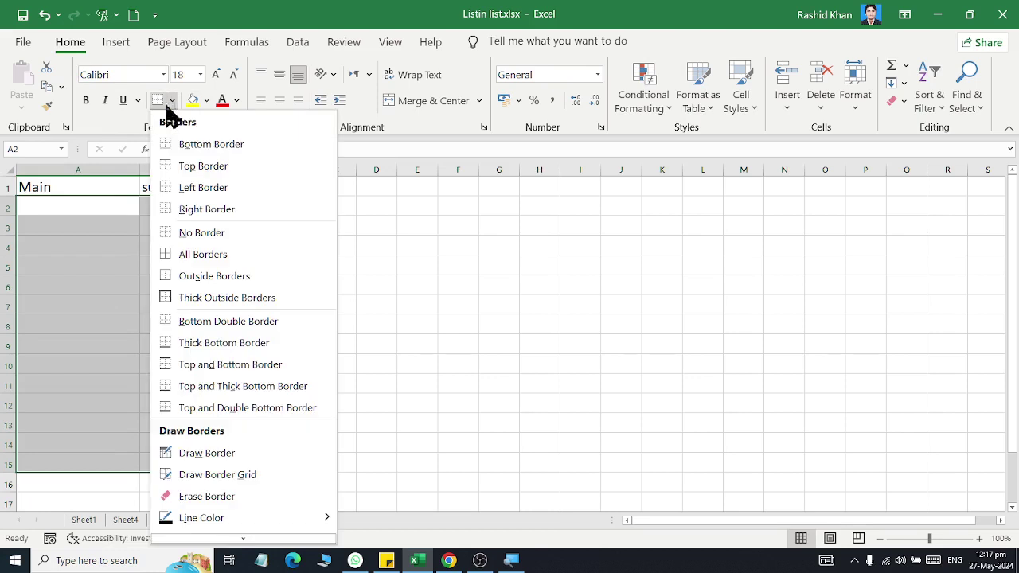
click(181, 253)
click(171, 101)
click(192, 297)
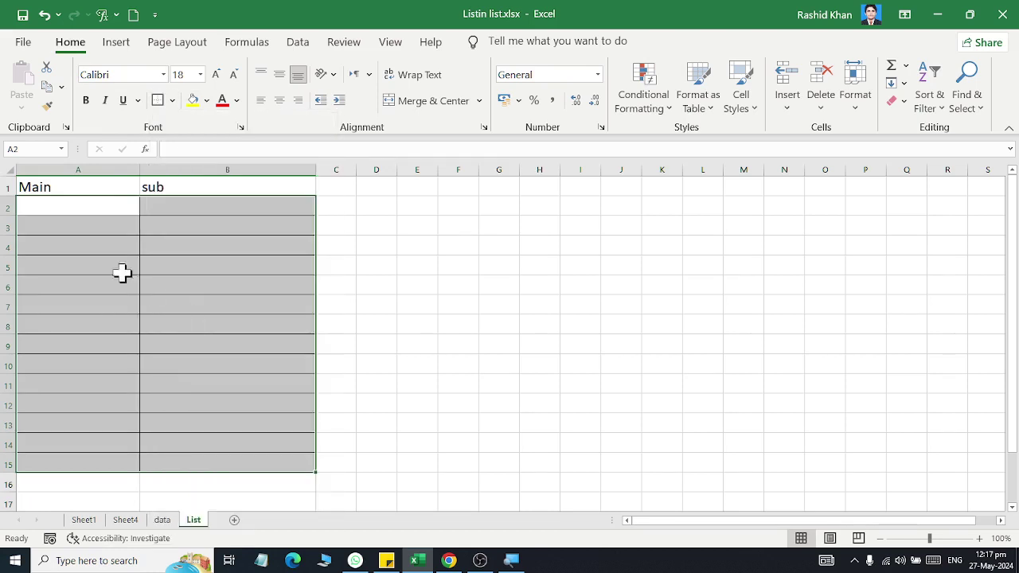
click(76, 210)
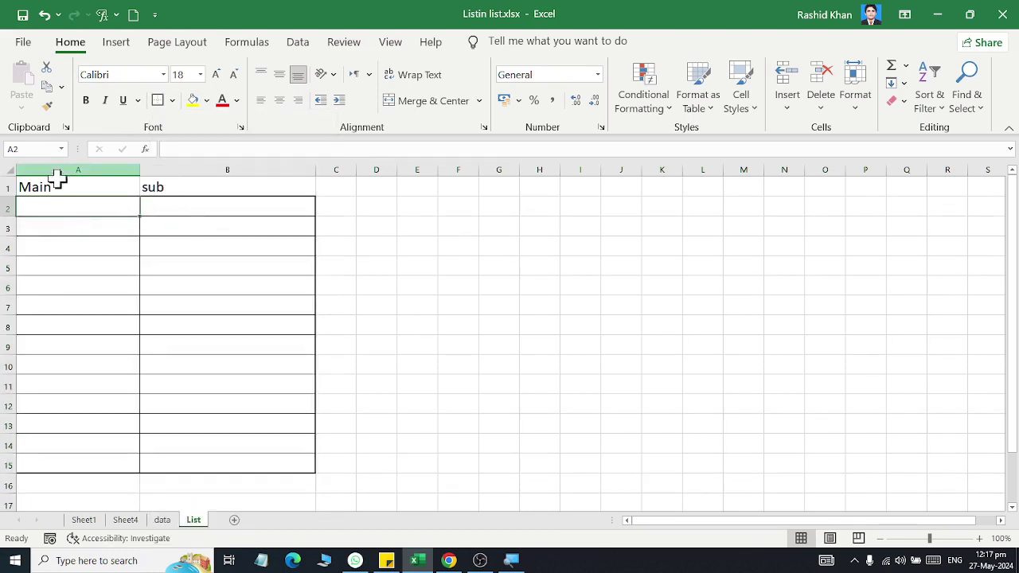
Step: Make the Main and sub headers in A1:B1 centred and bold
drag(118, 189, 183, 189)
click(283, 112)
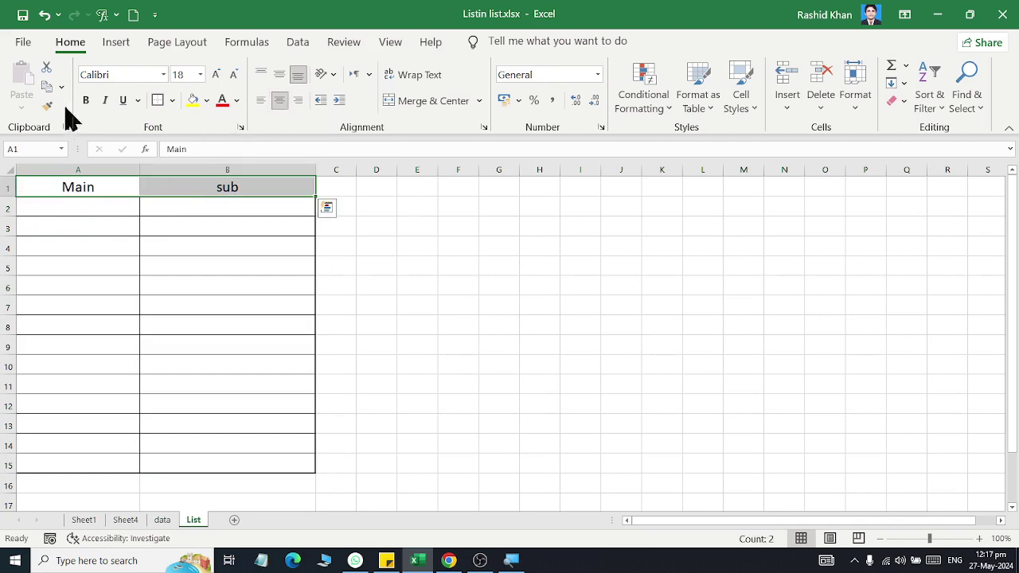
click(85, 100)
click(95, 209)
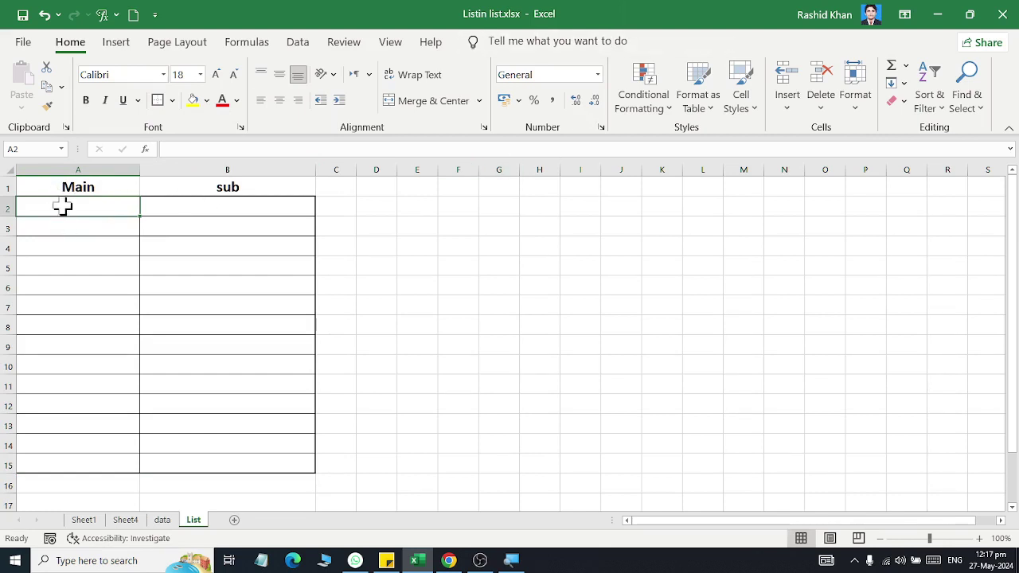
drag(63, 207, 84, 466)
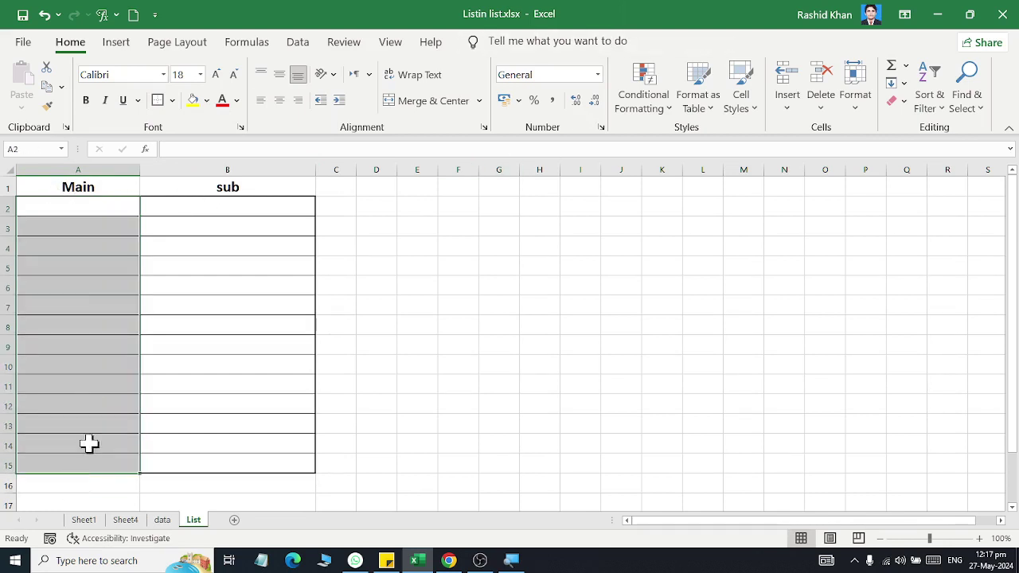
Step: Give A2:A15 List data validation with the named range Item as its source
click(296, 43)
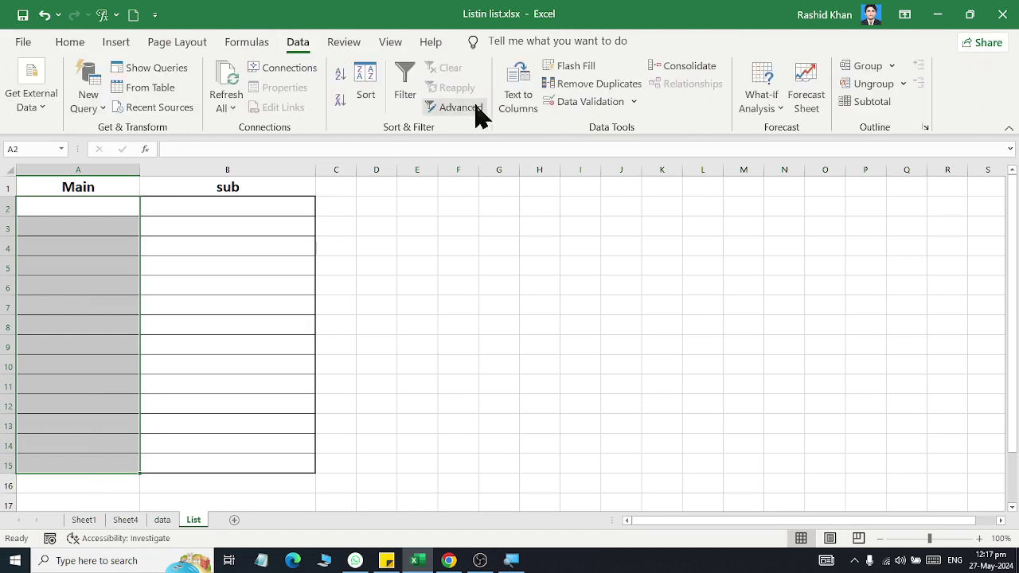
click(634, 104)
click(635, 125)
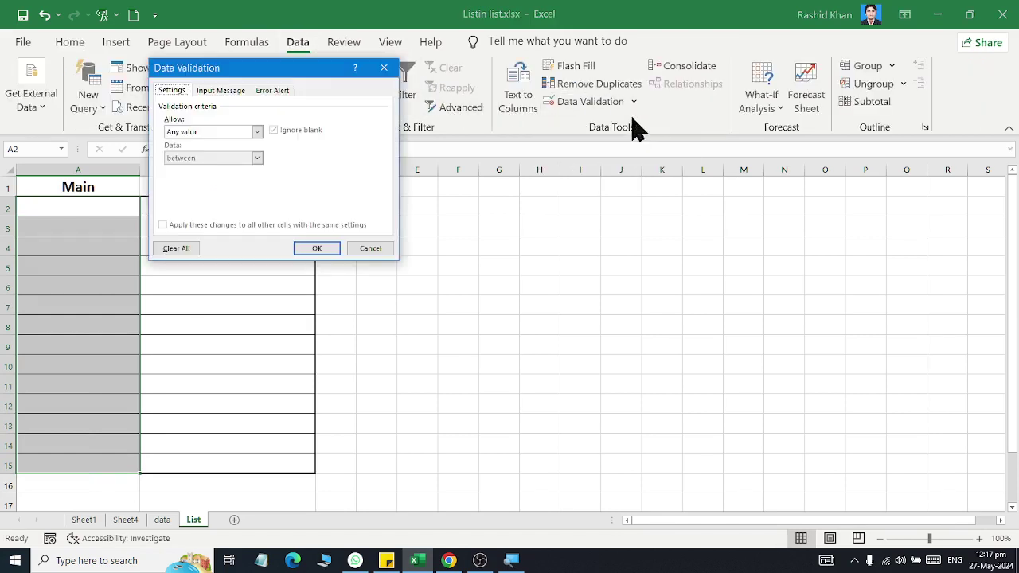
click(226, 132)
click(220, 169)
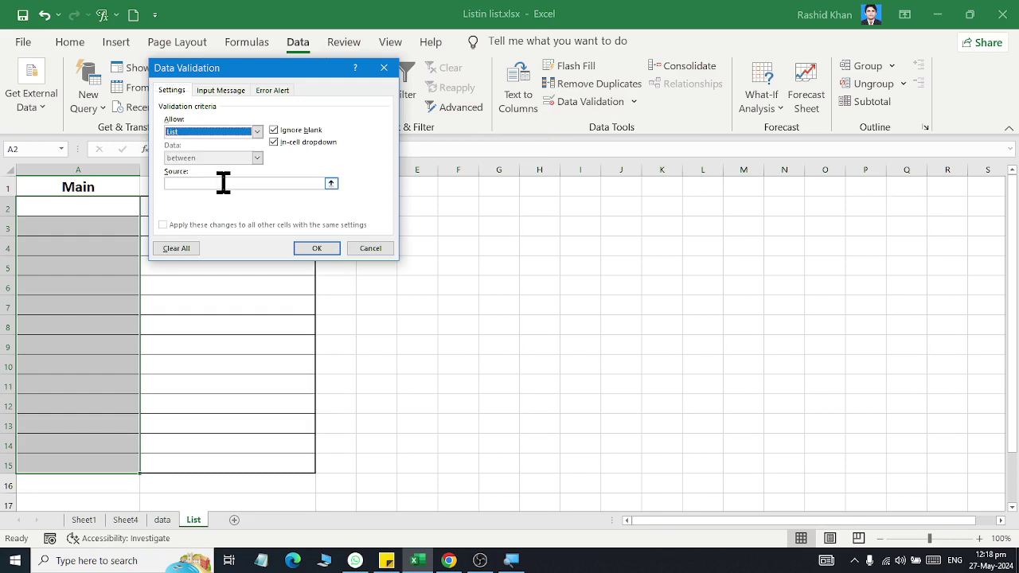
click(224, 184)
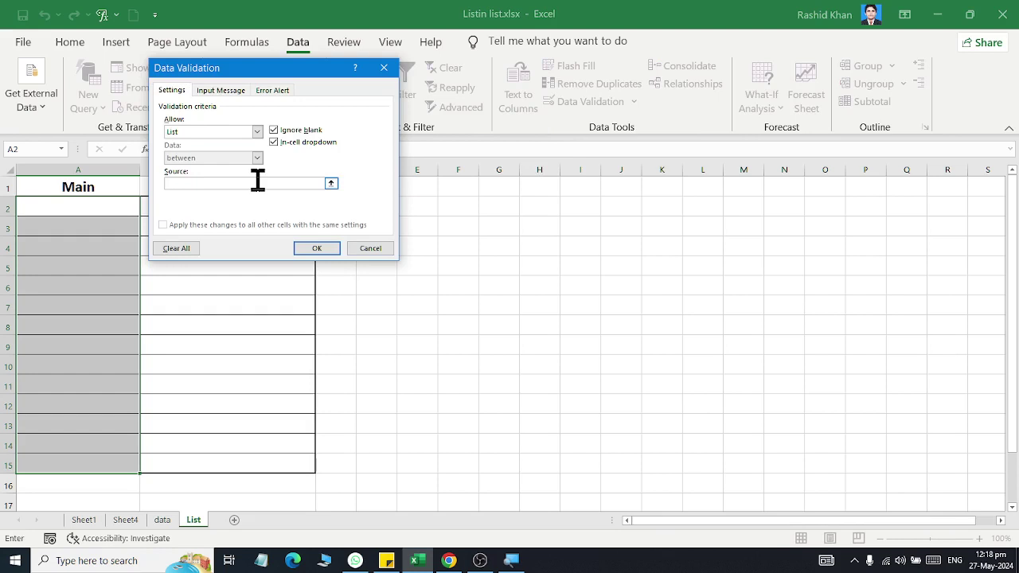
drag(303, 70, 393, 180)
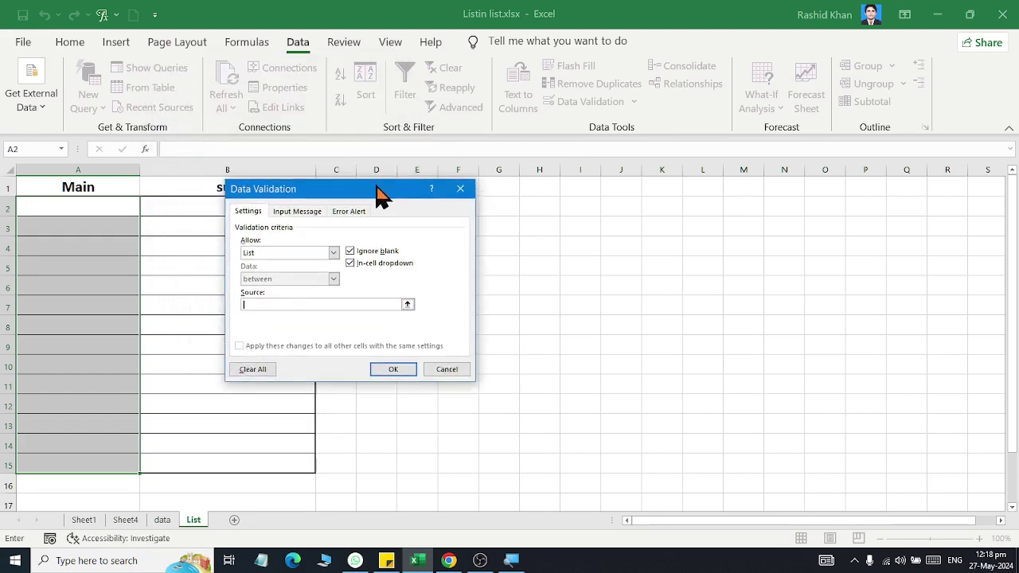
click(255, 44)
click(583, 89)
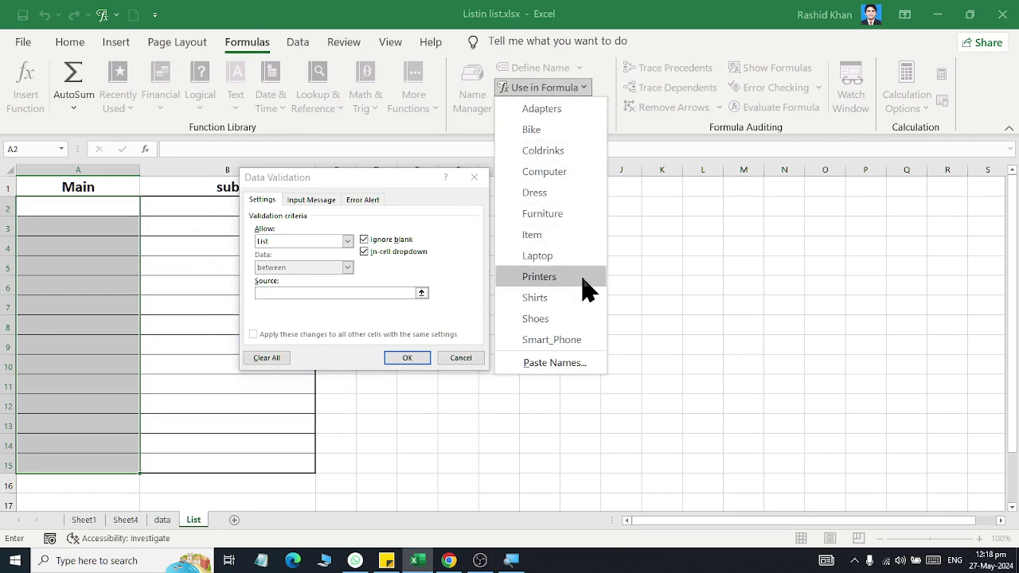
click(581, 235)
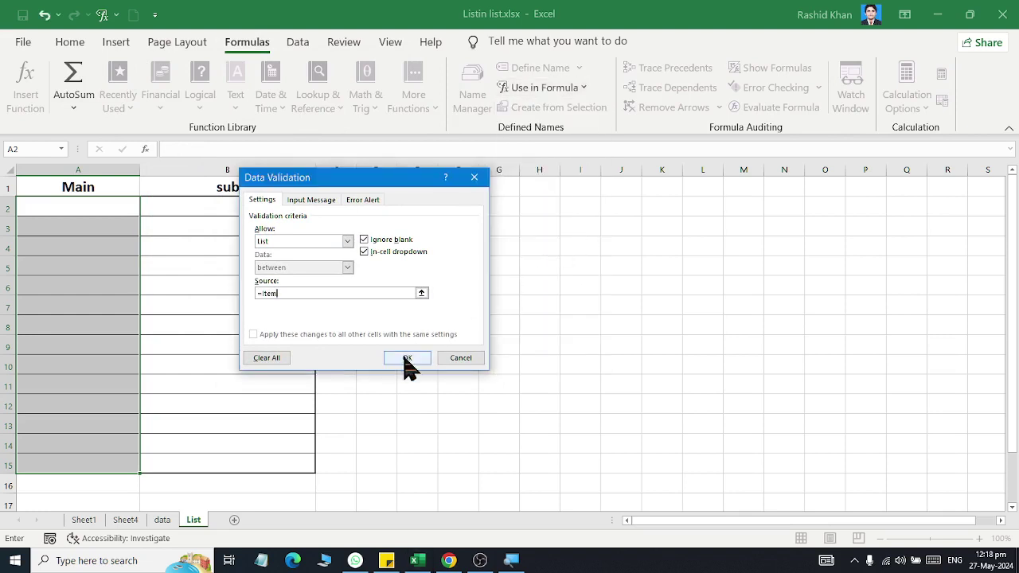
click(407, 360)
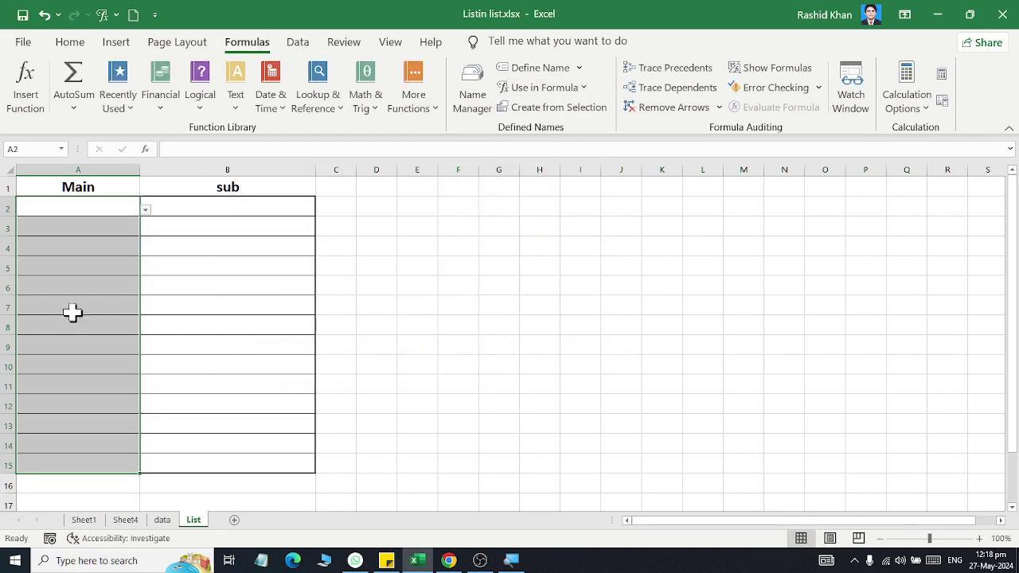
Step: Pick Computer in A2, Smart_Phone in A3 and Dress in A4 from their drop-downs
click(47, 208)
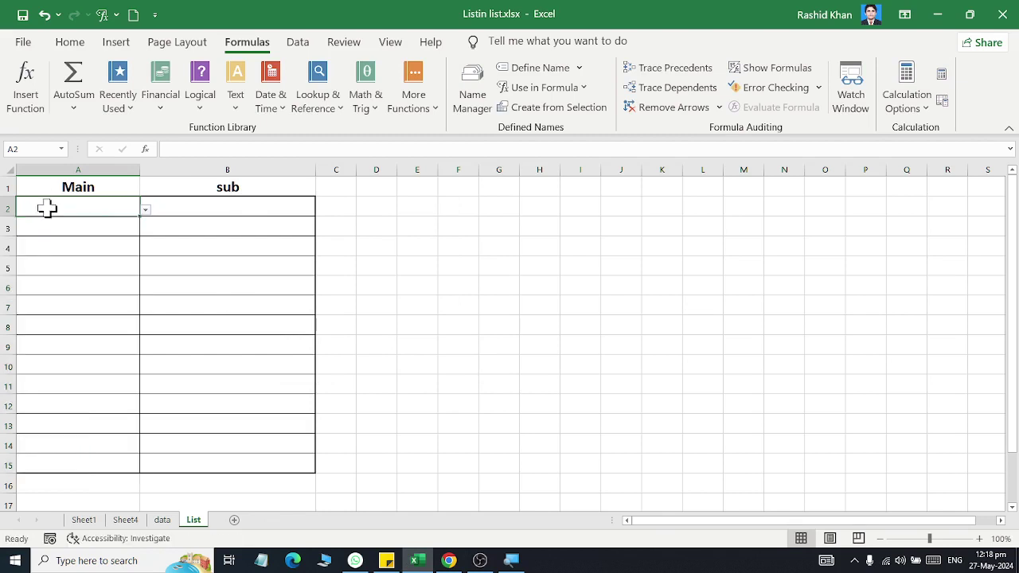
click(145, 210)
click(123, 223)
click(114, 228)
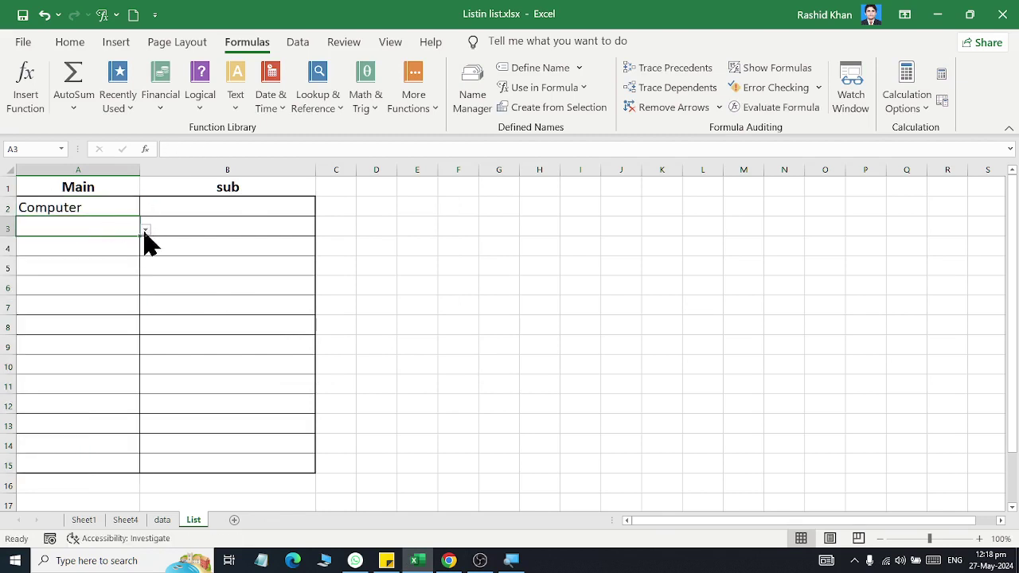
click(145, 230)
click(117, 249)
click(118, 252)
click(145, 249)
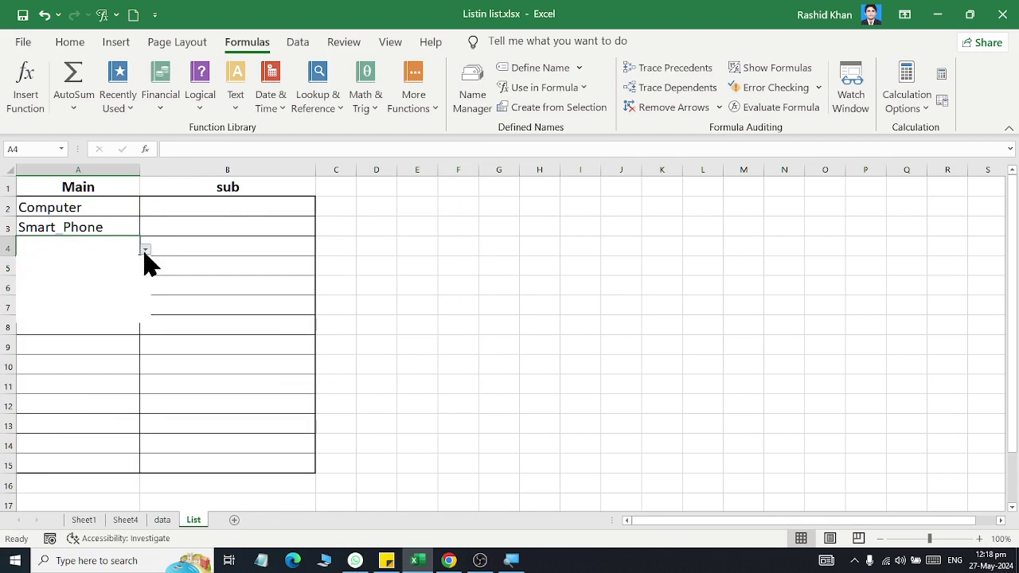
click(136, 277)
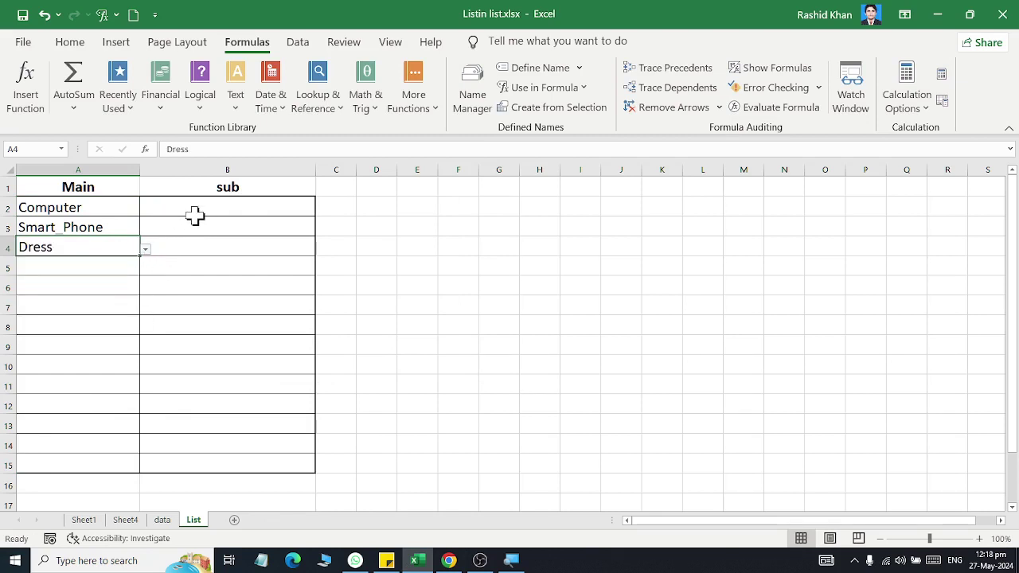
drag(203, 207, 245, 464)
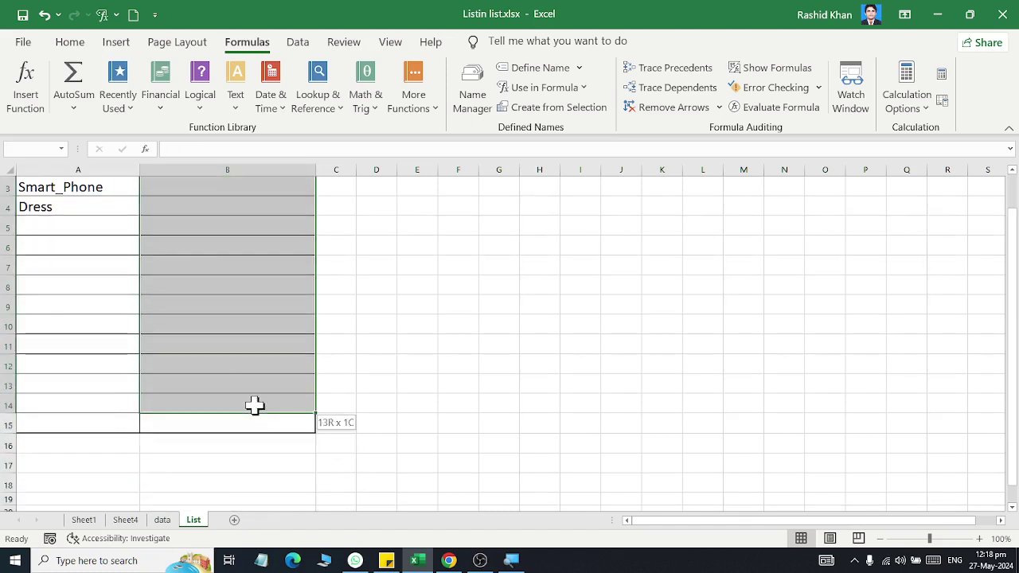
Step: Open the Data Validation options for the selected sub cells B2:B15 from the Data tab
drag(244, 464, 260, 416)
scroll(239, 36, up, 1)
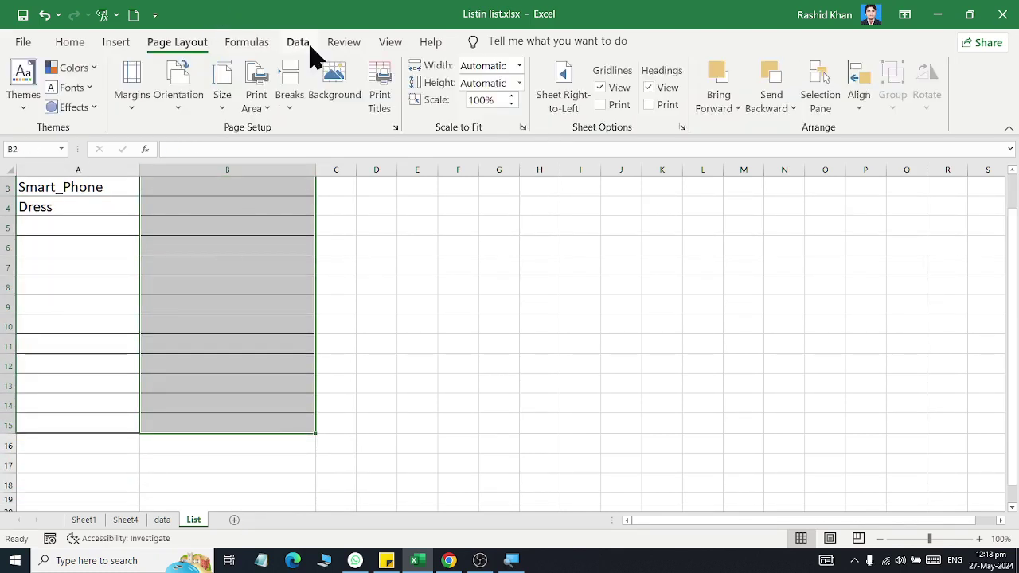
click(309, 49)
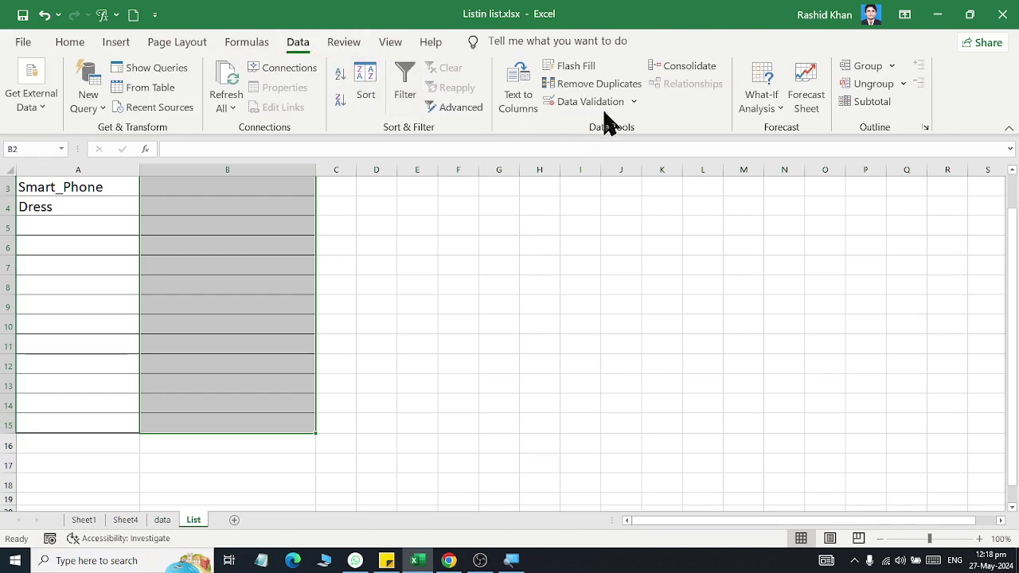
click(634, 112)
Step: Set B2:B15 validation to a List with source =indirect(a2)
click(636, 123)
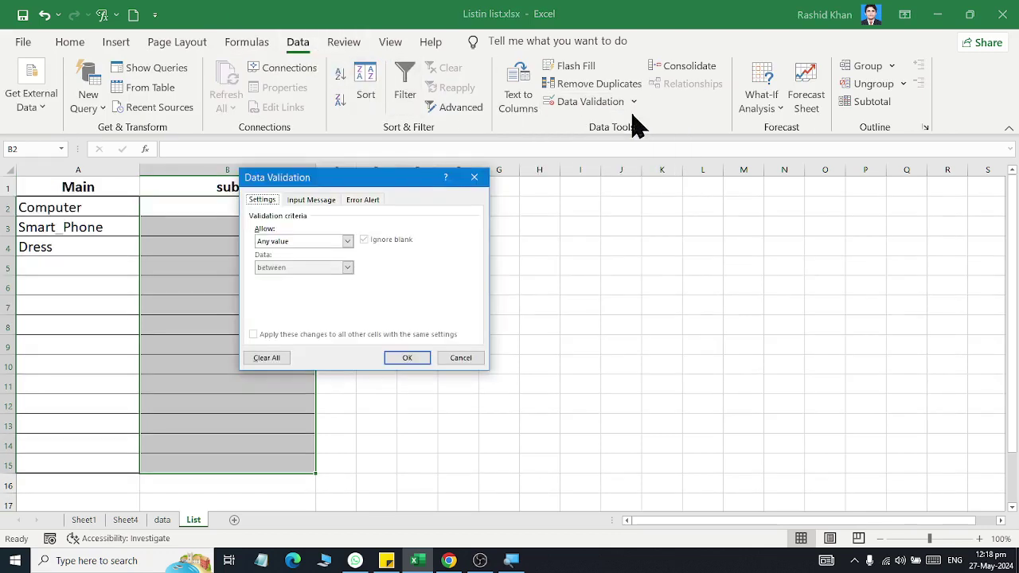
click(330, 242)
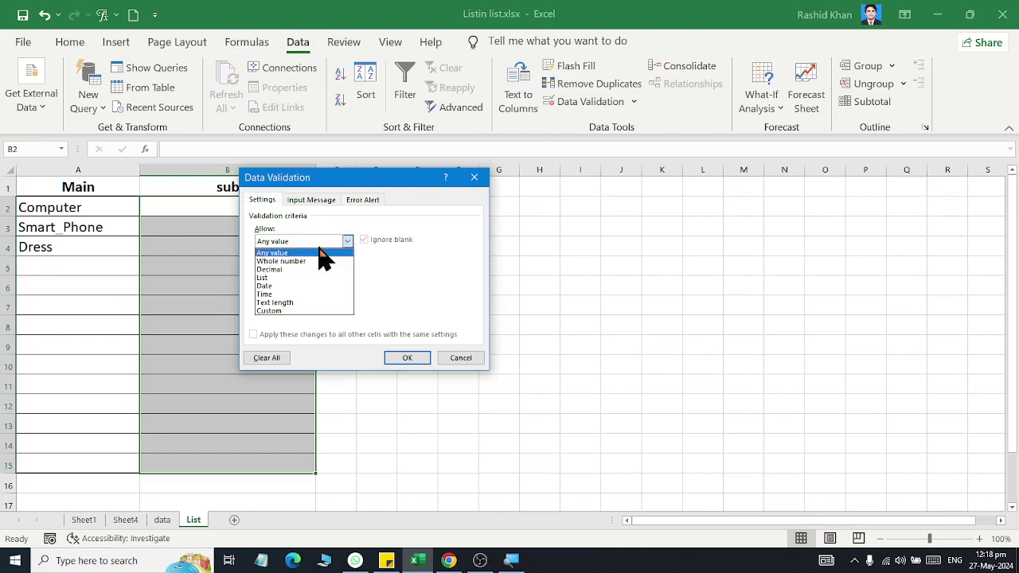
click(319, 277)
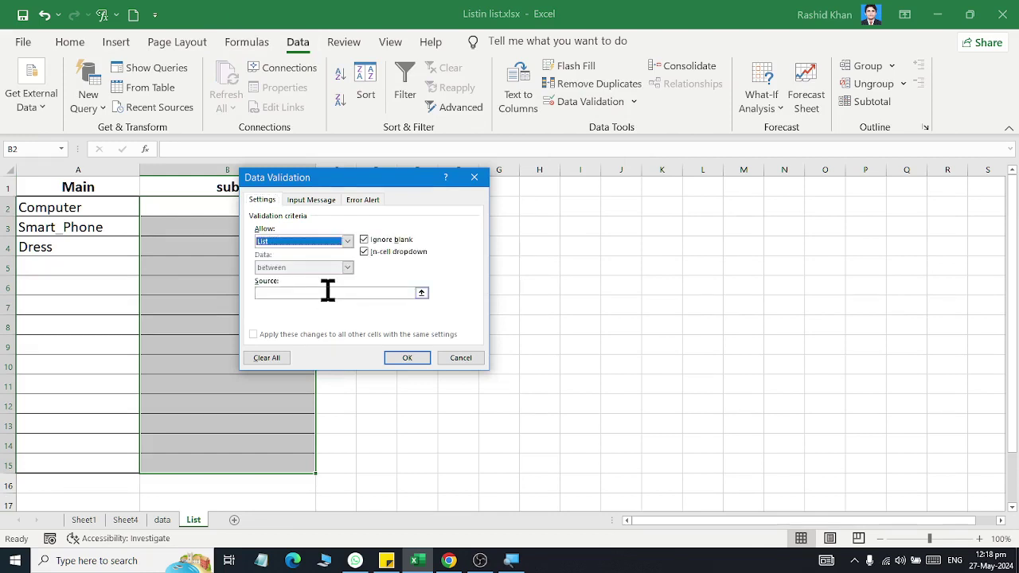
click(328, 293)
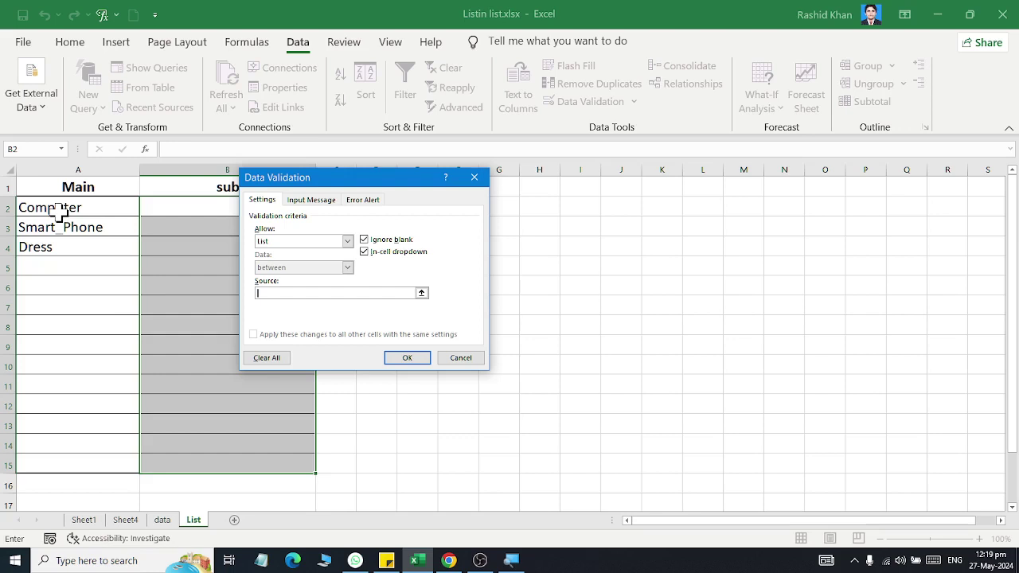
text(=)
text(ind)
text(irect)
text(()
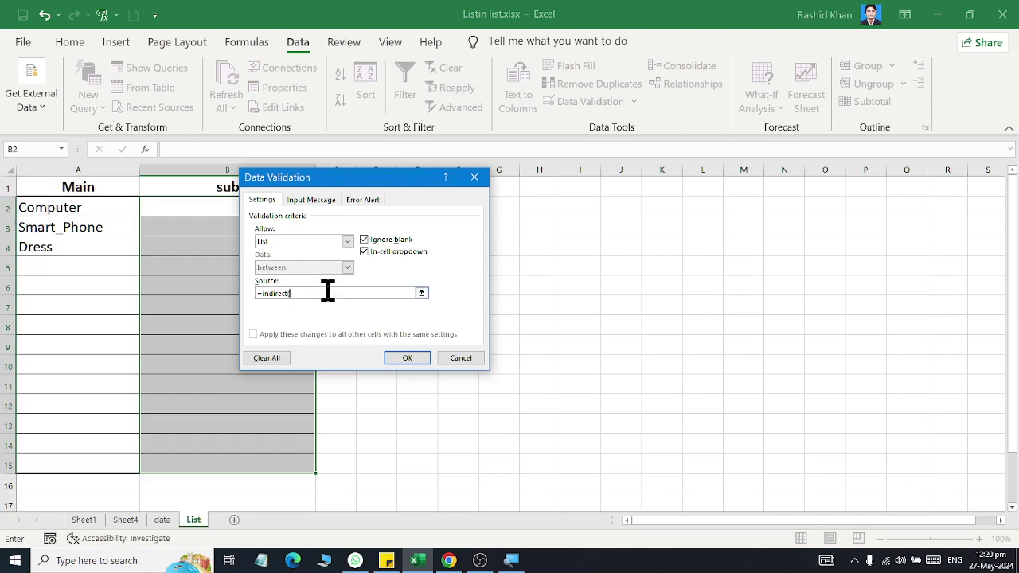
text(a2)
text())
Step: Confirm the sub validation and check B2's choices change when A2 becomes Smart_Phone
click(407, 358)
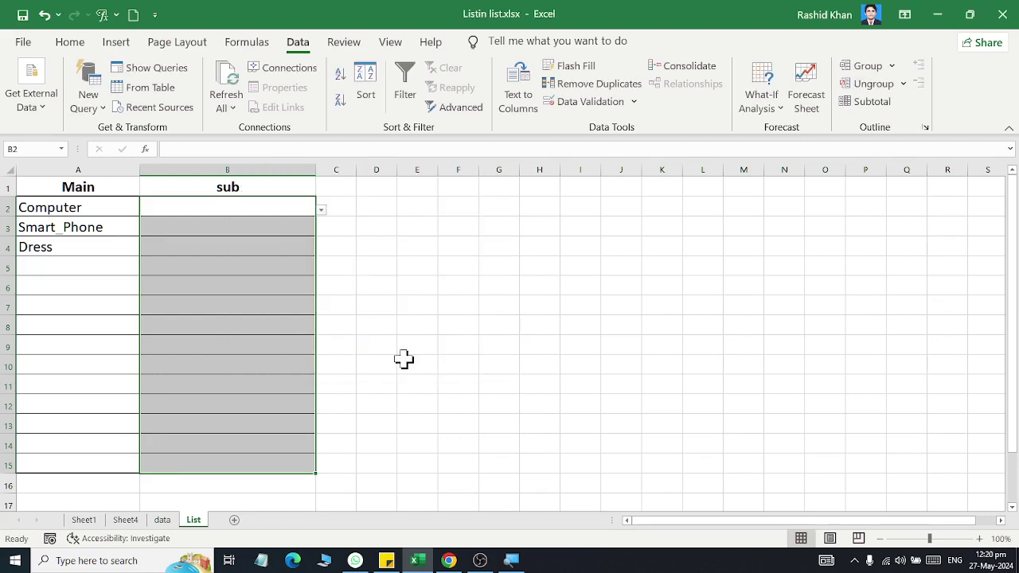
click(239, 204)
click(321, 210)
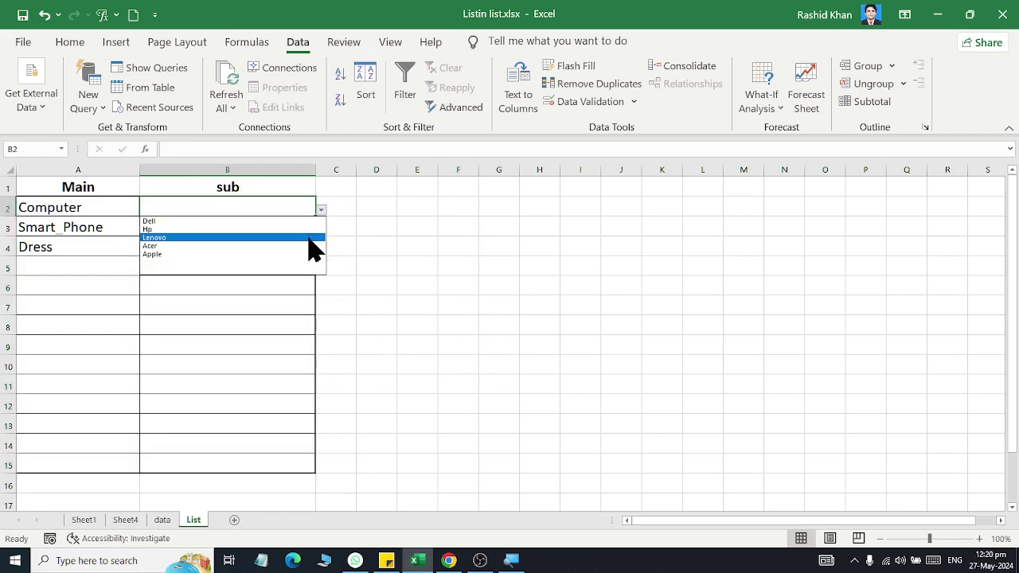
click(97, 207)
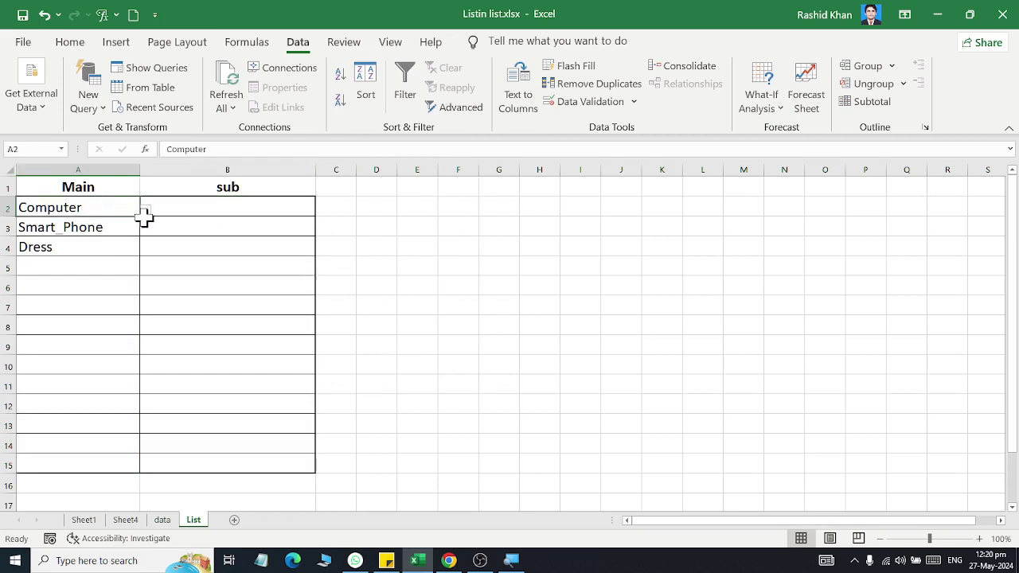
click(144, 212)
click(80, 229)
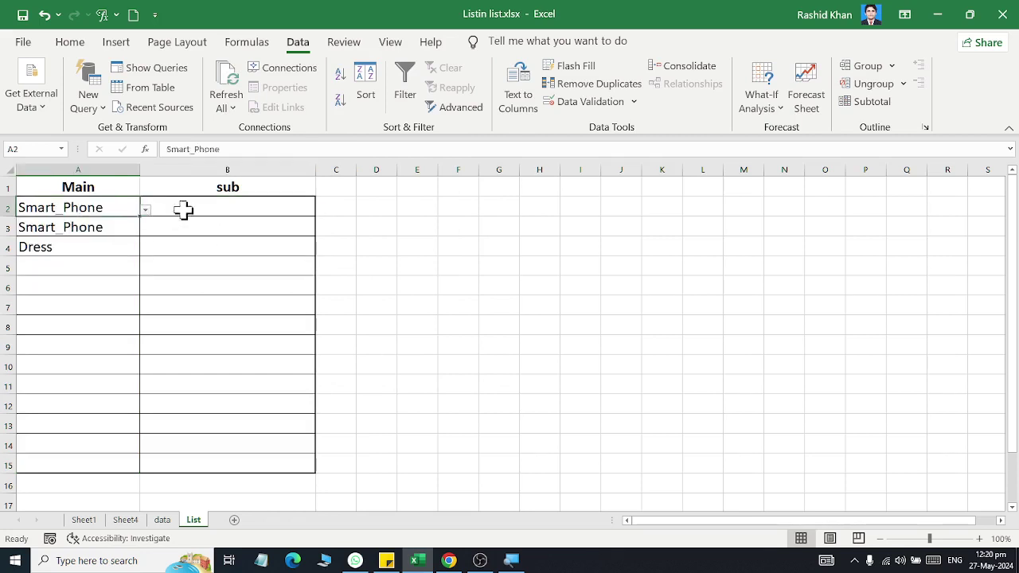
click(187, 209)
click(321, 211)
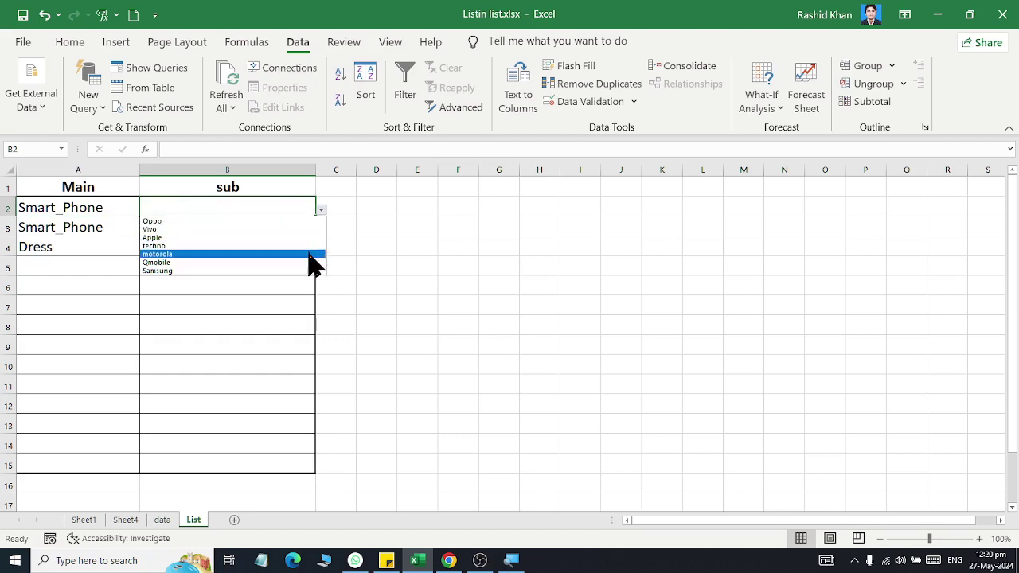
click(79, 228)
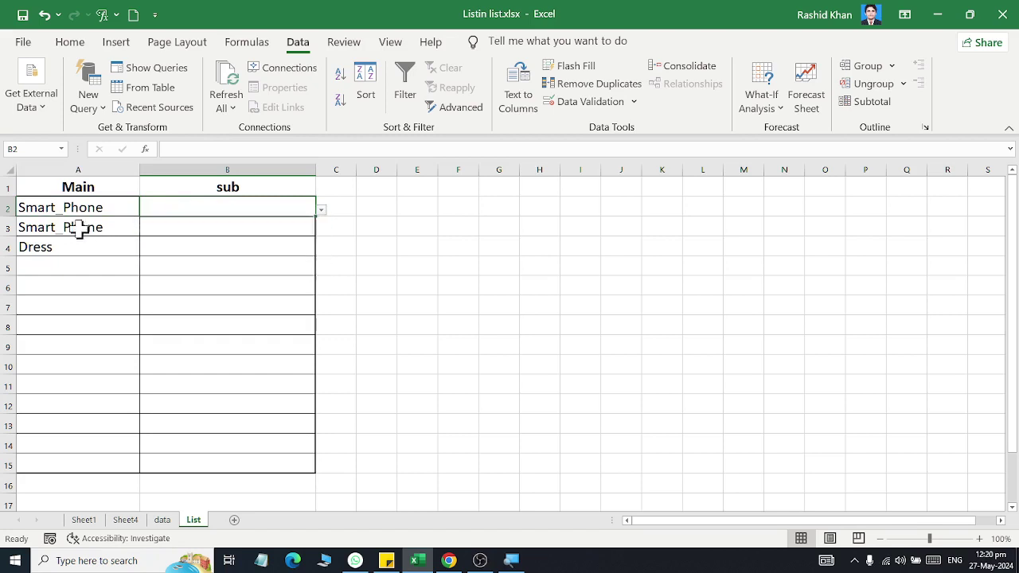
Step: Choose Qmobile in B3 and women in B4 from their dependent lists
click(264, 230)
click(321, 231)
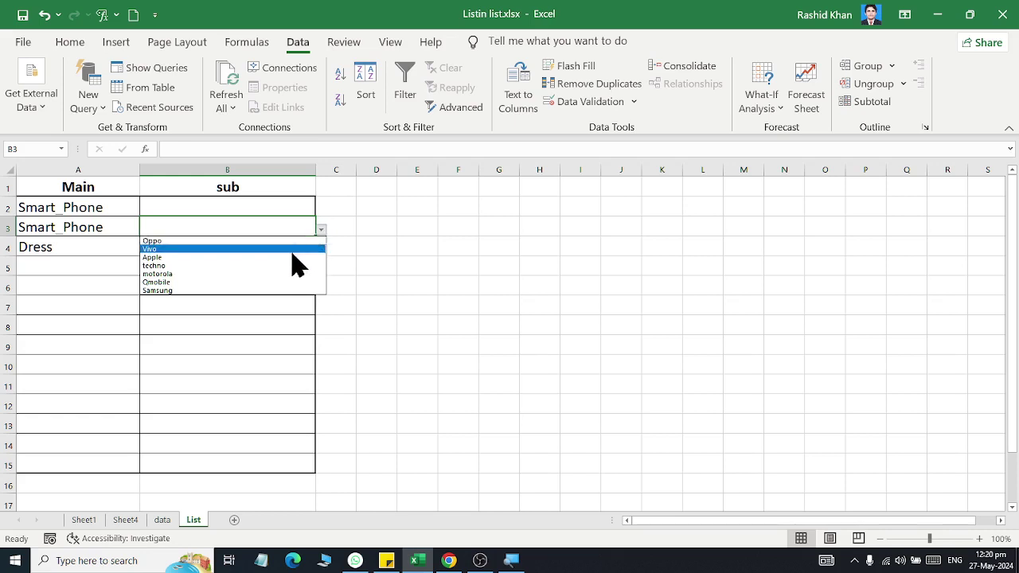
click(276, 281)
click(300, 248)
click(321, 250)
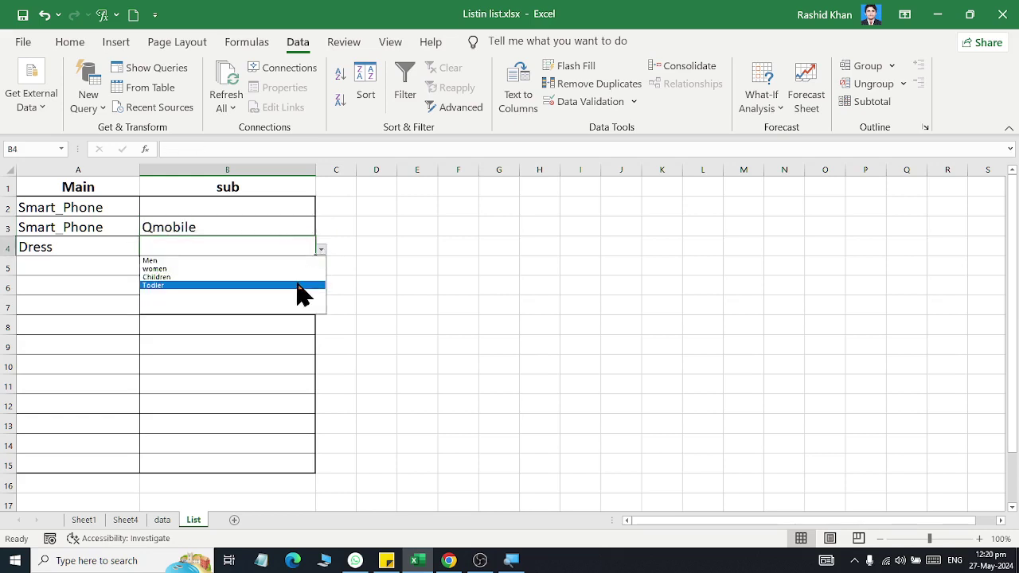
click(303, 269)
Step: Switch A2 back to Computer and choose Lenovo in B2
click(293, 208)
click(318, 211)
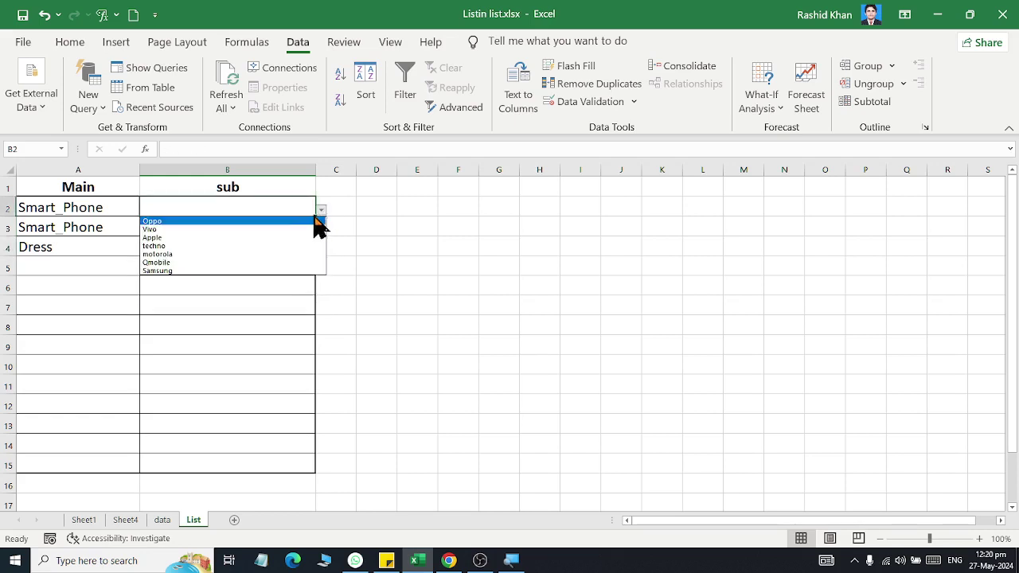
click(98, 199)
click(112, 207)
click(145, 210)
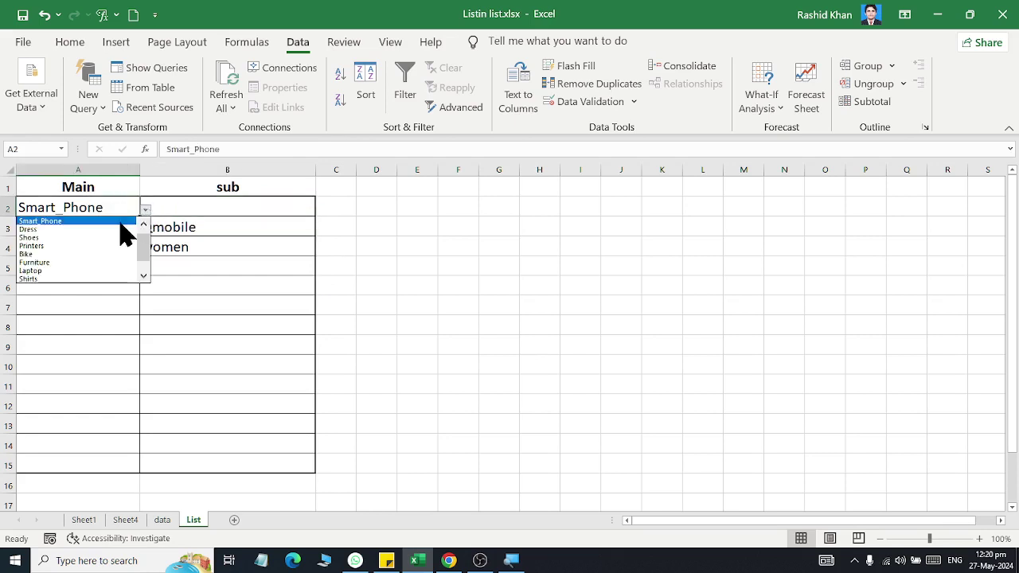
click(144, 276)
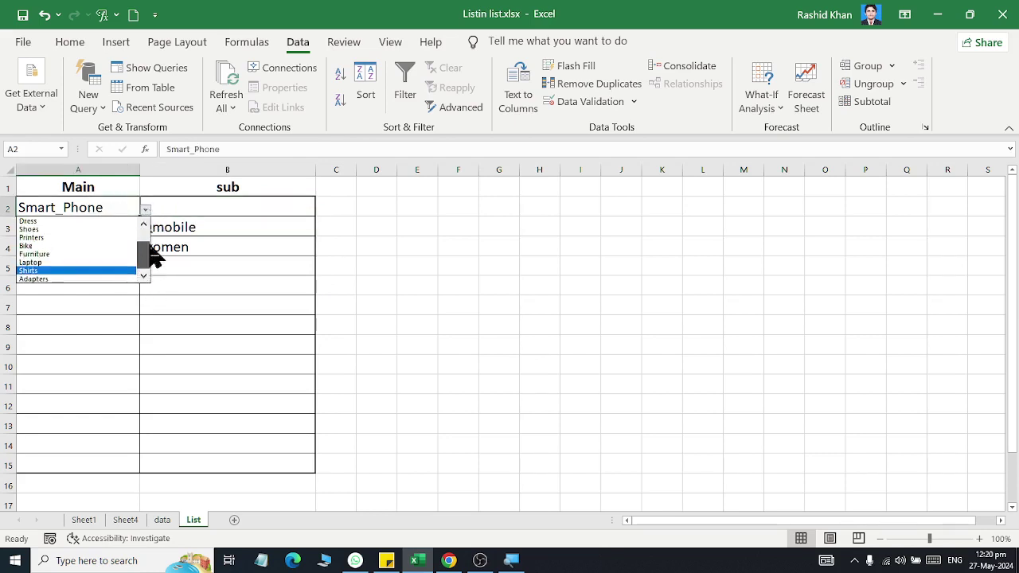
scroll(135, 255, up, 3)
click(36, 221)
click(239, 209)
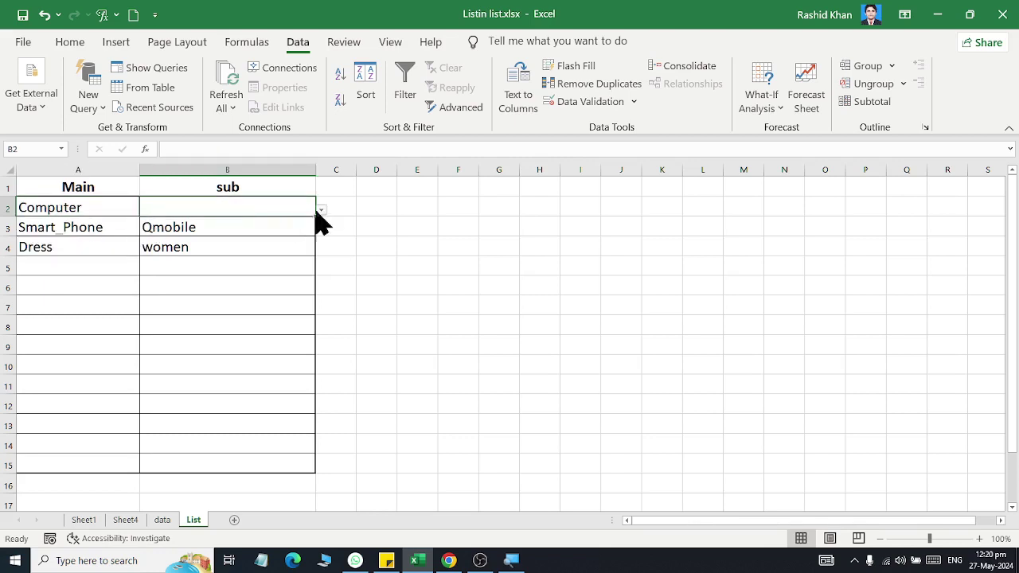
click(321, 209)
click(273, 234)
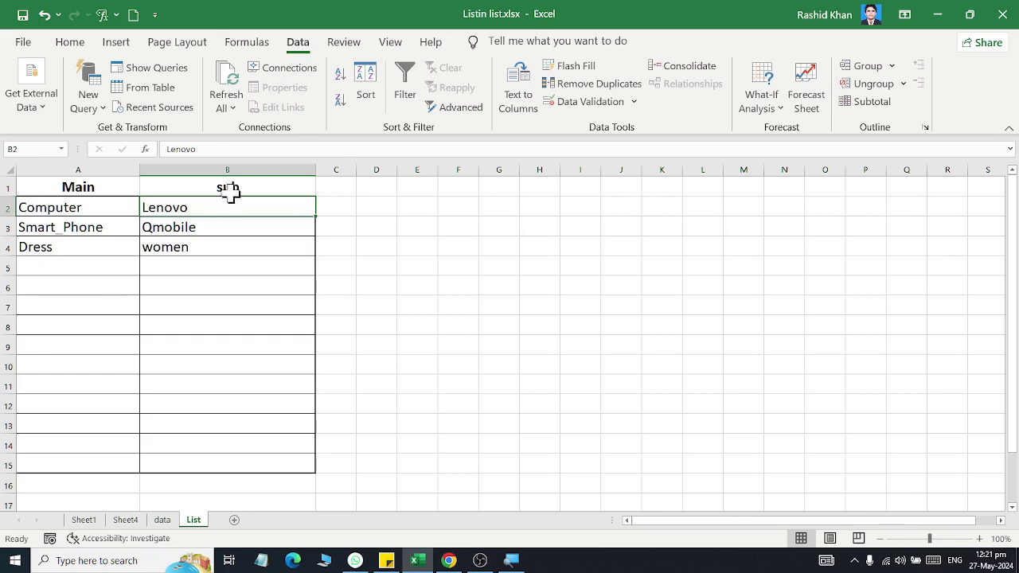
click(161, 522)
scroll(677, 387, up, 2)
scroll(696, 368, down, 2)
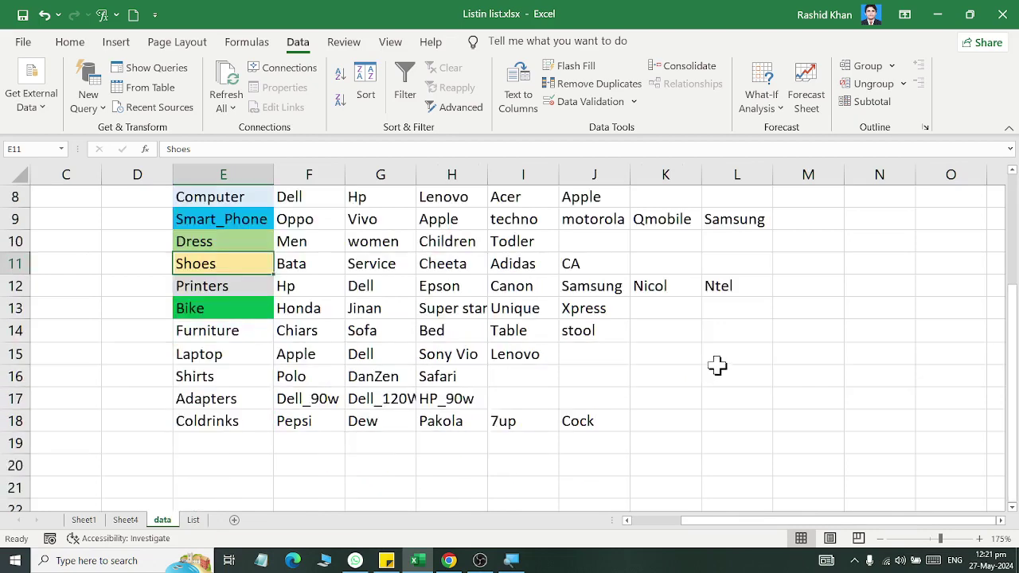
scroll(717, 363, up, 1)
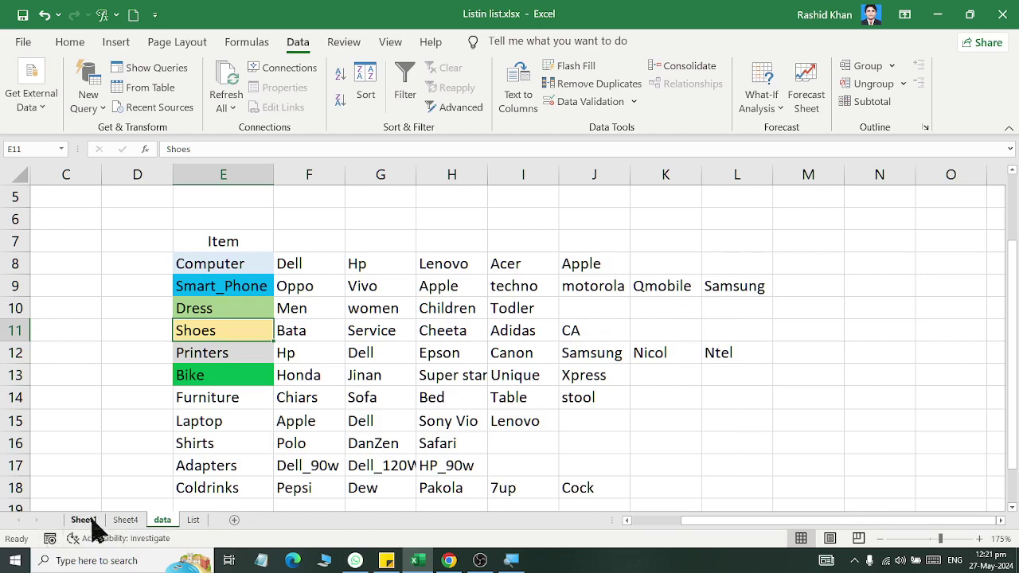
click(125, 520)
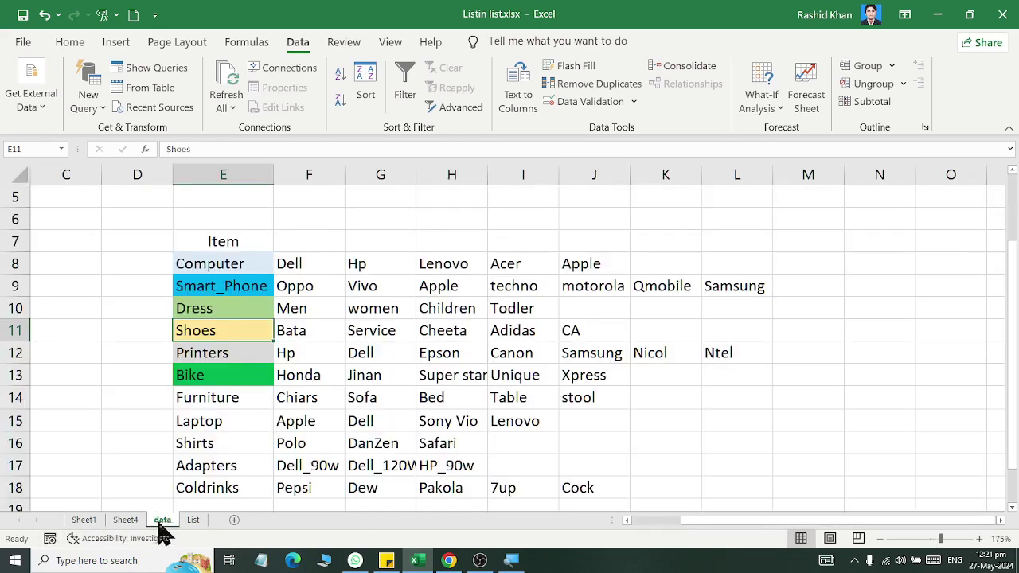
click(163, 520)
click(193, 520)
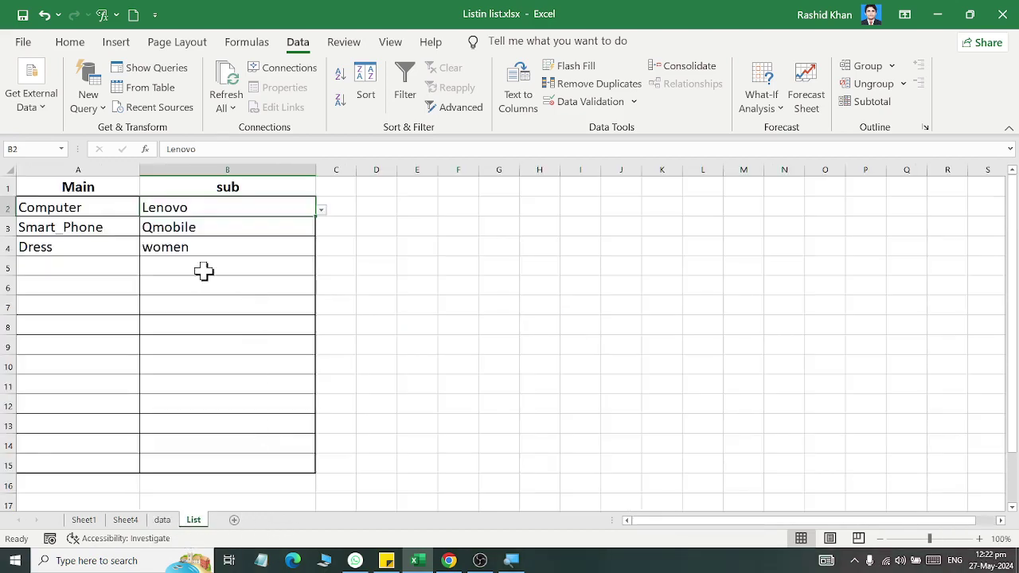
Step: Check the B3, B2 and B4 dependent drop-downs without changing them
click(271, 227)
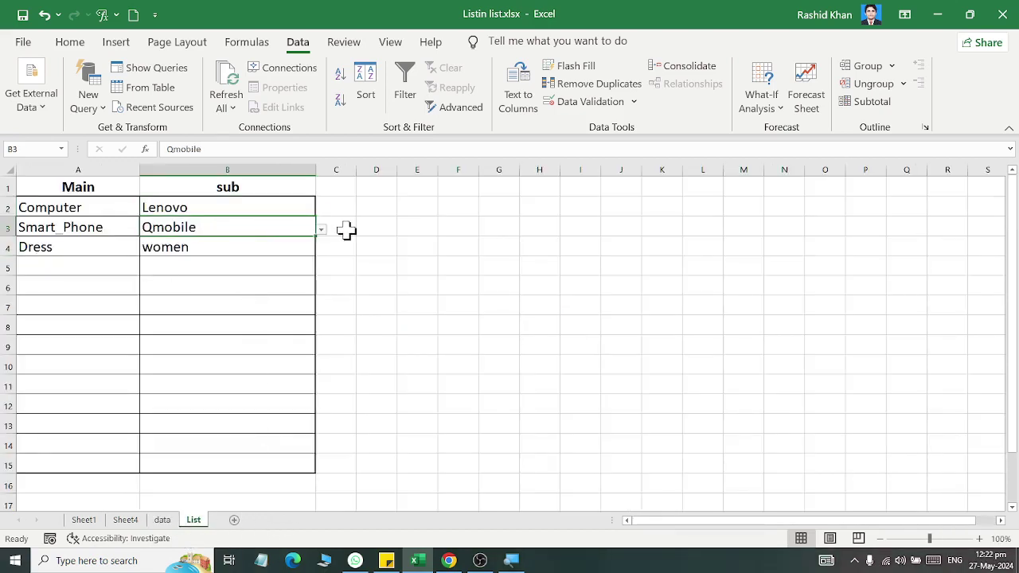
click(322, 231)
click(278, 209)
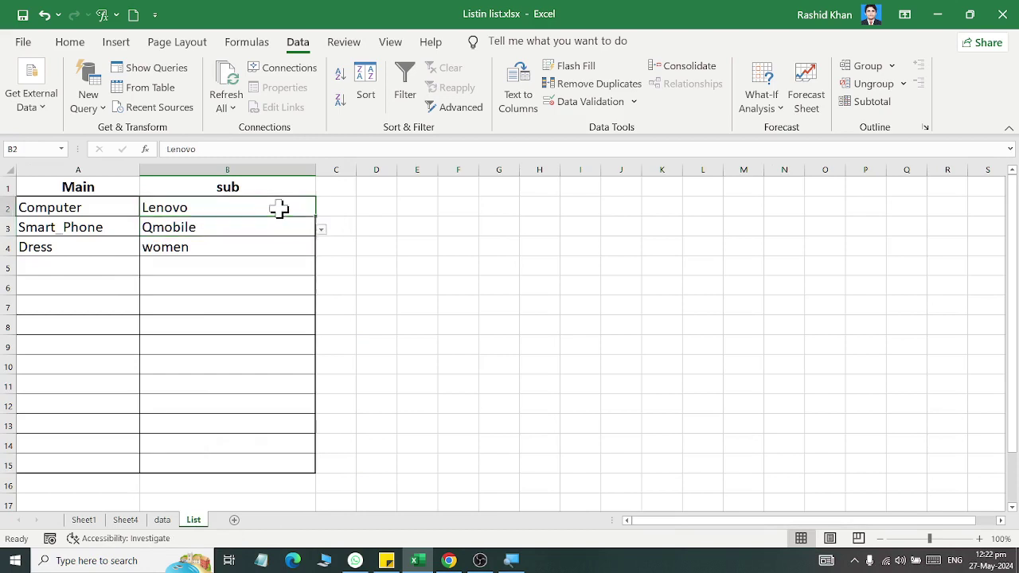
click(321, 209)
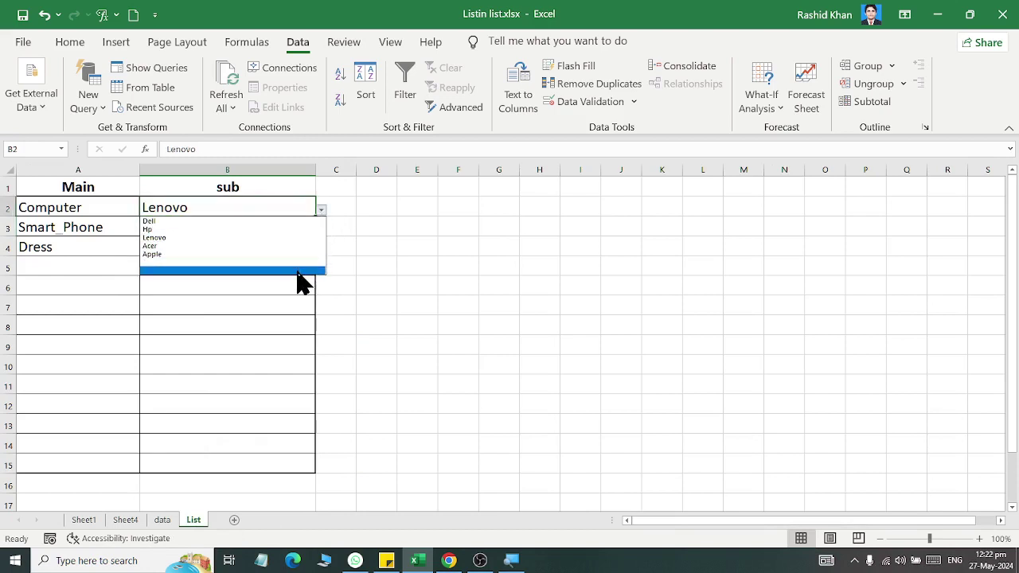
click(302, 312)
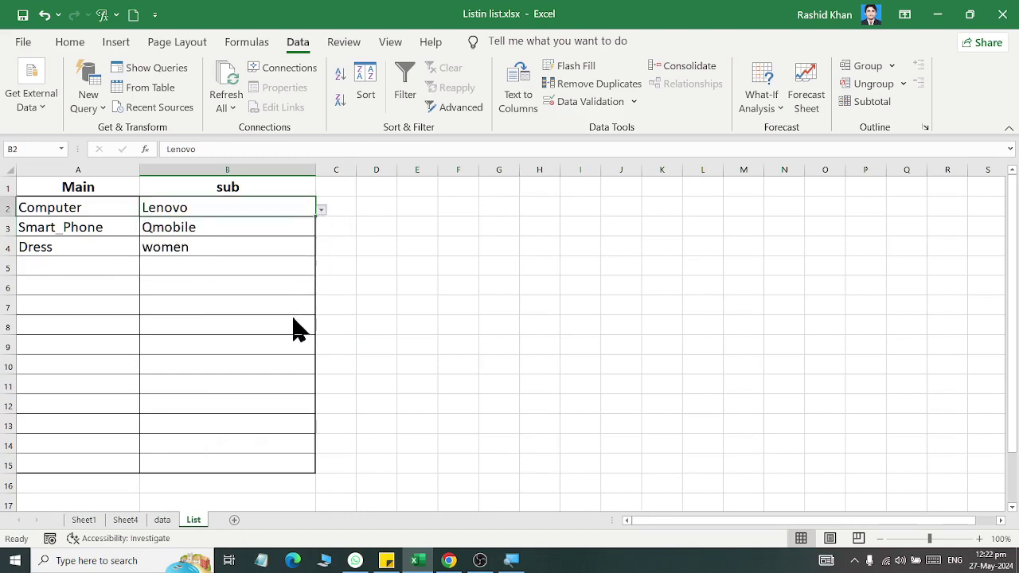
click(303, 248)
click(323, 250)
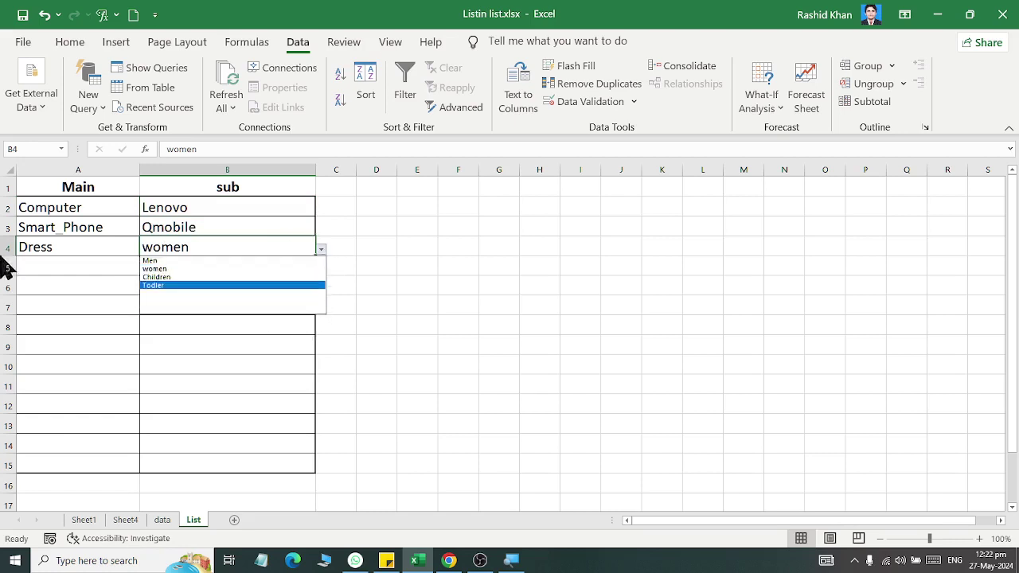
key(Escape)
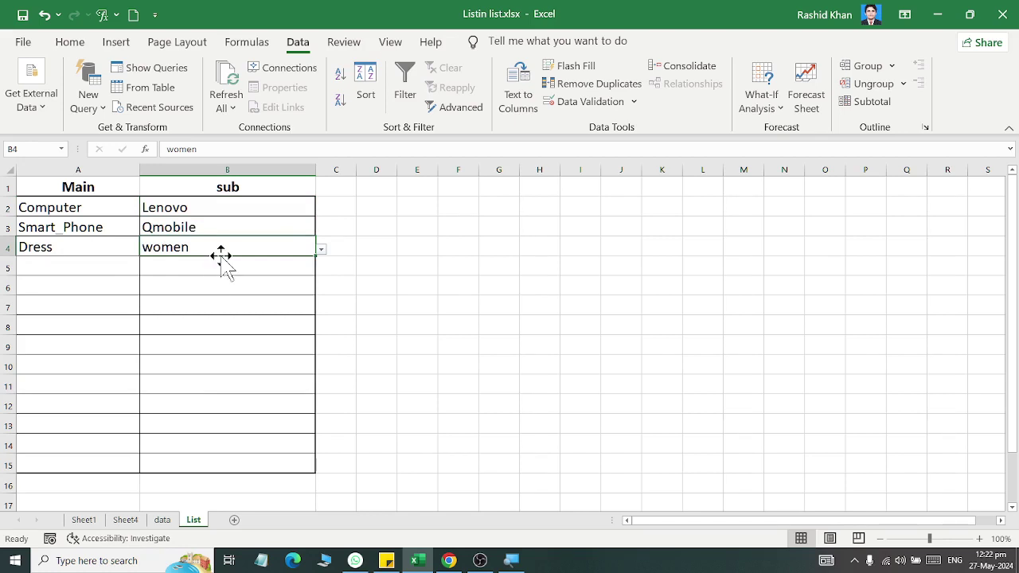
Step: Go to the data sheet and select J10, the empty cell after Todler
click(321, 250)
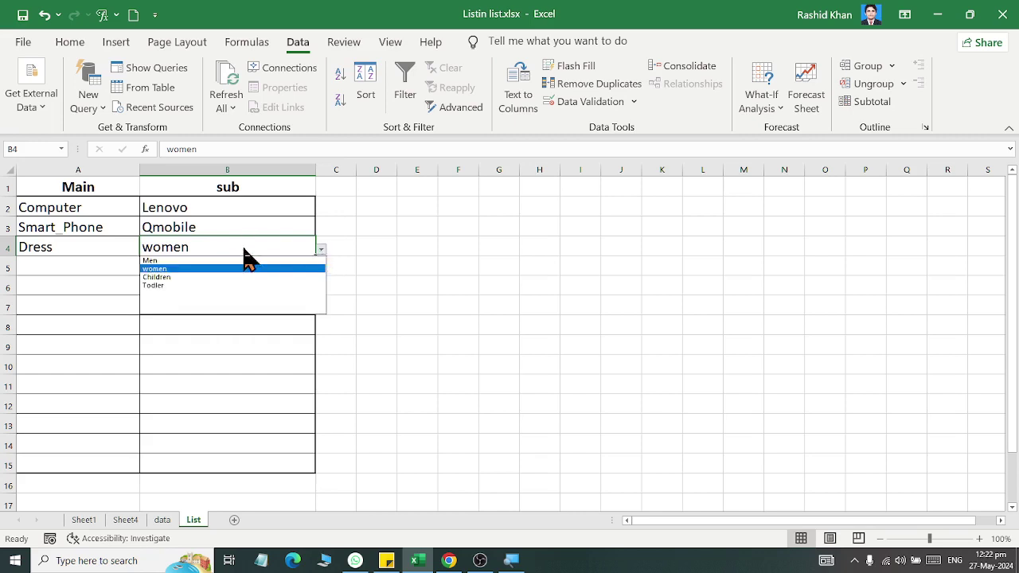
click(162, 521)
click(607, 307)
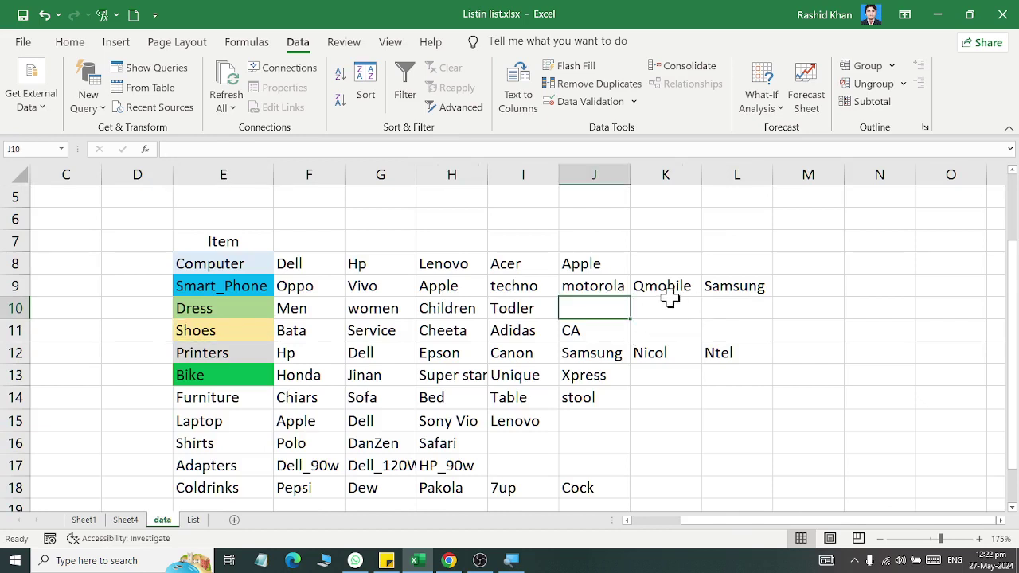
Step: Add Girl in J10 after Todler and see it listed among B4's Dress choices
text(Girl)
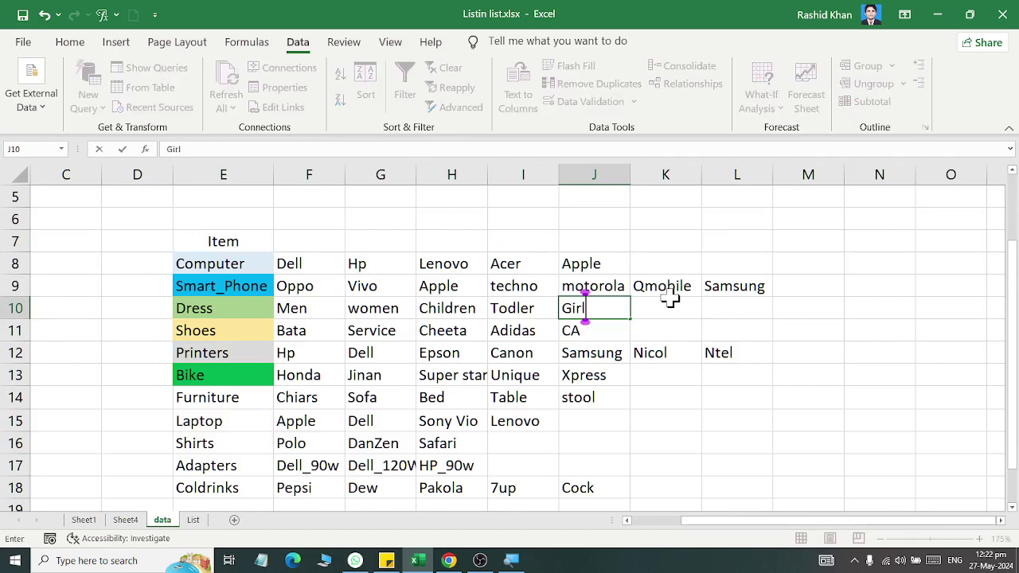
key(Return)
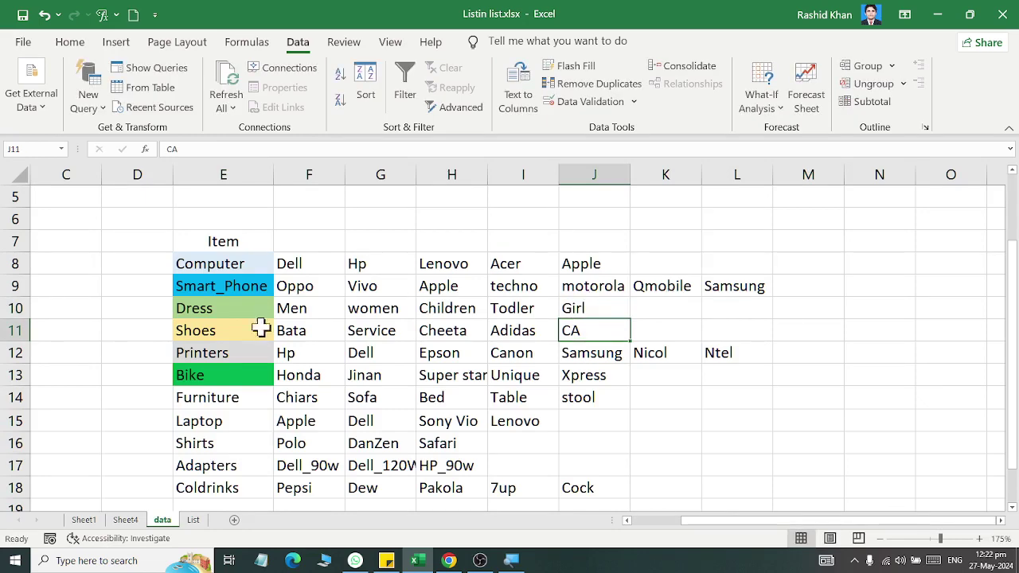
click(125, 519)
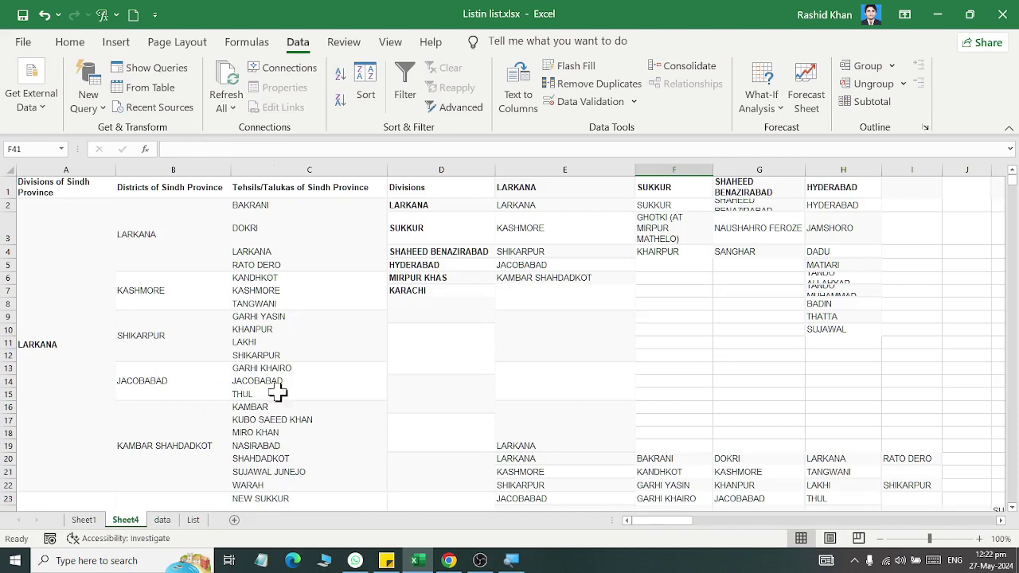
click(193, 520)
click(320, 249)
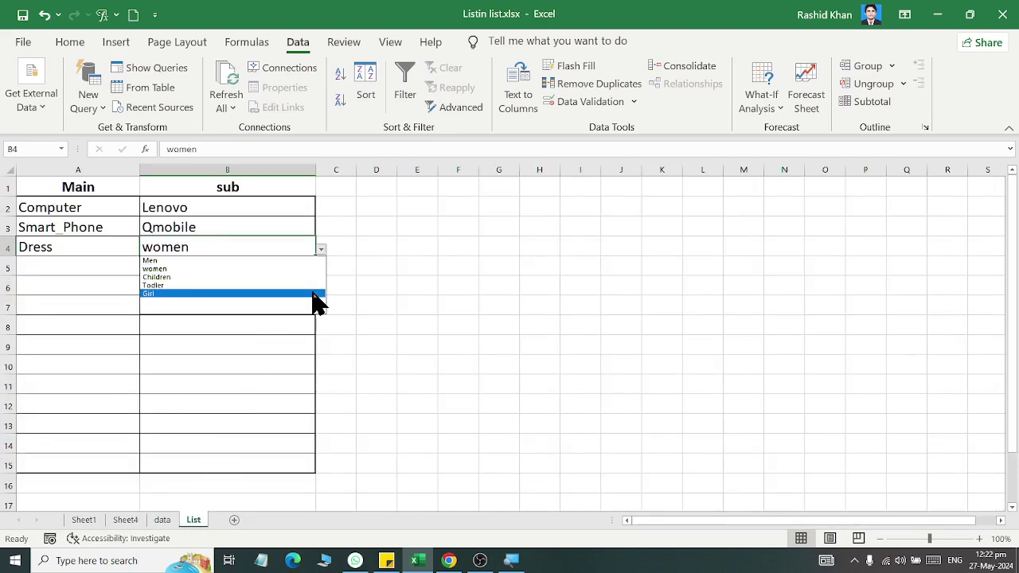
Step: Reopen B4's Dress choices to inspect the blank entry, keeping women selected
key(Escape)
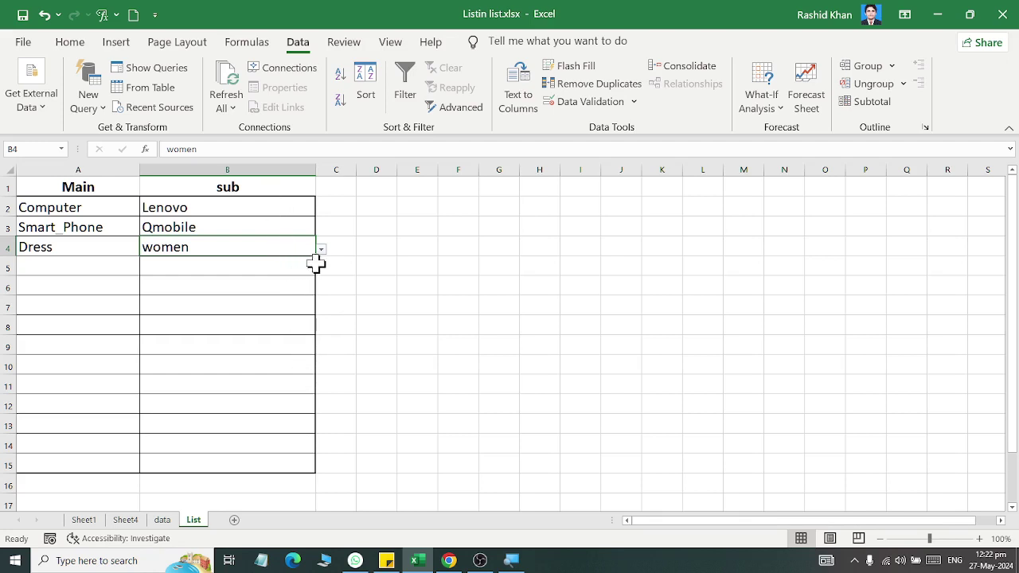
click(320, 251)
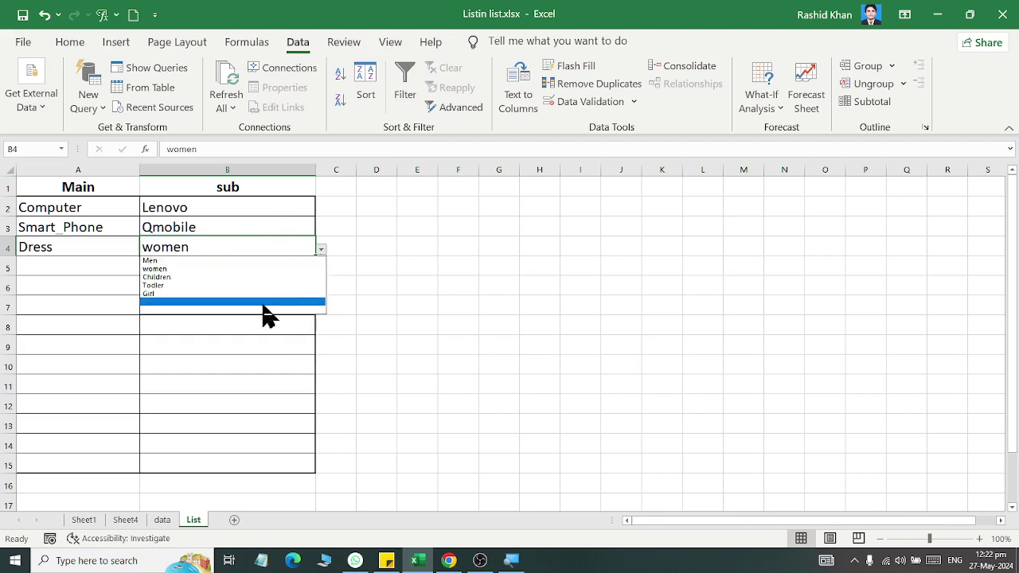
key(Escape)
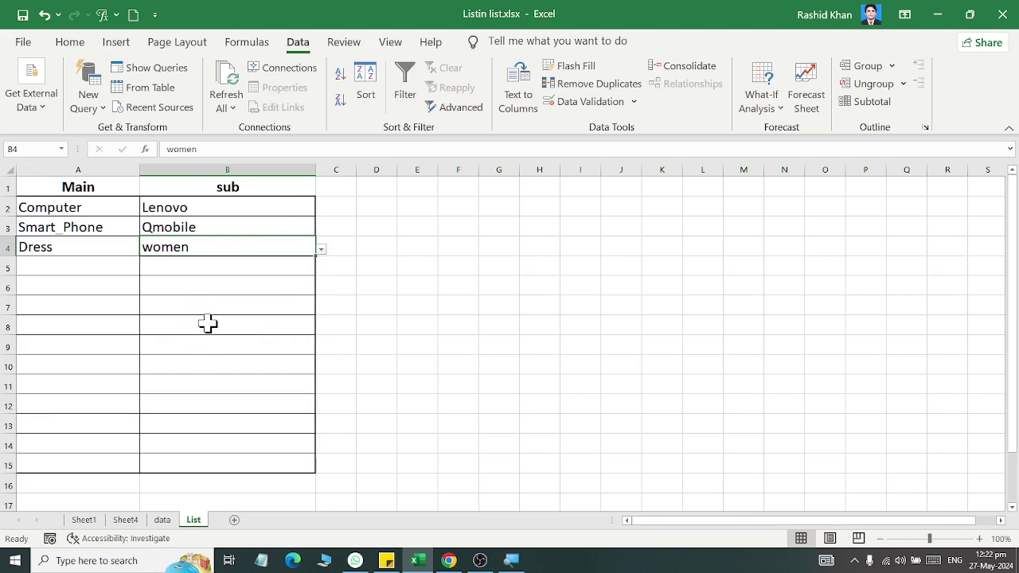
Step: On the data sheet, delete the empty cells K8:L8 from the Item table
click(162, 520)
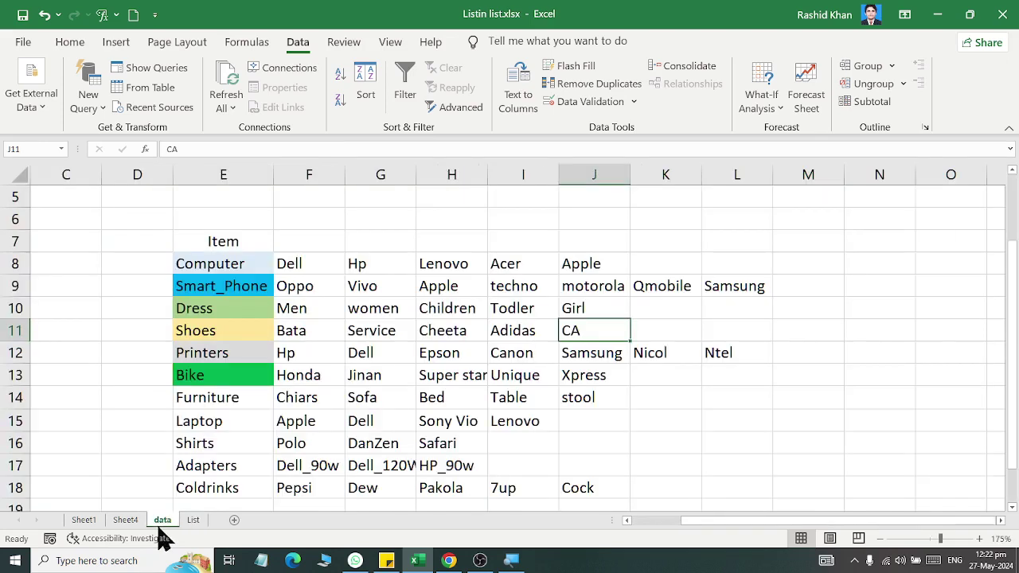
click(303, 263)
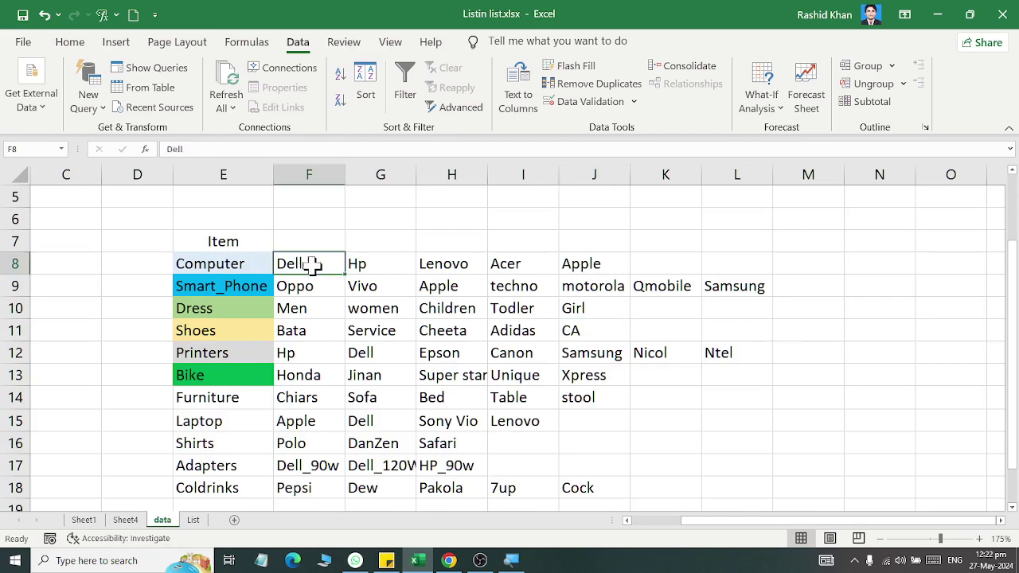
click(263, 264)
mouse_move(263, 264)
mouse_down()
mouse_move(709, 261)
mouse_move(714, 314)
mouse_up()
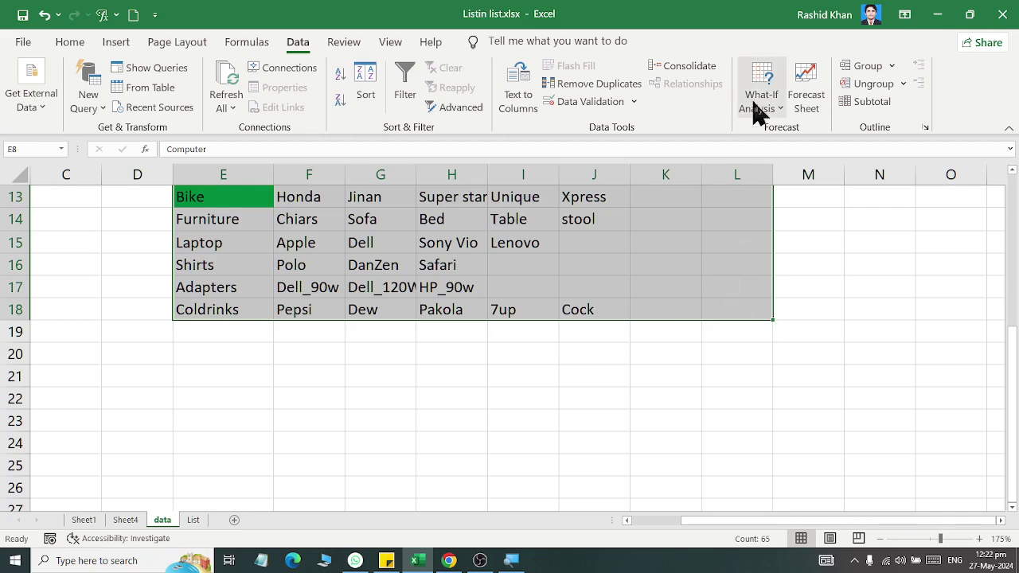
scroll(756, 228, up, 2)
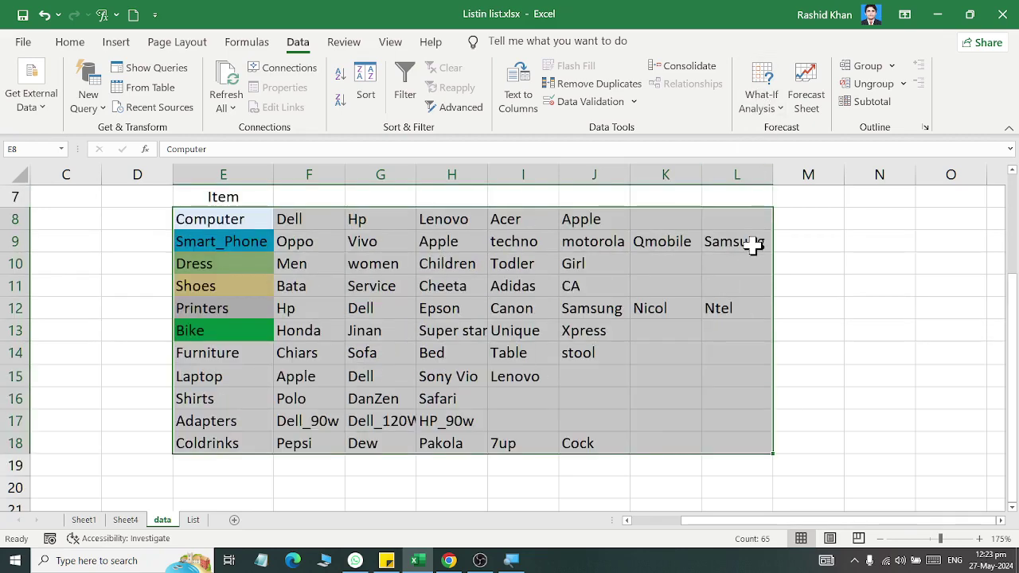
click(749, 284)
drag(682, 225, 735, 224)
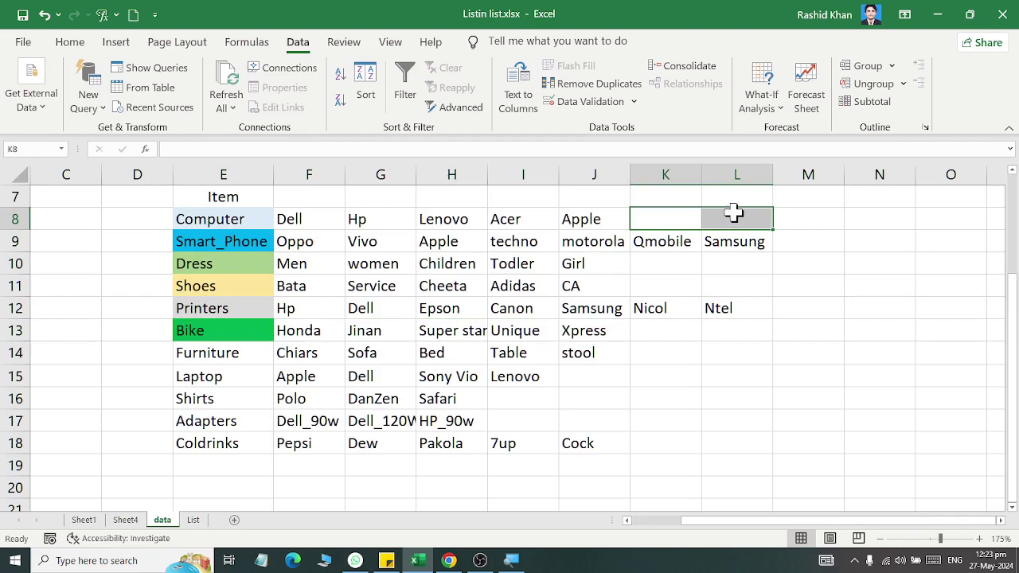
right_click(734, 224)
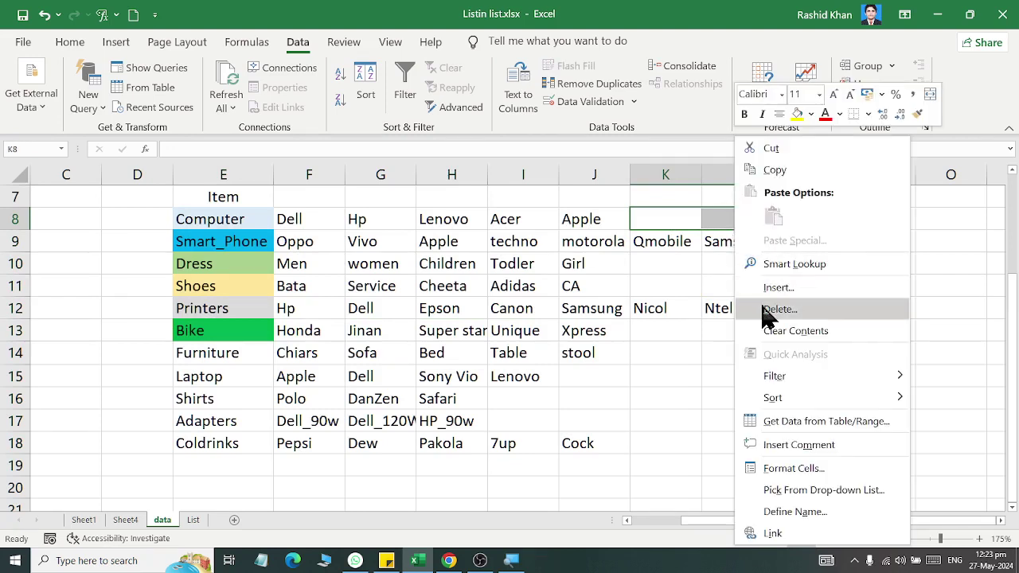
click(866, 311)
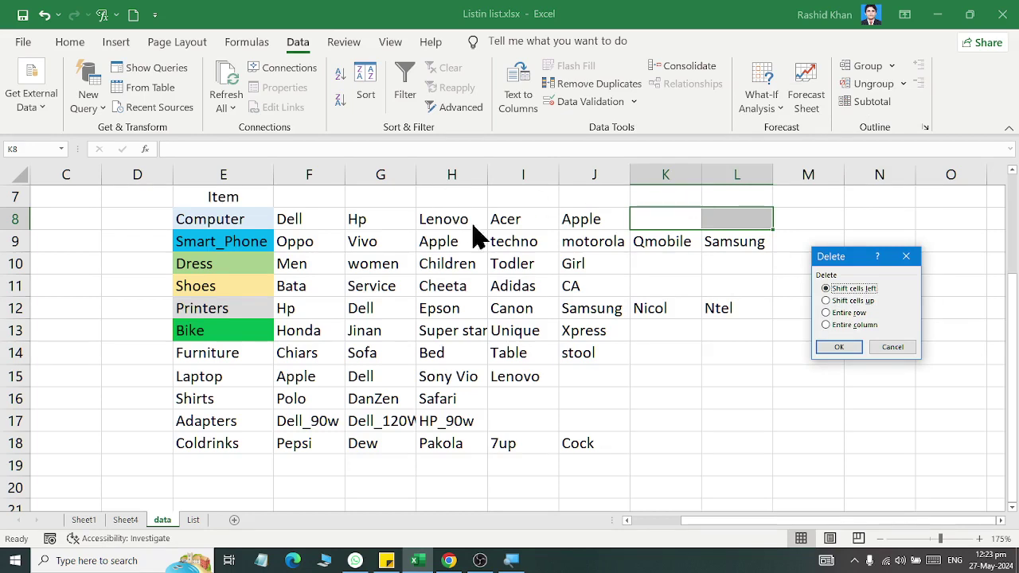
click(839, 347)
Step: Delete the empty cells K10:L11 and K13:L14, shifting cells left
drag(753, 273, 671, 282)
right_click(651, 282)
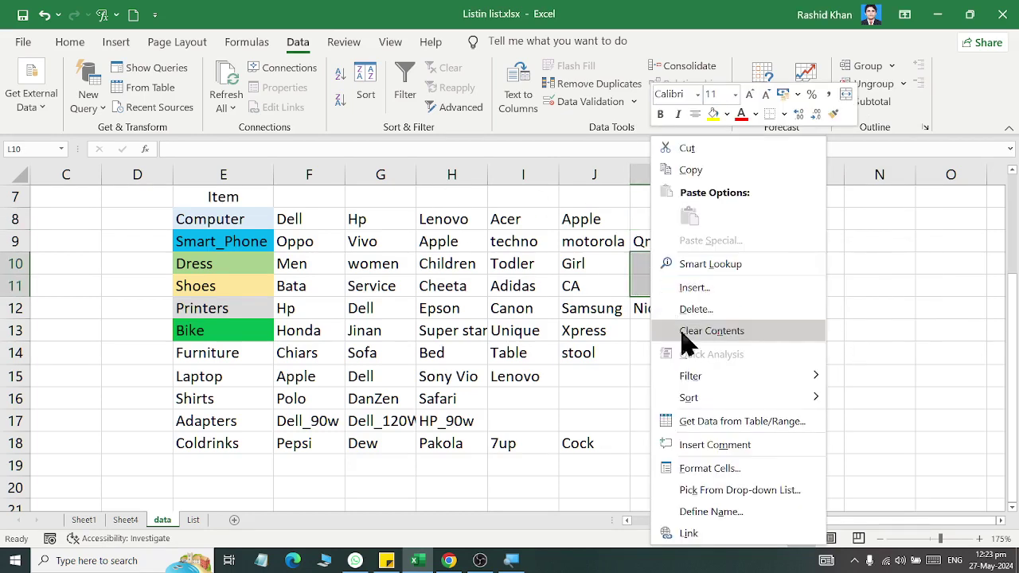
click(691, 310)
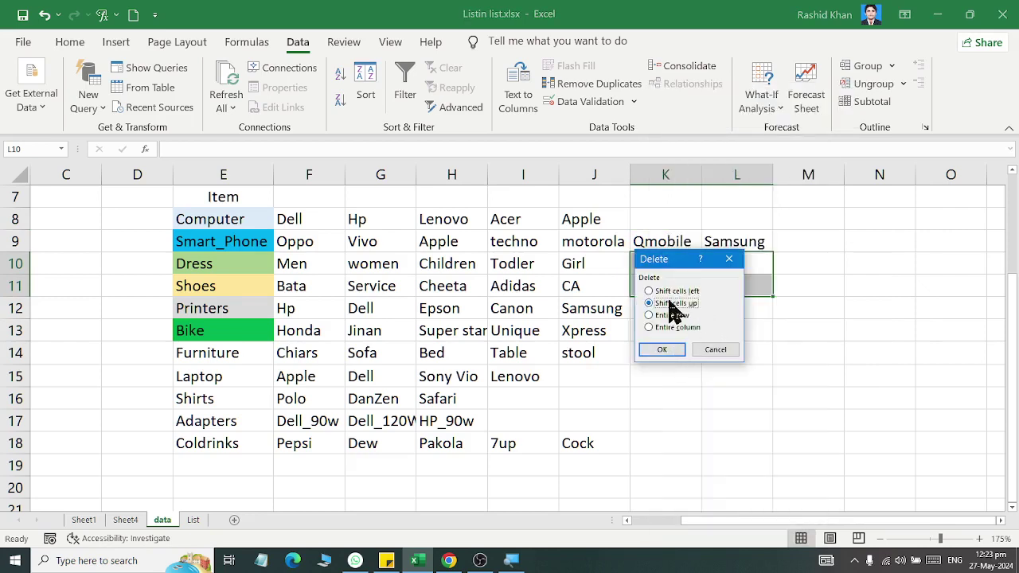
click(668, 293)
click(661, 349)
drag(752, 334, 683, 357)
right_click(683, 358)
click(721, 312)
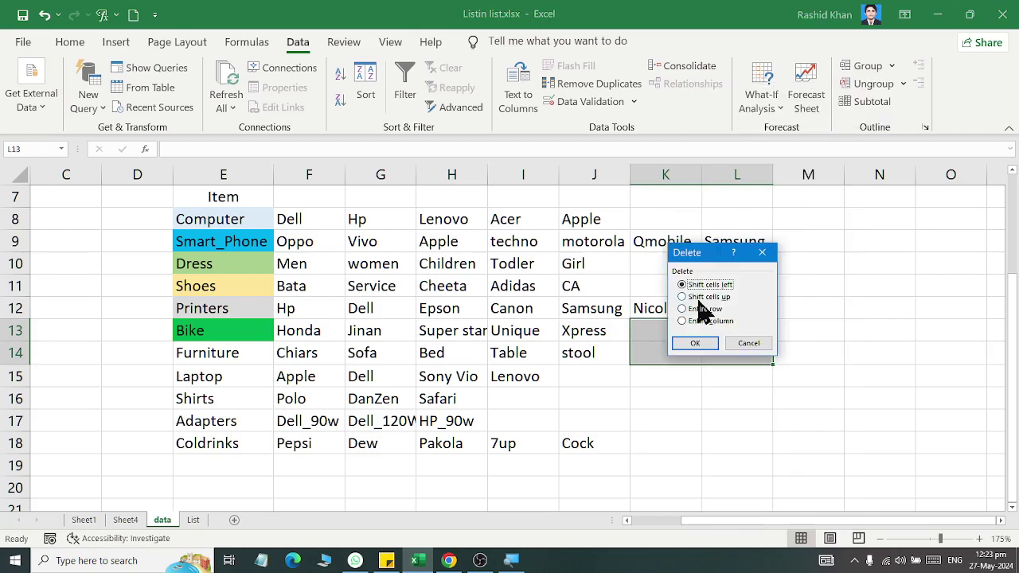
click(697, 345)
Step: Delete the empty cells J15:L17 and I16:I17, shifting cells left
mouse_move(739, 375)
mouse_down()
mouse_move(698, 409)
mouse_move(592, 410)
mouse_up()
right_click(591, 410)
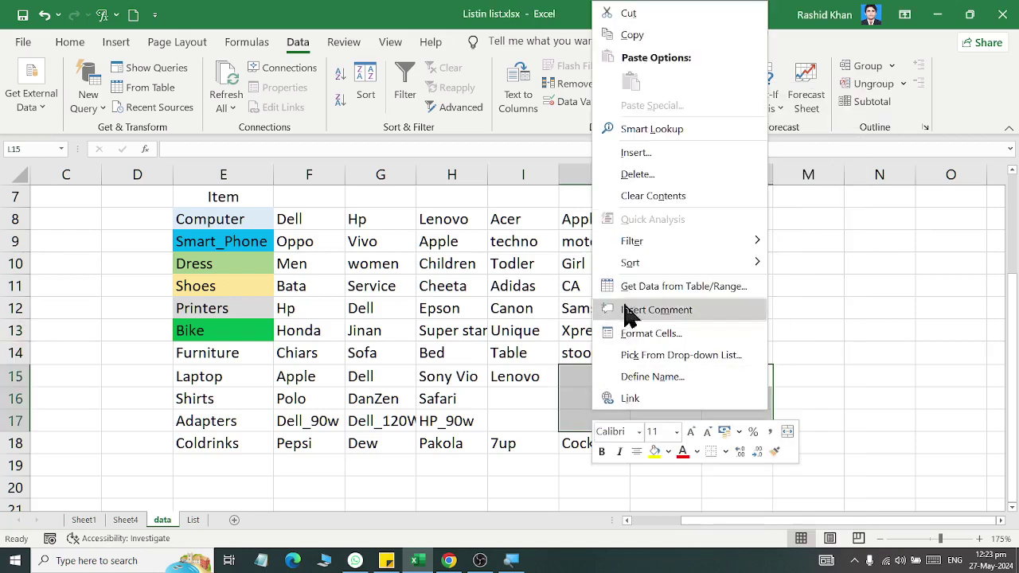
click(647, 173)
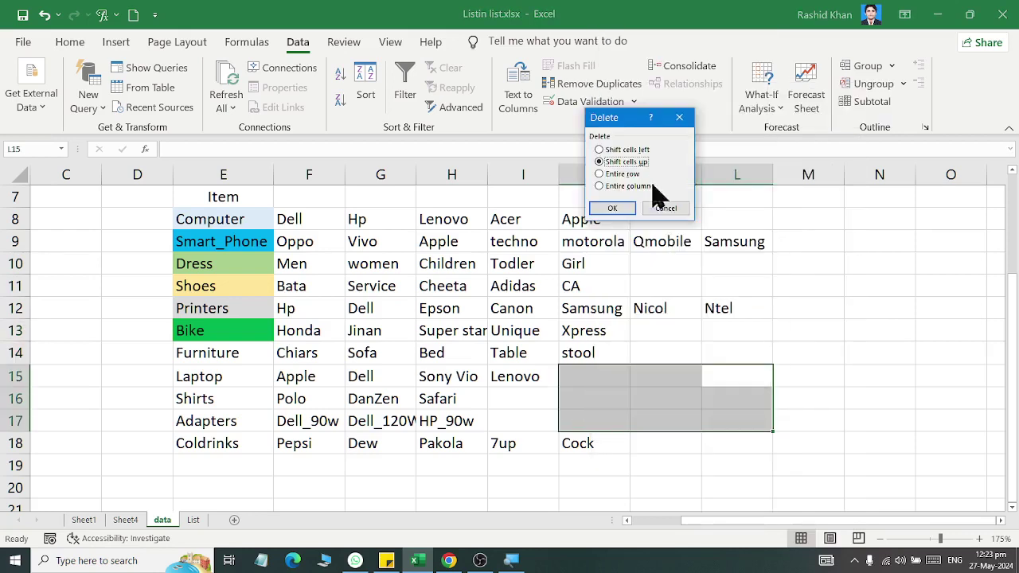
click(620, 150)
click(612, 208)
drag(523, 399, 519, 420)
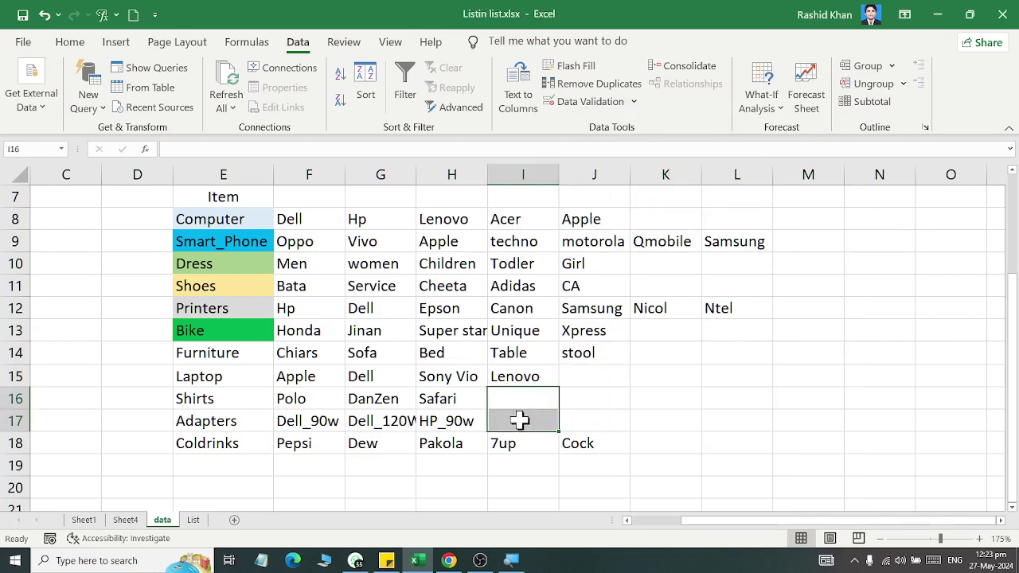
right_click(519, 420)
click(579, 184)
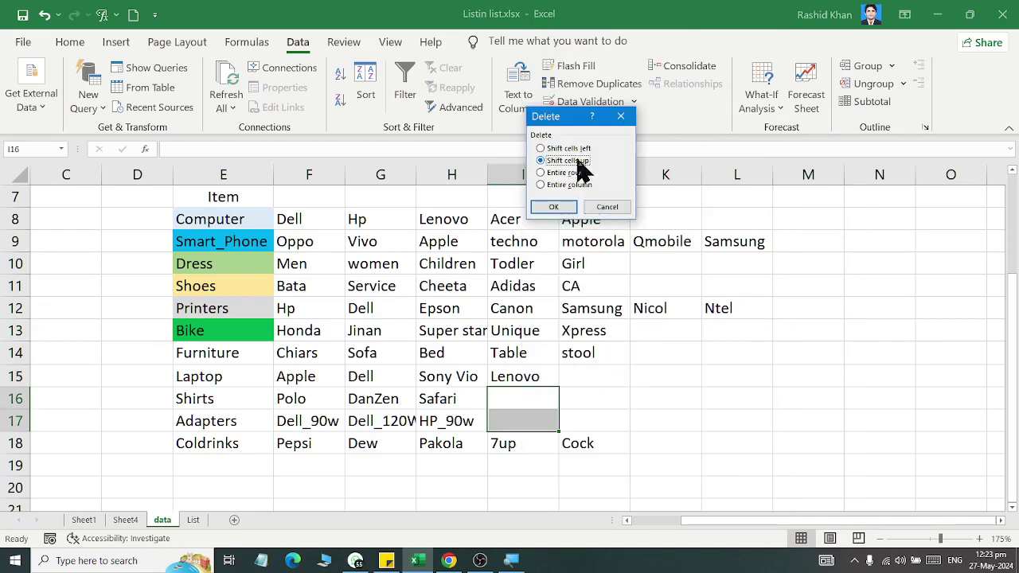
click(567, 148)
click(558, 206)
Step: Delete the remaining empty cells I17:L17 and K18:L18
scroll(572, 234, down, 2)
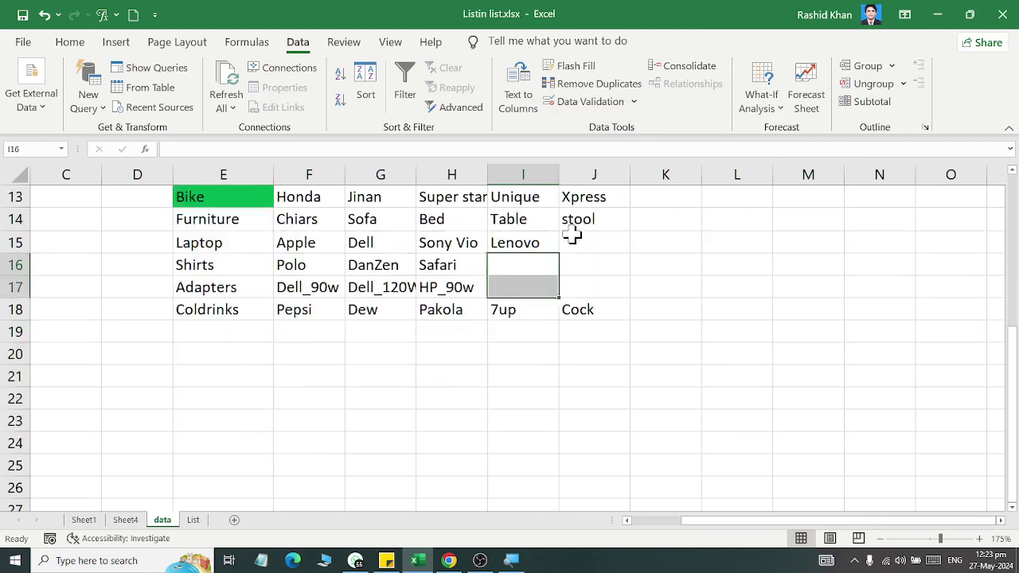
scroll(571, 235, down, 1)
click(644, 243)
click(538, 217)
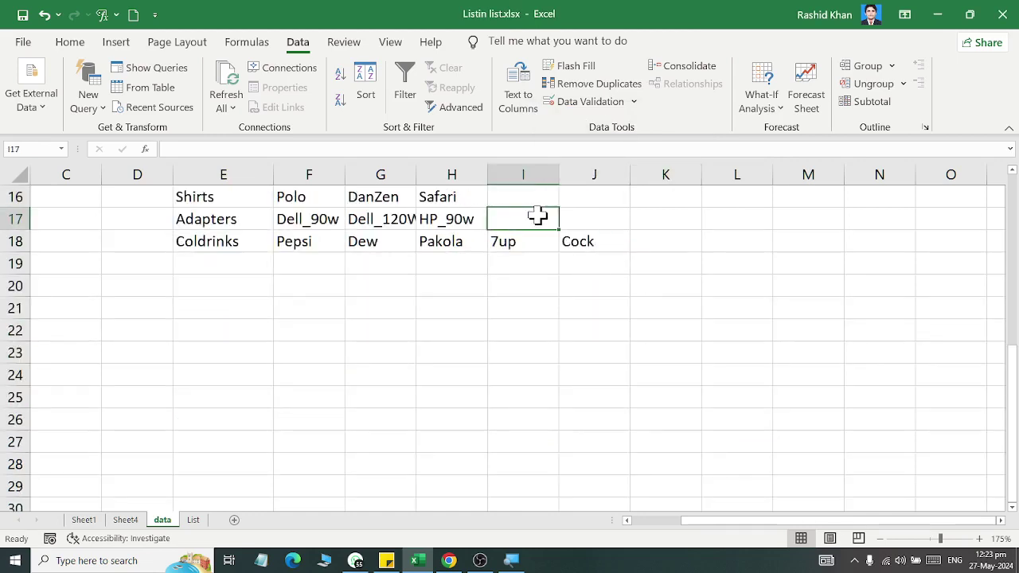
drag(539, 217, 721, 223)
right_click(715, 225)
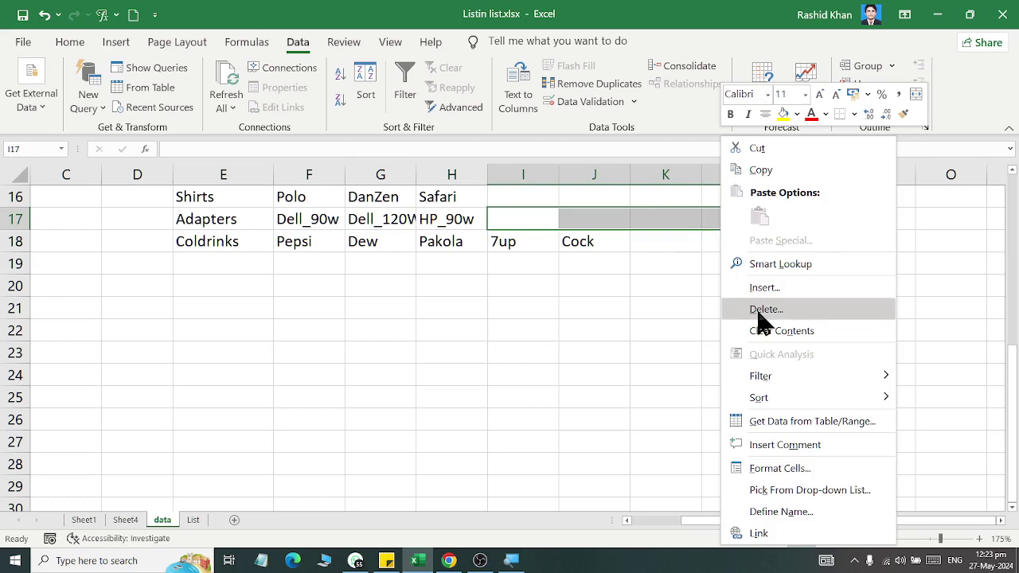
click(764, 310)
click(736, 286)
click(730, 344)
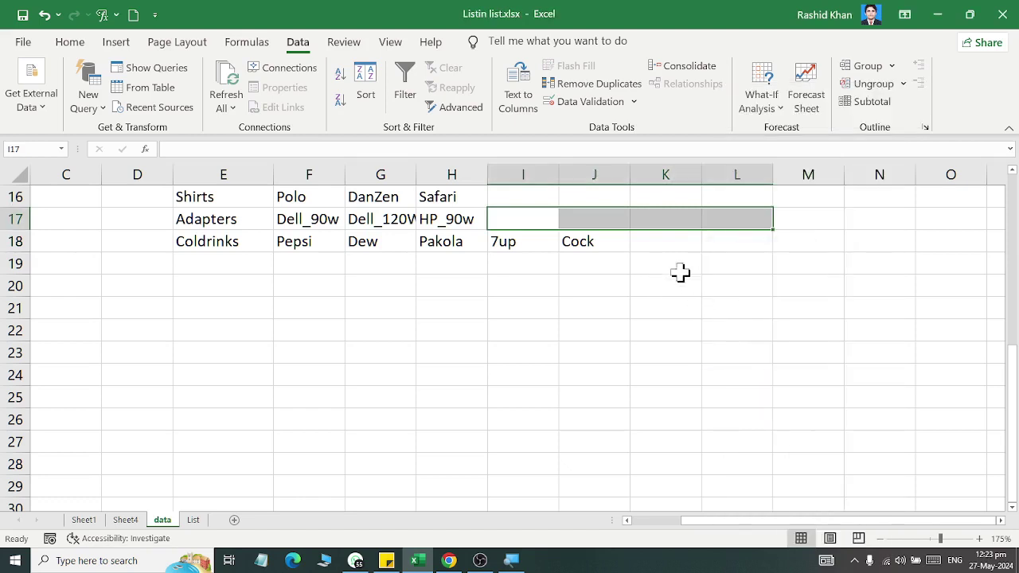
click(685, 263)
drag(676, 239, 719, 241)
right_click(719, 242)
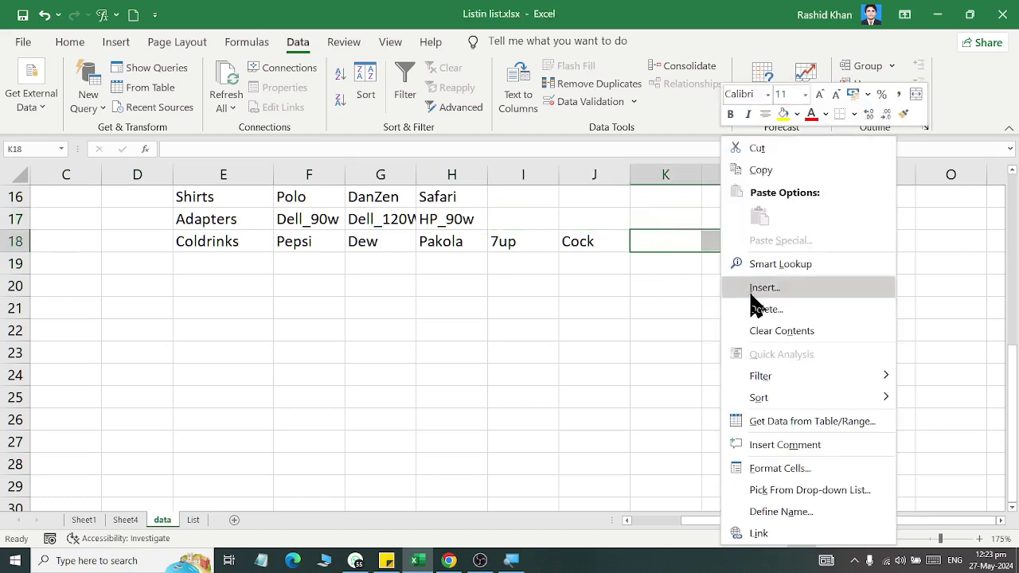
click(752, 309)
click(721, 343)
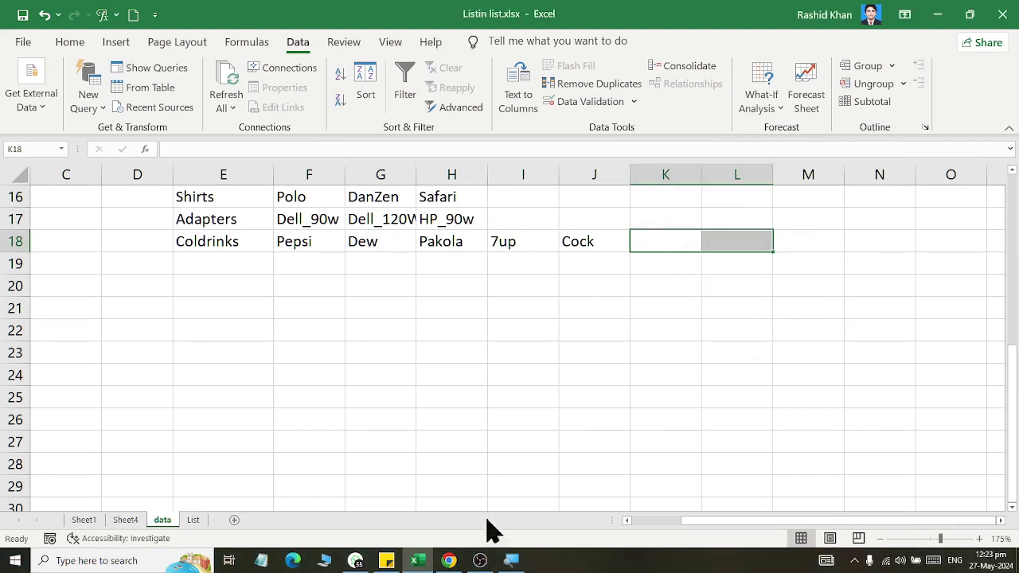
Step: On the List sheet, pick Shoes in A5 and preview its sub items in B5
click(194, 520)
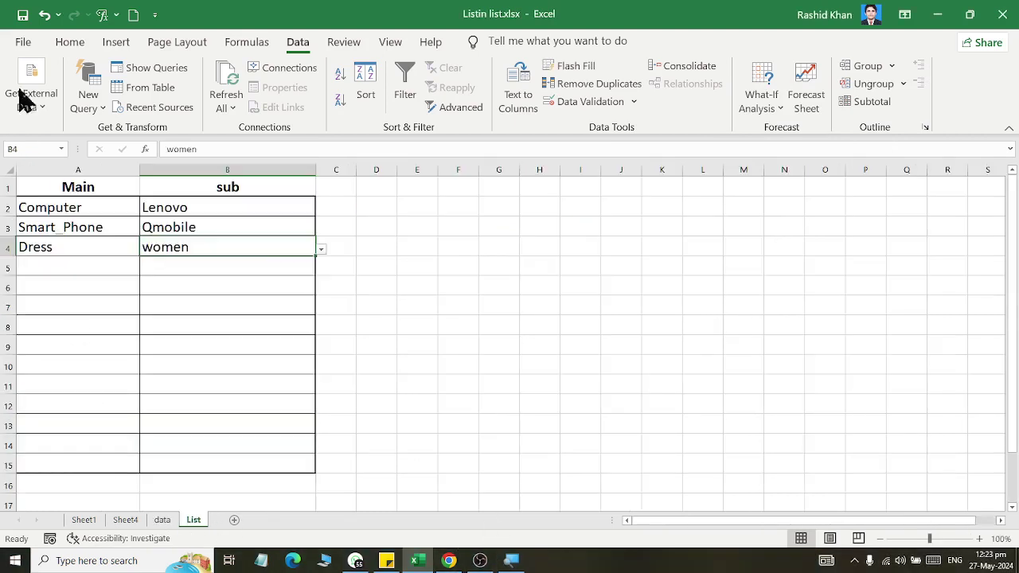
click(88, 266)
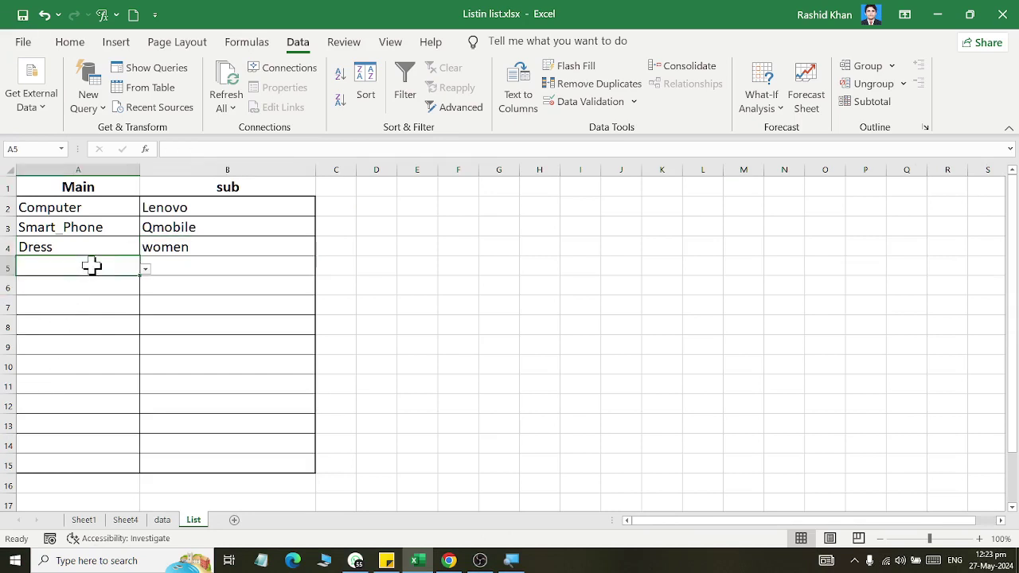
click(145, 269)
click(118, 307)
click(241, 258)
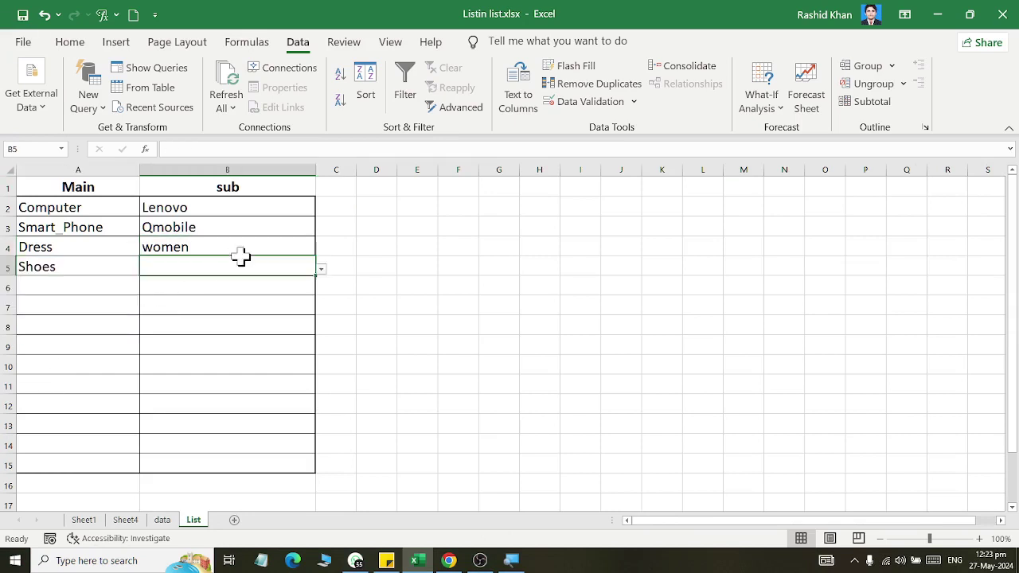
click(321, 270)
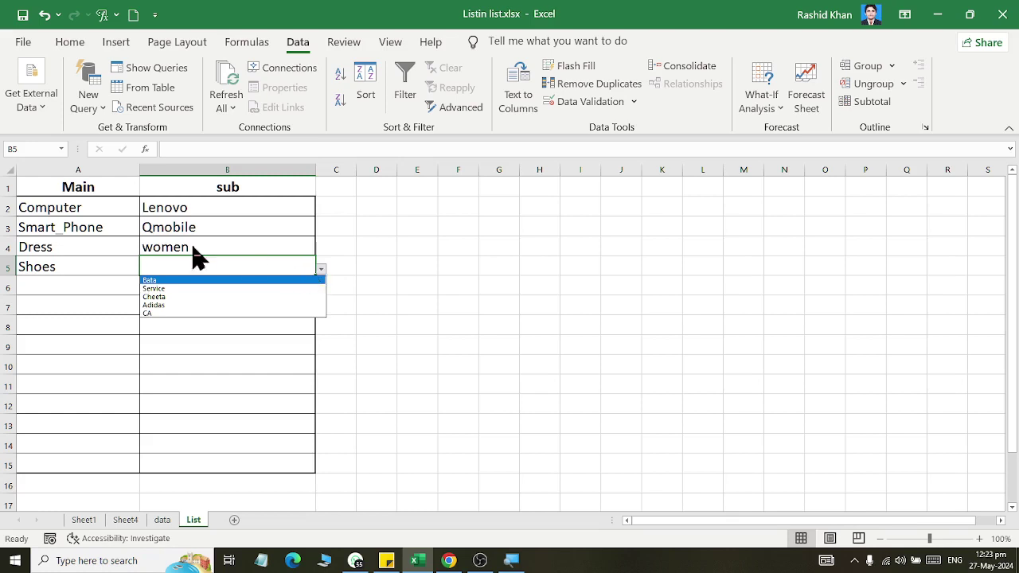
click(112, 275)
Step: Change A5 to Adapters and view the Adapters sub items in B5
click(124, 272)
click(145, 270)
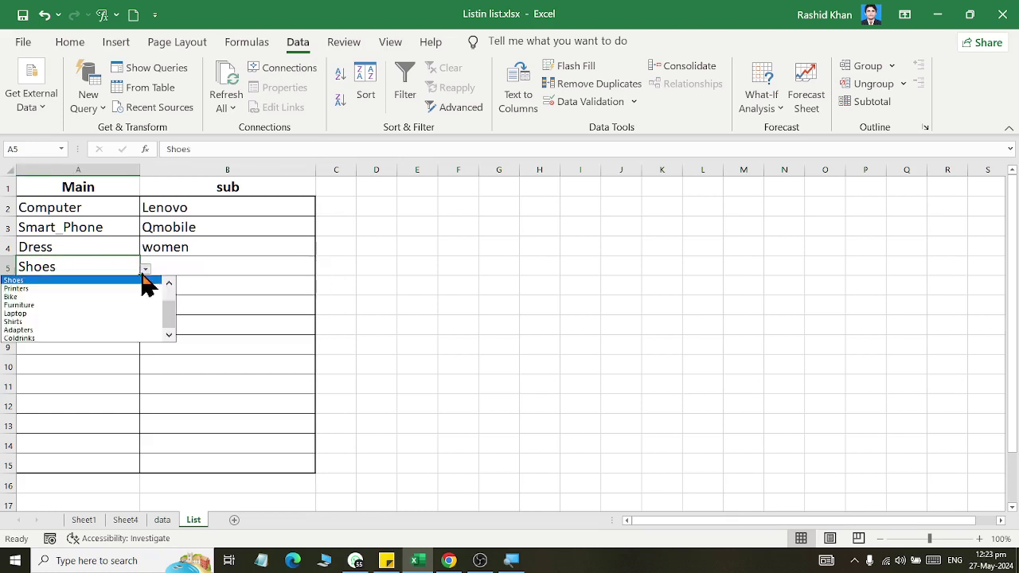
click(133, 335)
click(293, 269)
click(321, 270)
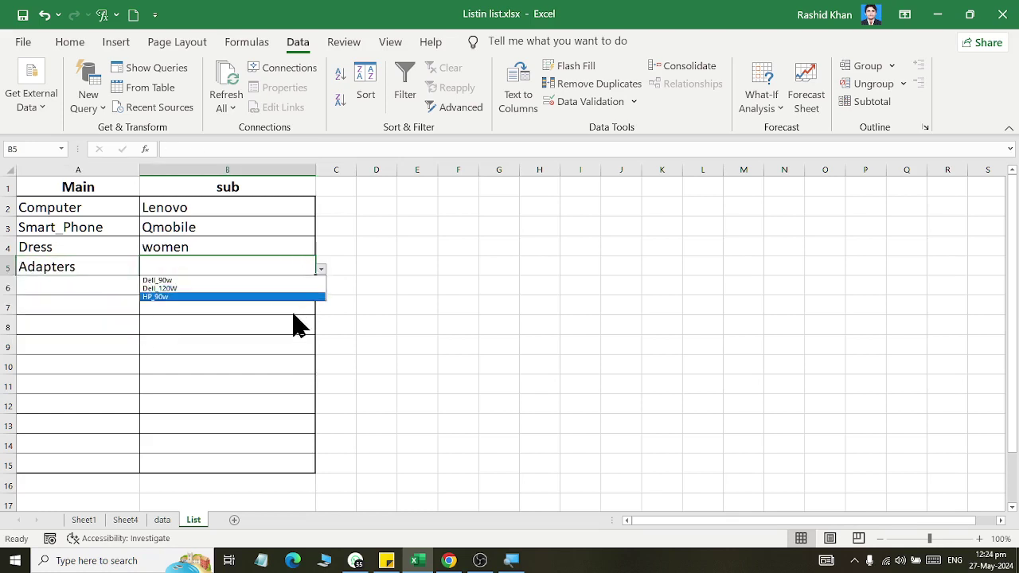
click(154, 281)
Step: Change A5 to Printers and choose Canon as B5's sub item
click(114, 264)
click(146, 270)
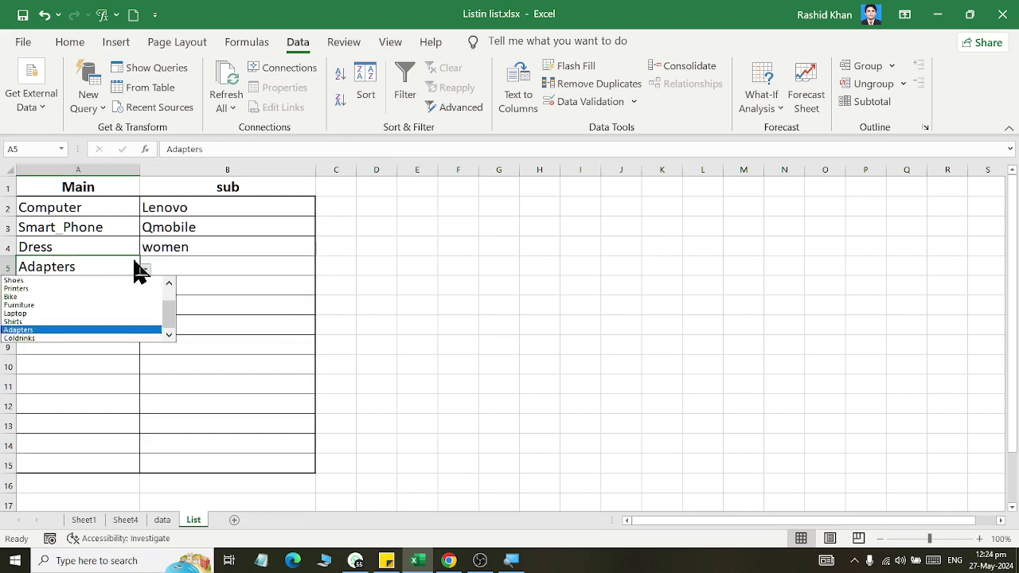
click(133, 293)
click(263, 275)
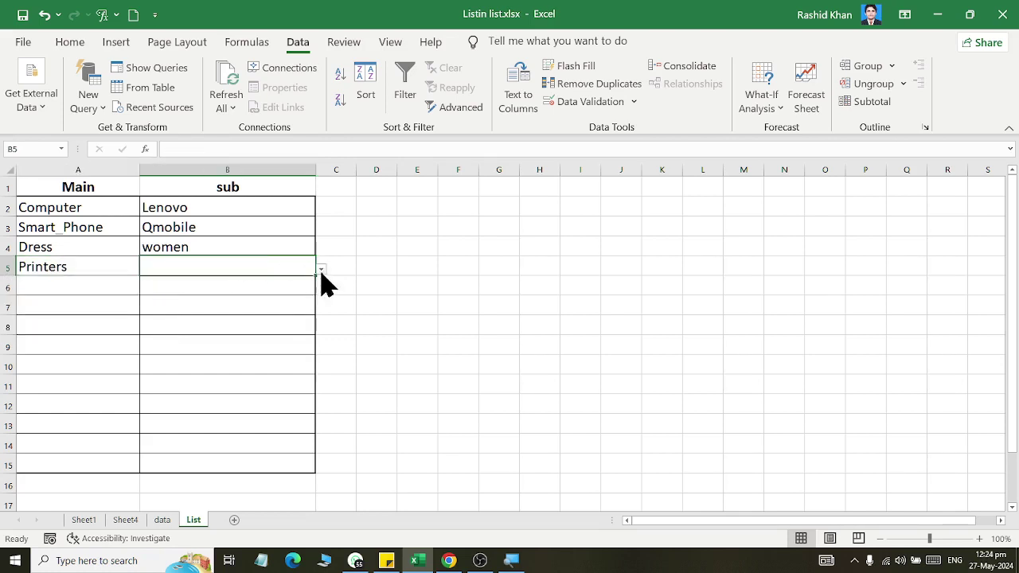
click(321, 271)
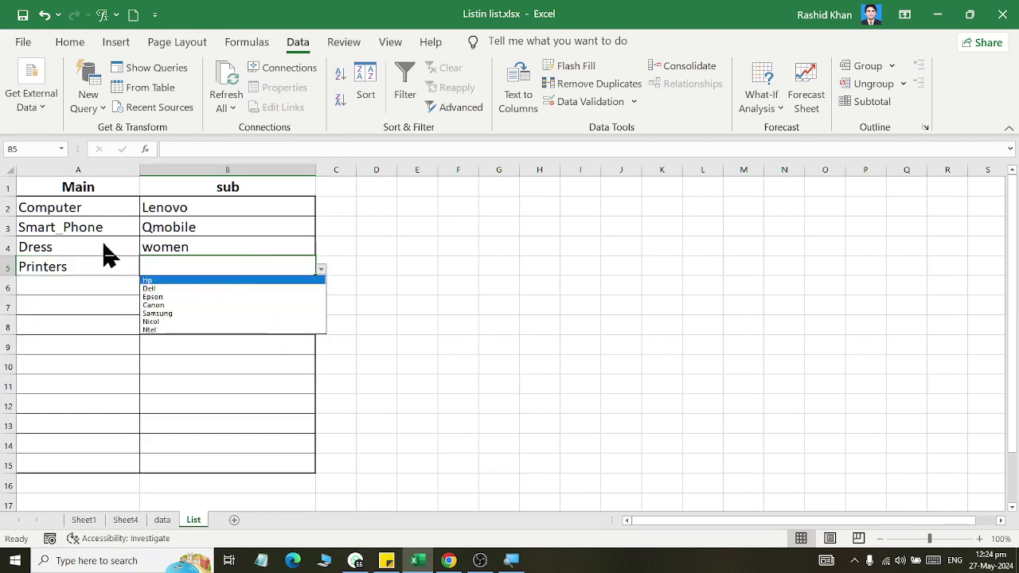
click(201, 239)
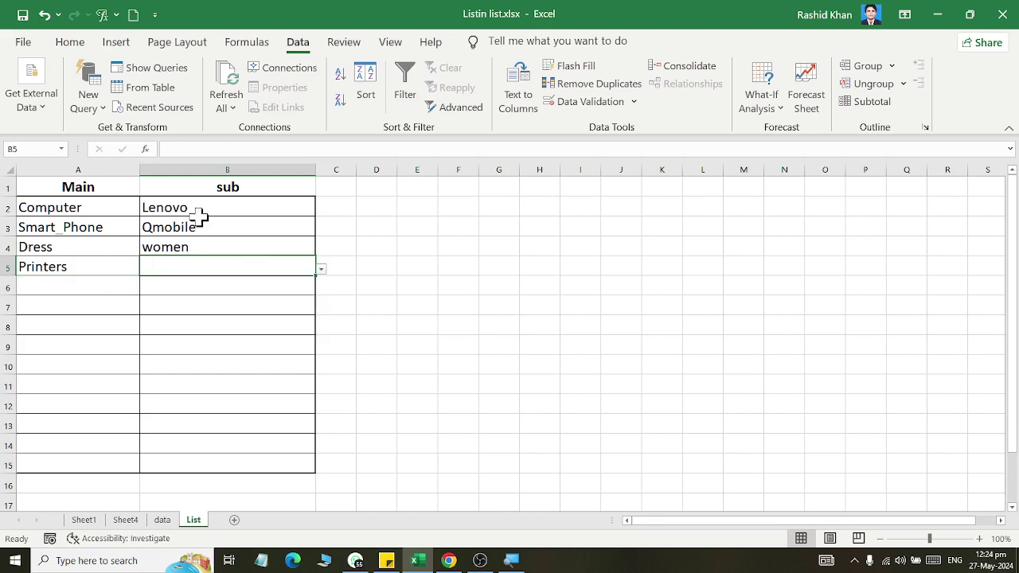
click(321, 270)
click(244, 303)
Step: Check B2's Computer sub items, leaving Lenovo unchanged
click(280, 202)
click(326, 223)
click(295, 211)
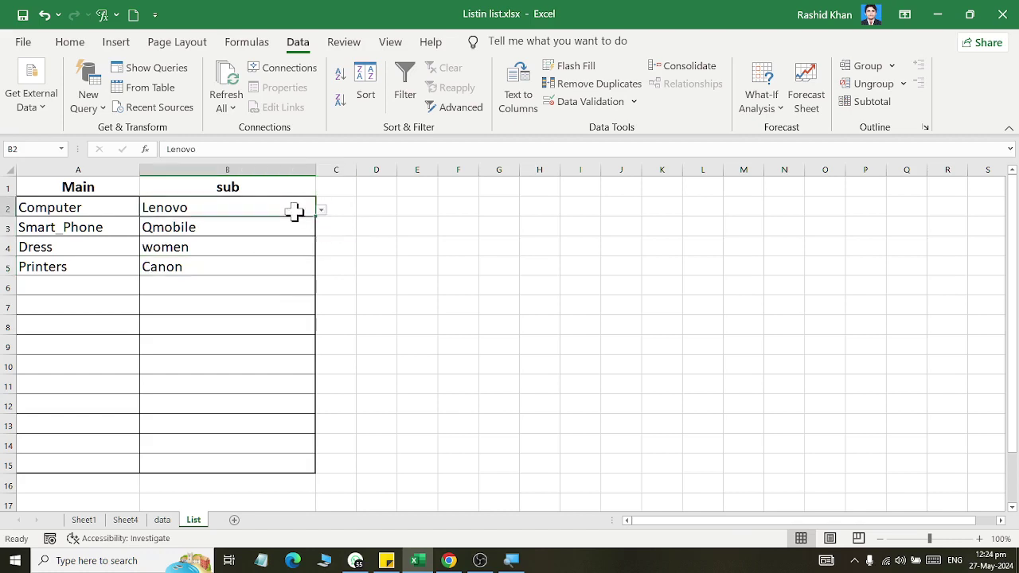
click(321, 211)
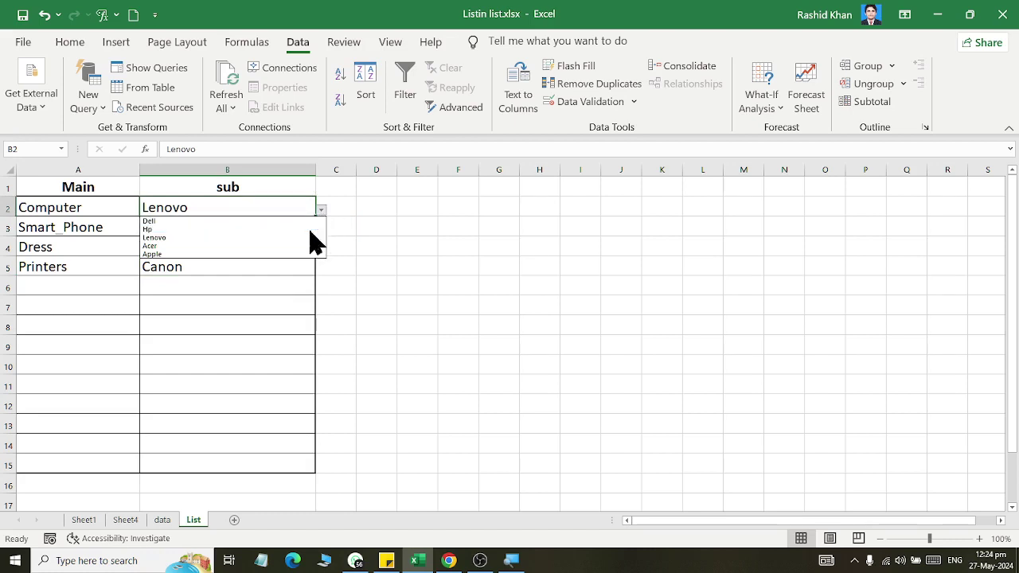
click(359, 236)
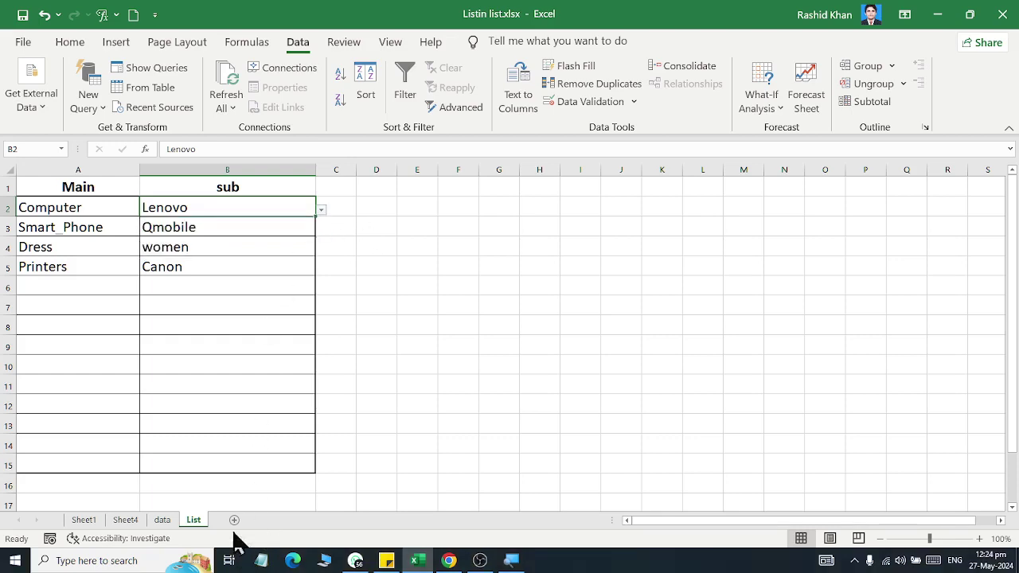
Step: Add Asus in K8 and Sony_vio in L8 to the data sheet's Computer row, then return to List
click(164, 520)
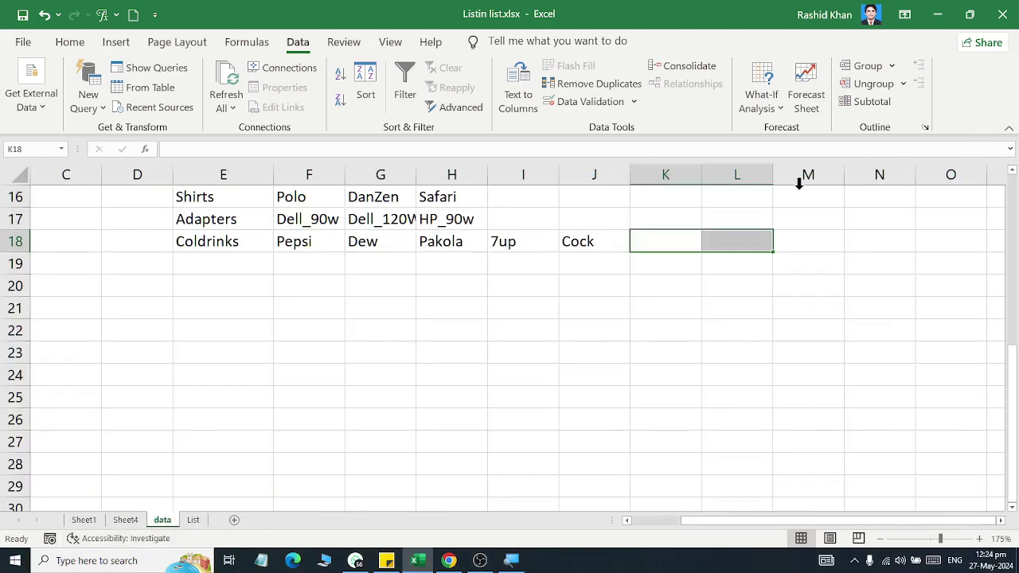
scroll(661, 259, up, 4)
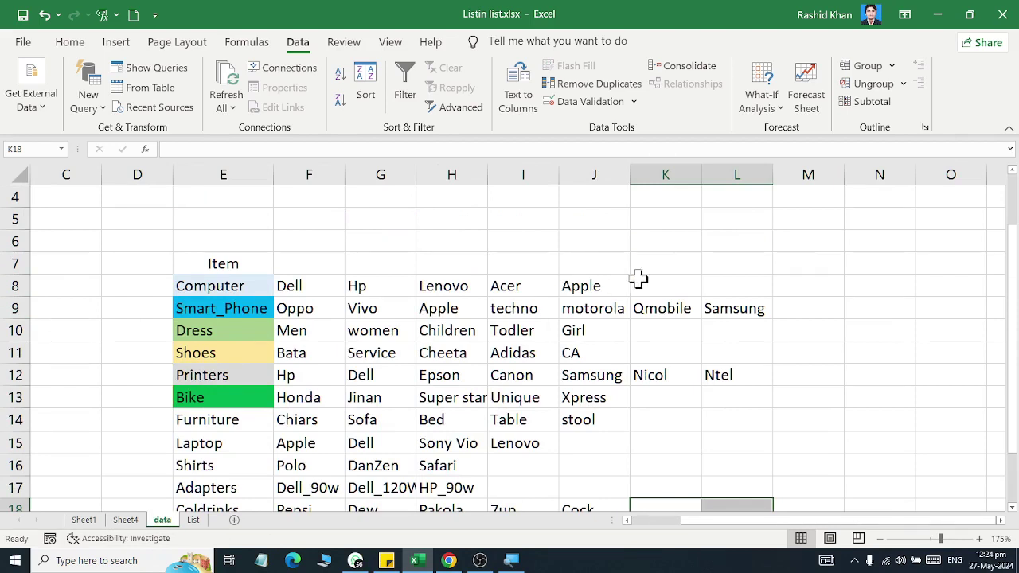
click(658, 282)
text(A)
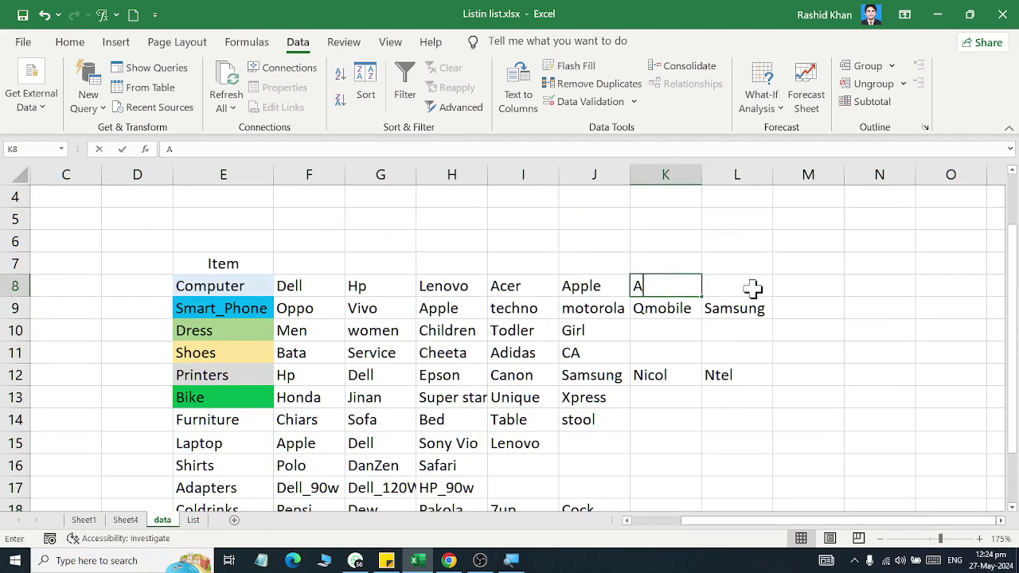
text(sus)
click(753, 289)
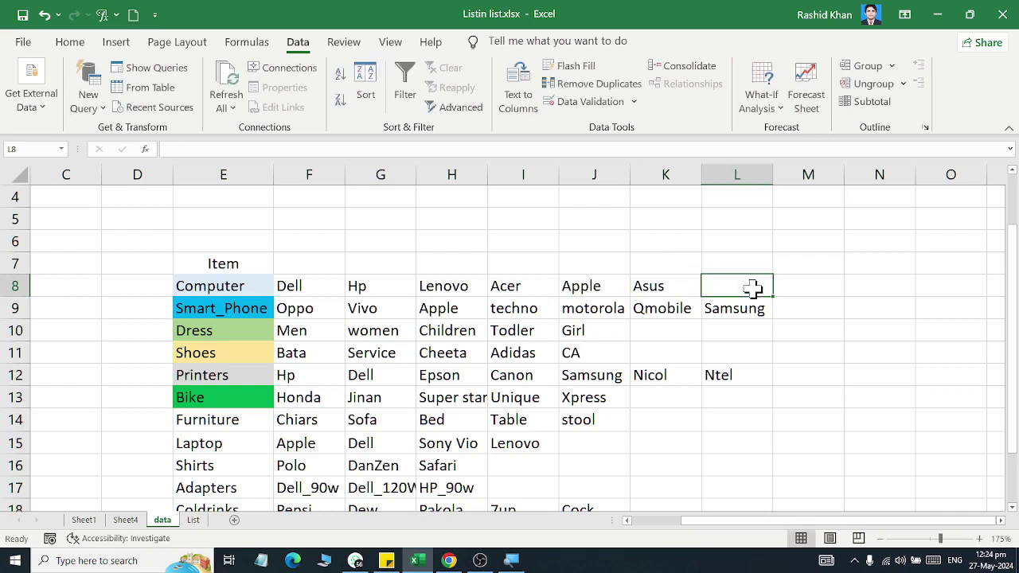
text(Sony)
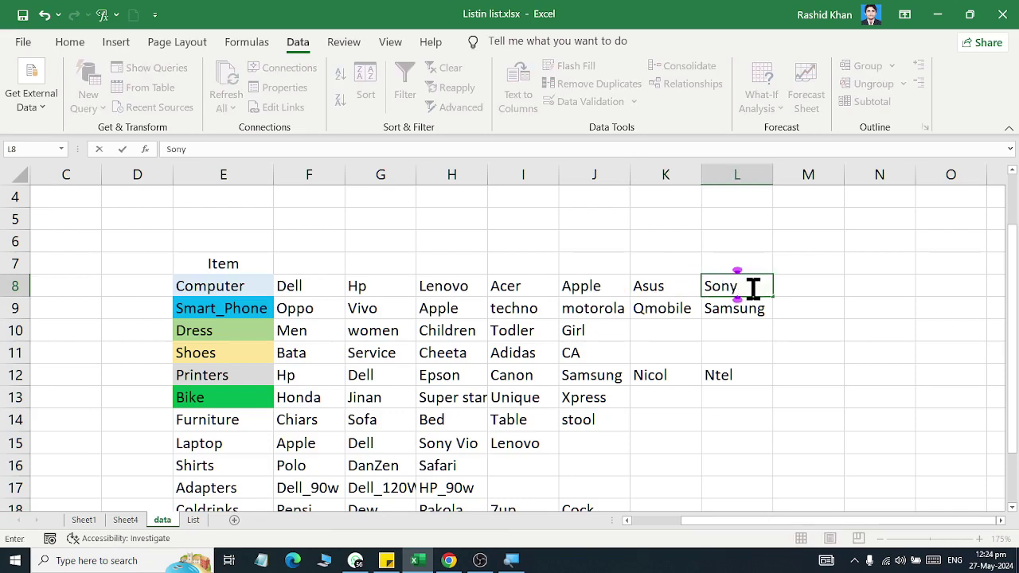
text(_vio)
key(Return)
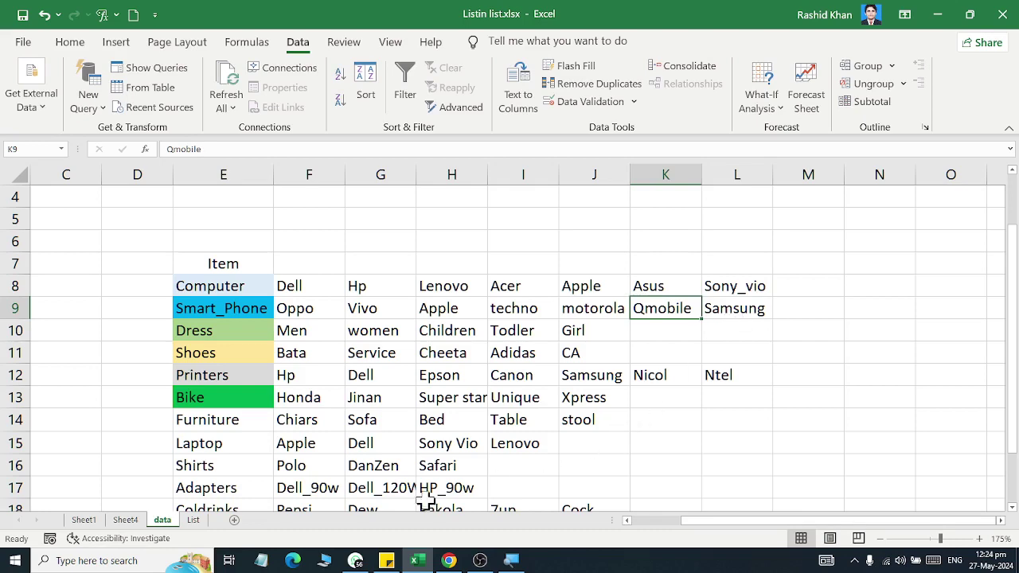
scroll(290, 327, down, 2)
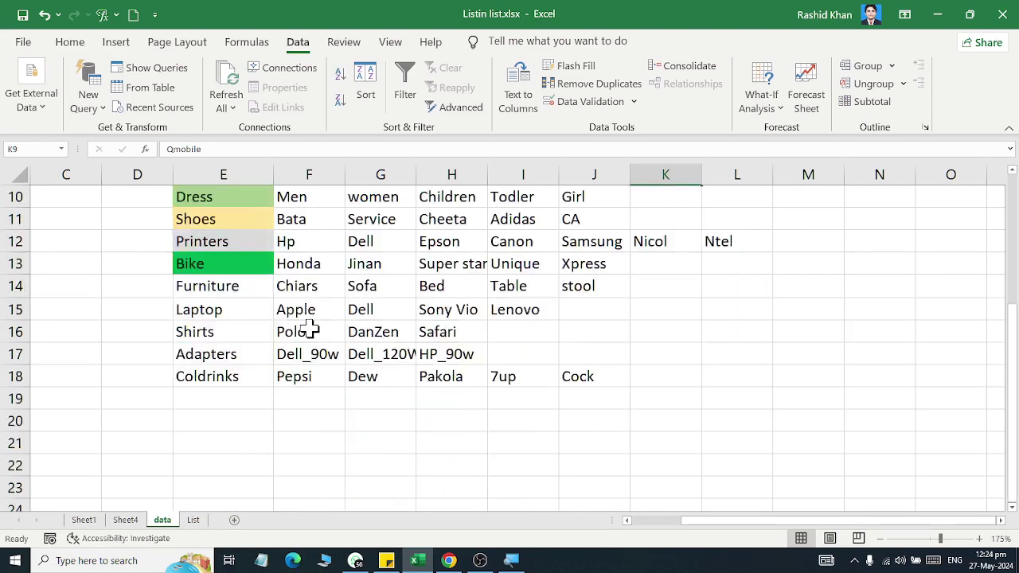
scroll(312, 329, down, 1)
scroll(348, 359, up, 1)
click(192, 520)
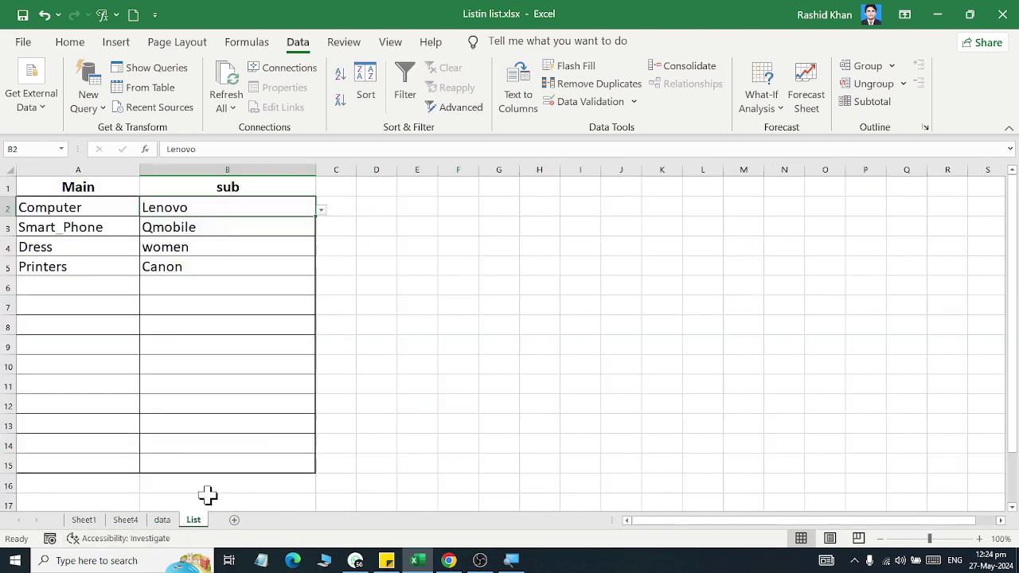
Step: Check B2's Computer list, then select the Computer row E8:L8 on the data sheet
click(322, 212)
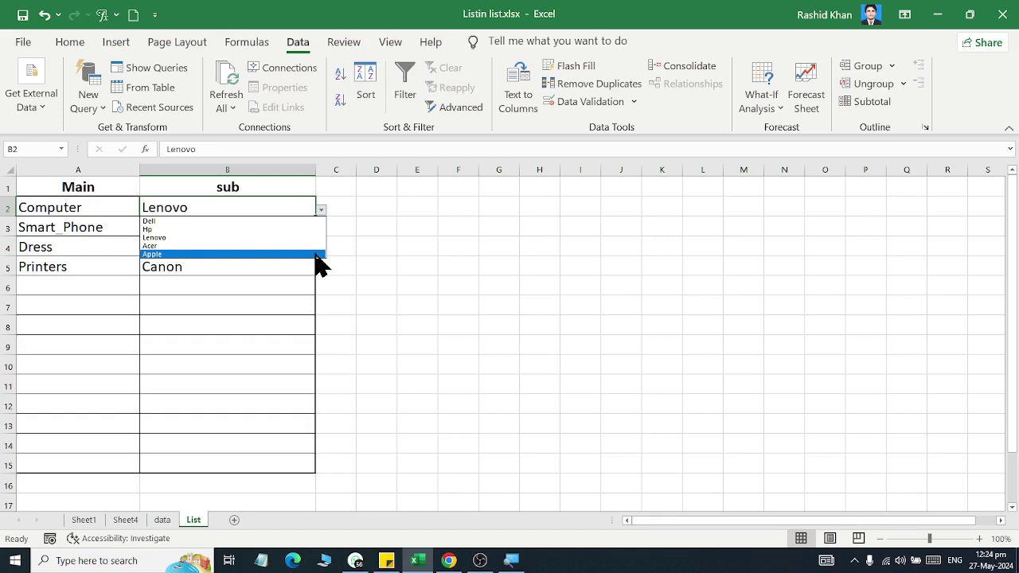
click(148, 439)
click(132, 503)
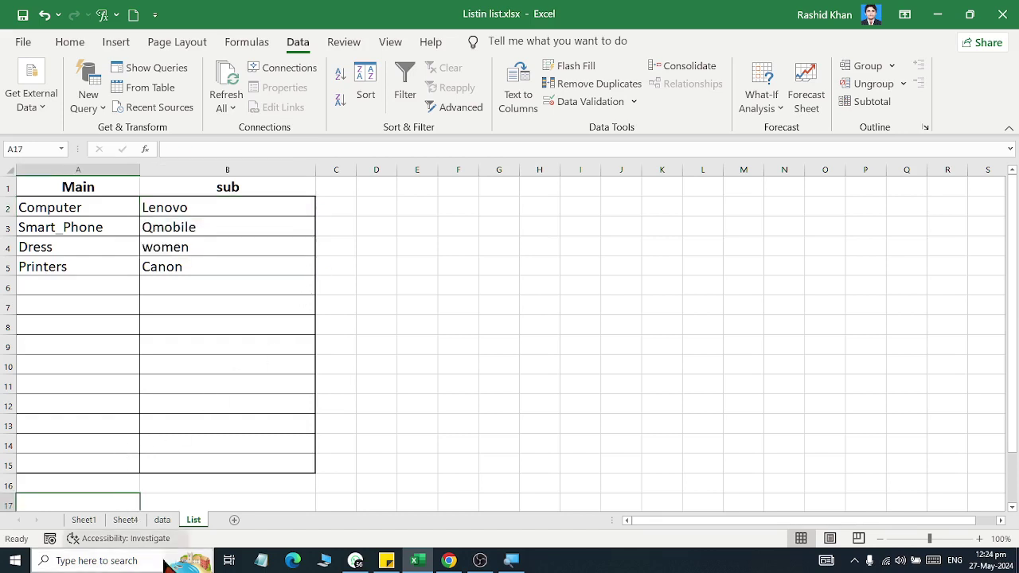
click(165, 520)
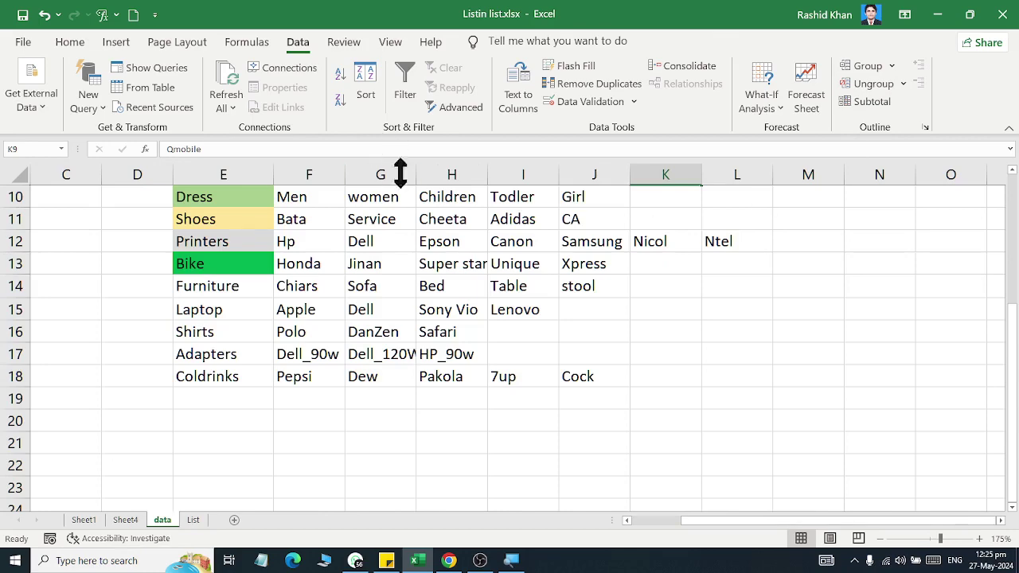
scroll(405, 244, up, 3)
scroll(467, 278, down, 1)
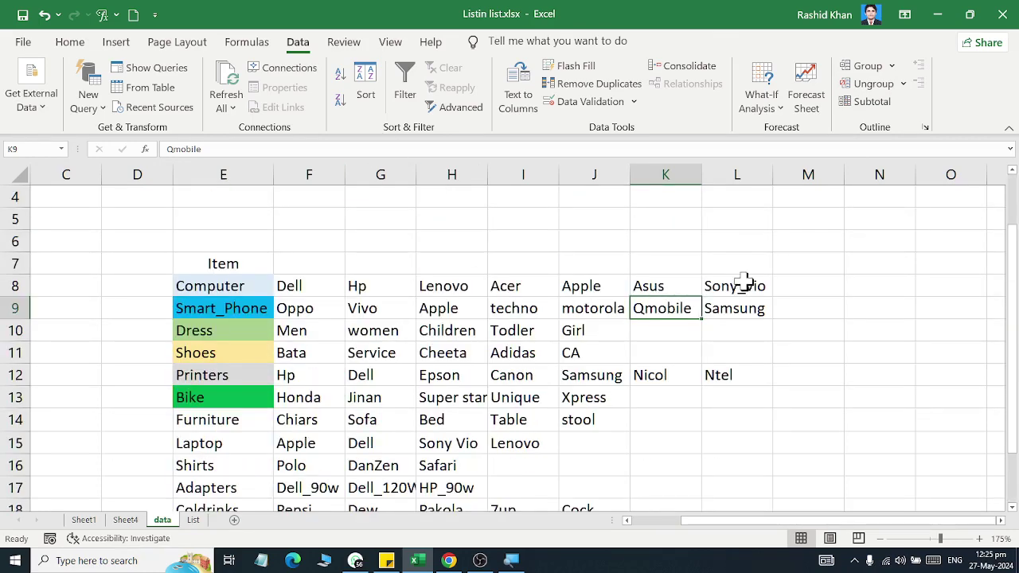
drag(743, 281, 309, 282)
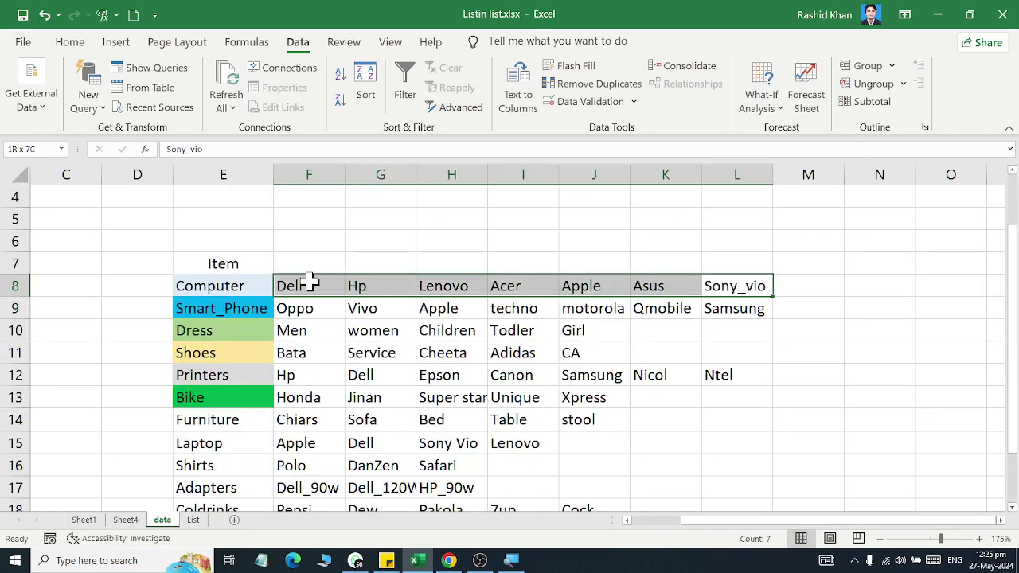
drag(309, 283, 185, 296)
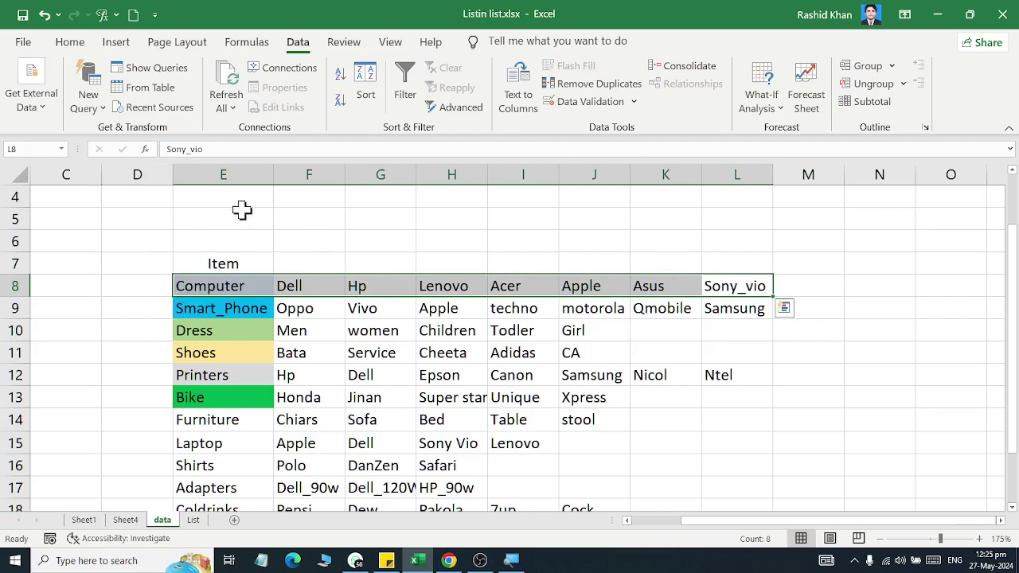
Step: Create names from the left column, replace the old Computer name, and return to List
click(255, 44)
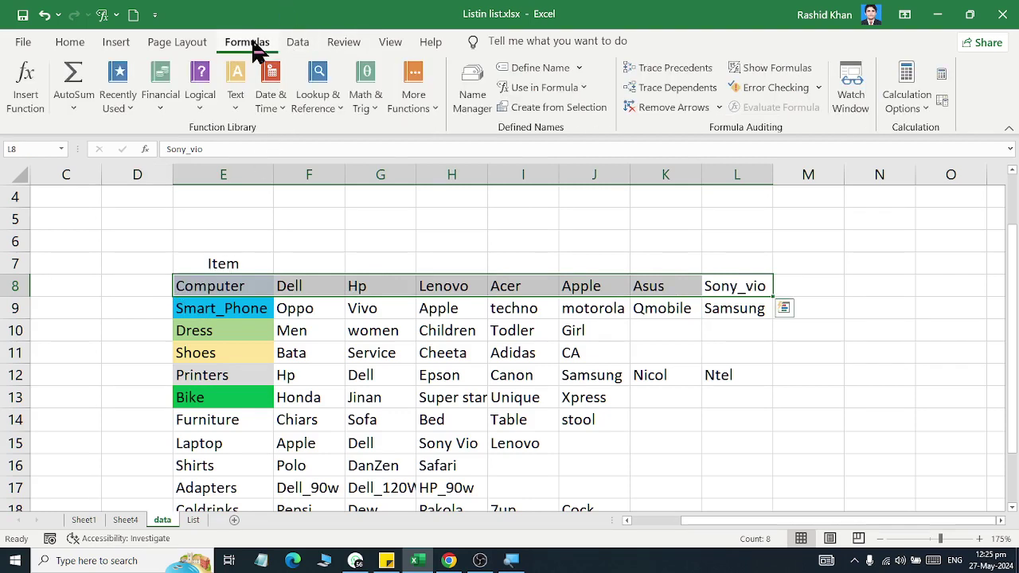
click(538, 108)
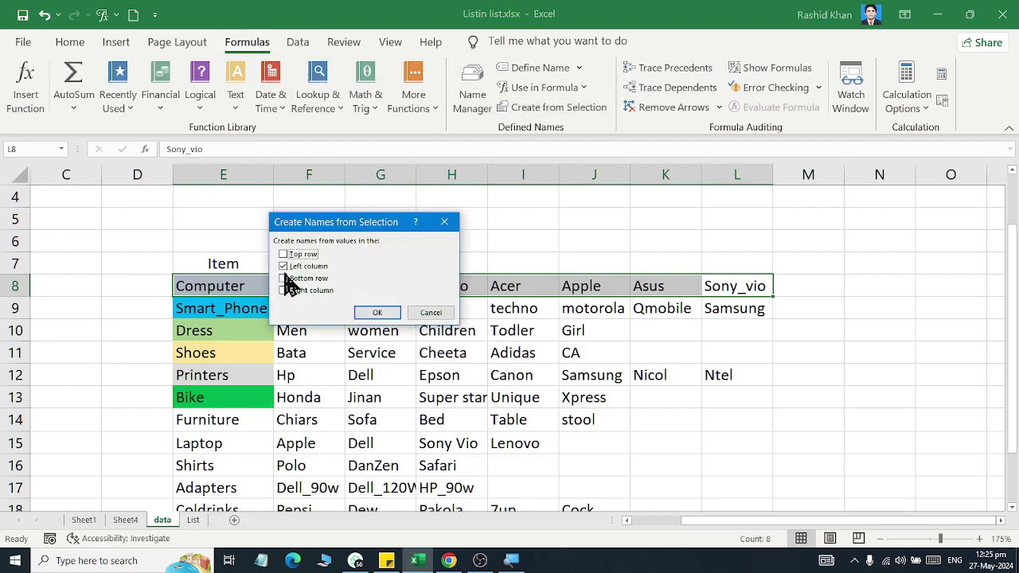
click(374, 312)
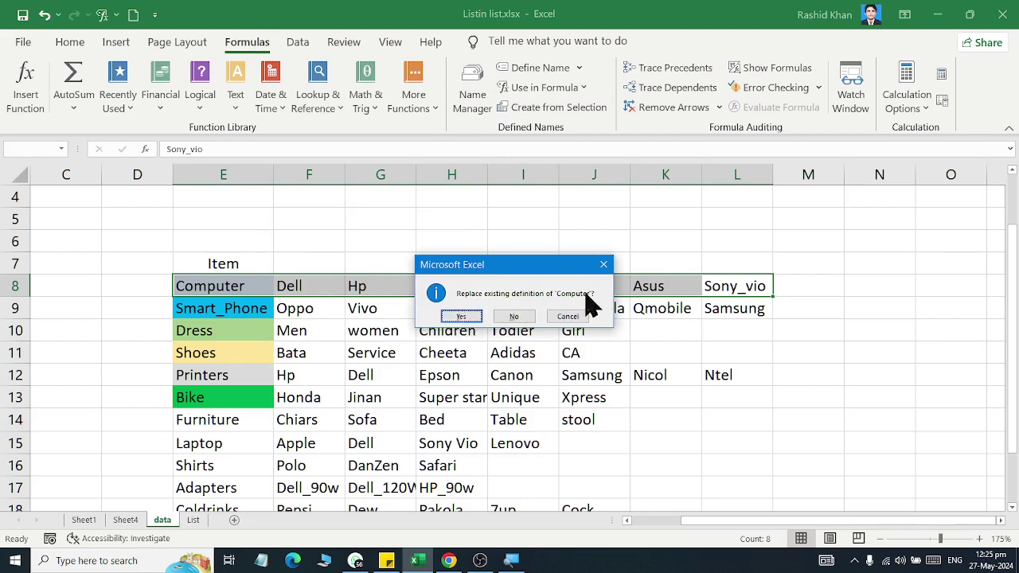
click(462, 316)
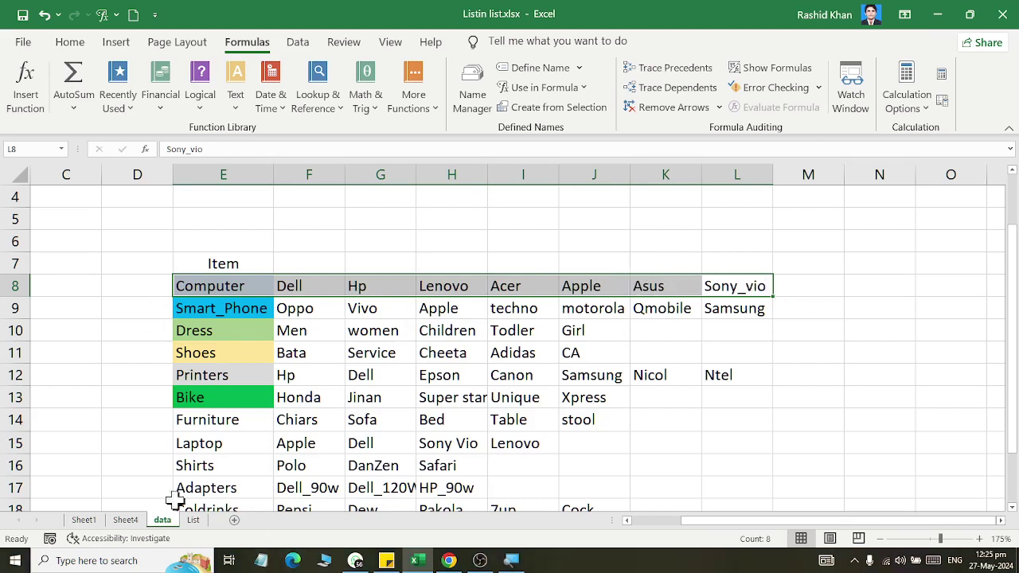
click(193, 520)
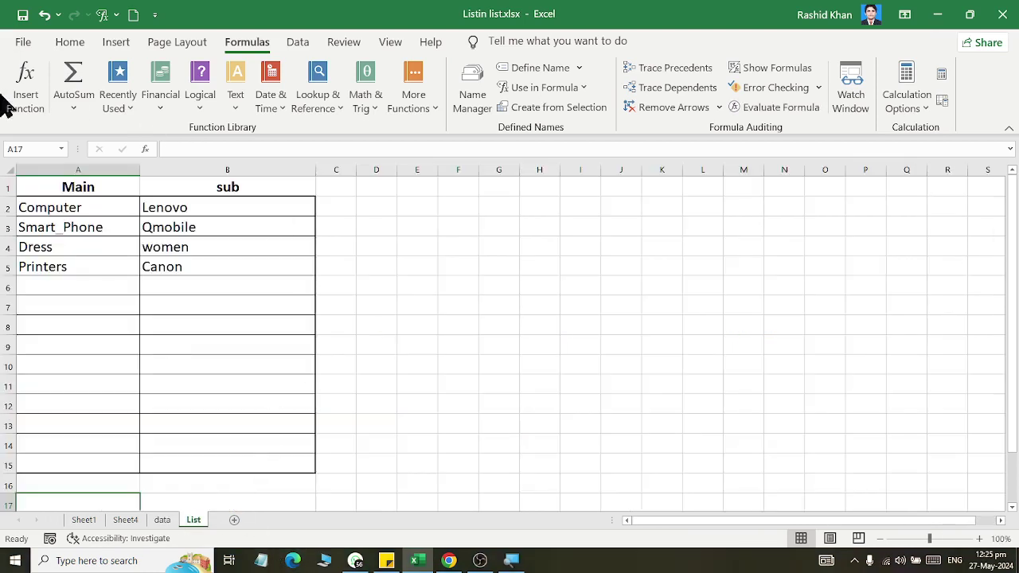
Step: Choose Sony_vio from B2's updated Computer drop-down
click(250, 209)
click(325, 209)
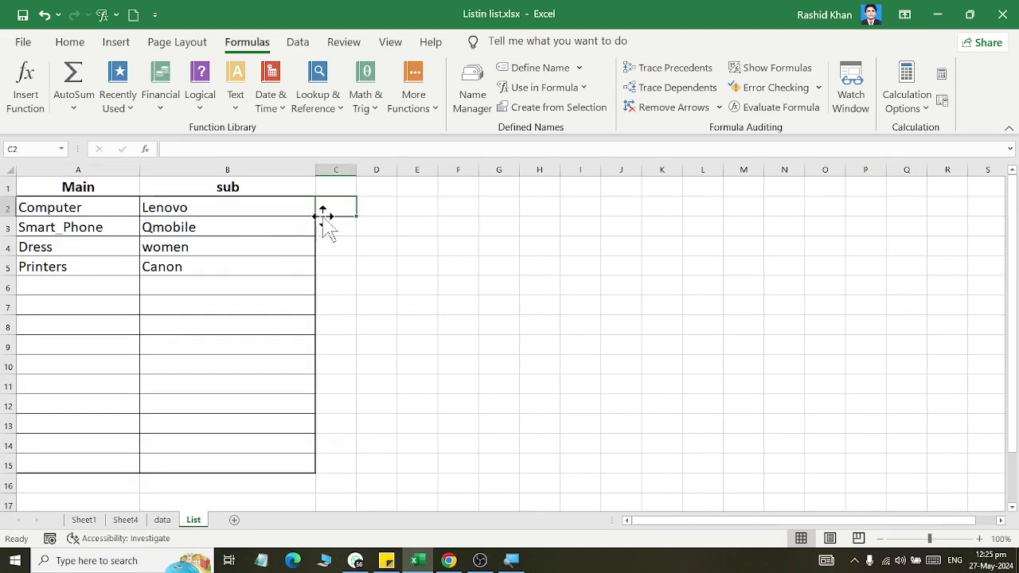
click(307, 207)
click(320, 211)
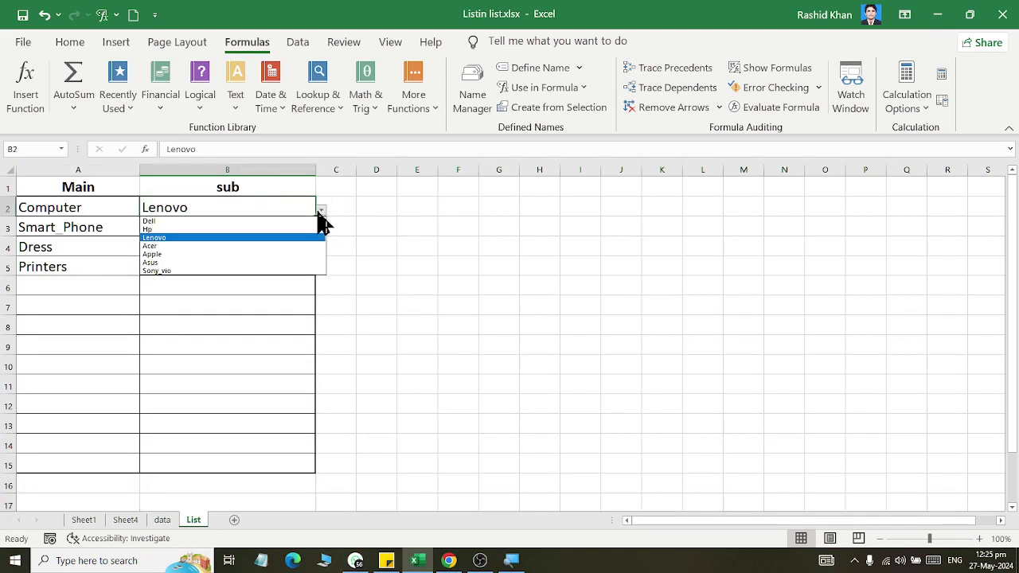
click(306, 273)
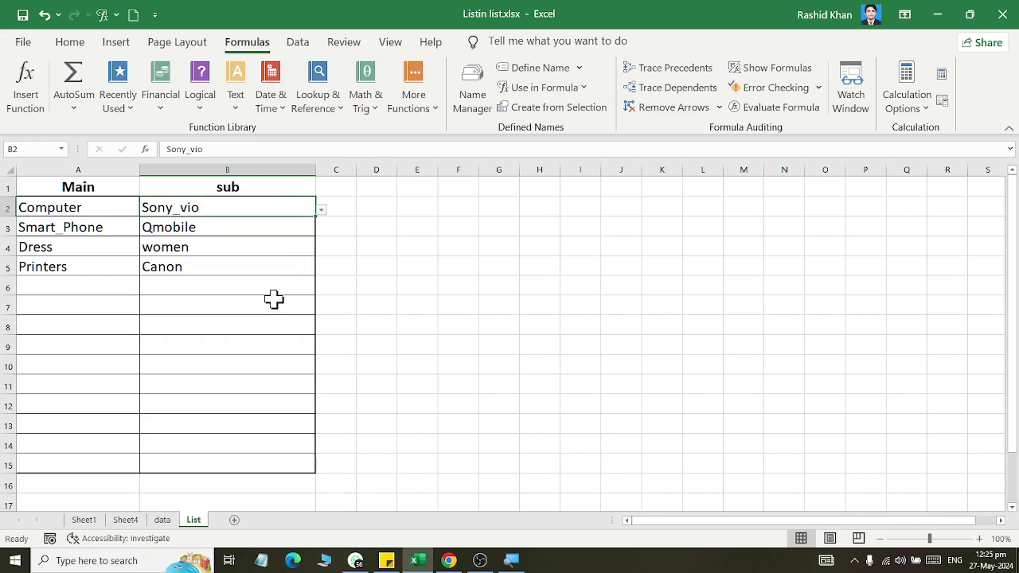